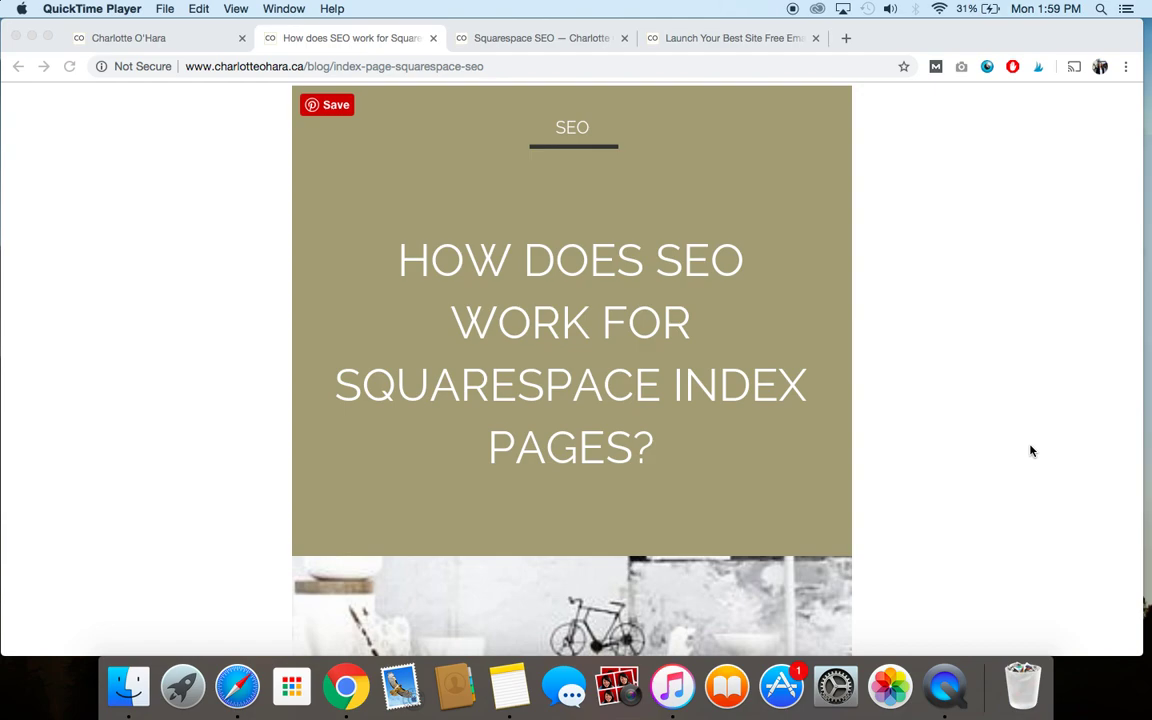
Read the blog post about SEO for Squarespace Index Pages down to the section comparing regular pages with index pages
{"action": "scroll", "coordinate": [1031, 451], "scroll_direction": "down", "scroll_amount": 1}
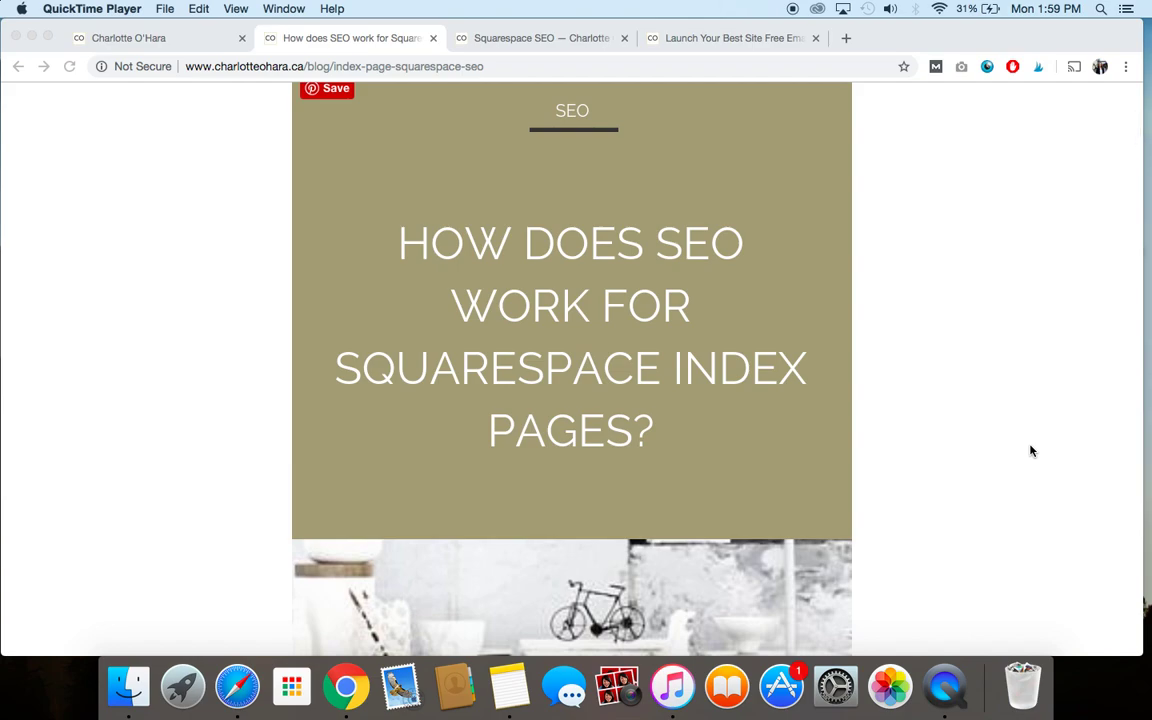
{"action": "scroll", "coordinate": [1031, 451], "scroll_direction": "down", "scroll_amount": 2}
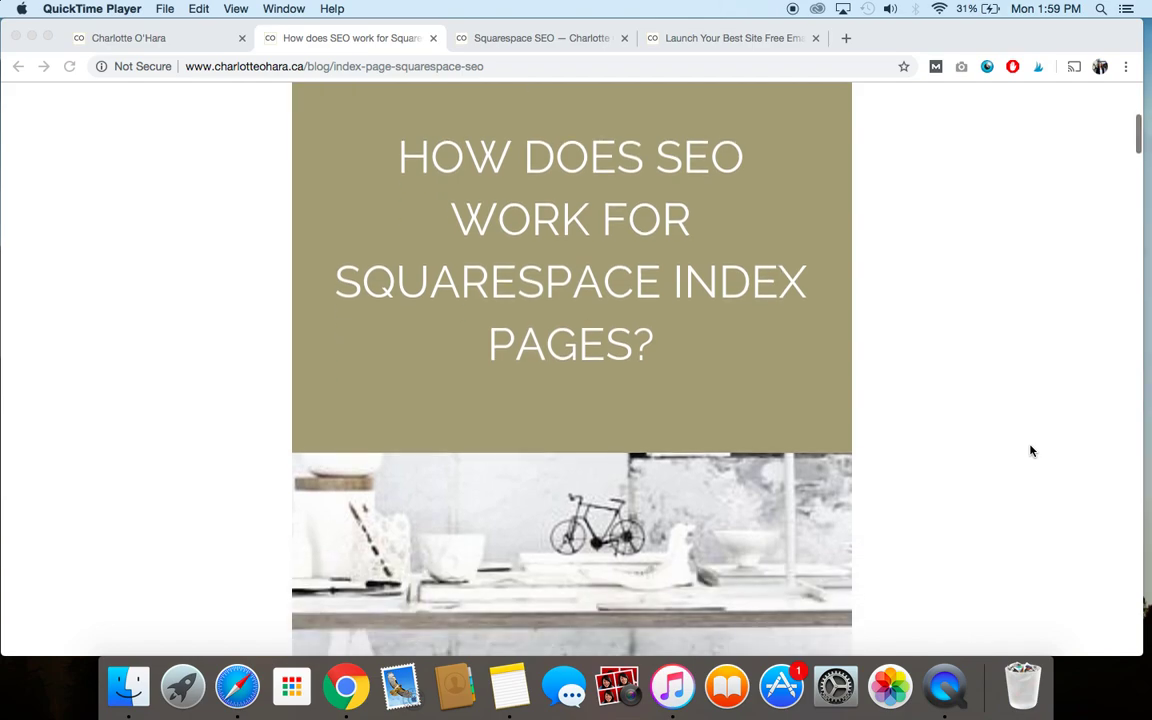
{"action": "scroll", "coordinate": [1031, 451], "scroll_direction": "down", "scroll_amount": 5}
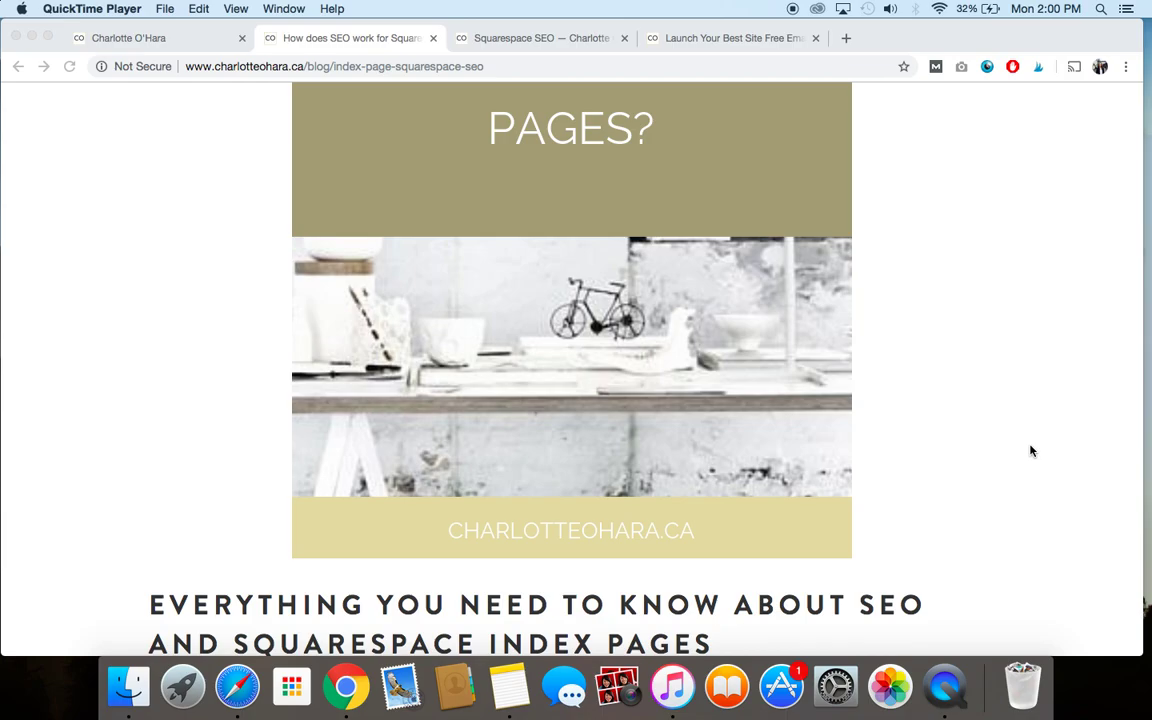
{"action": "scroll", "coordinate": [1031, 451], "scroll_direction": "down", "scroll_amount": 6}
{"action": "scroll", "coordinate": [1031, 451], "scroll_direction": "up", "scroll_amount": 15}
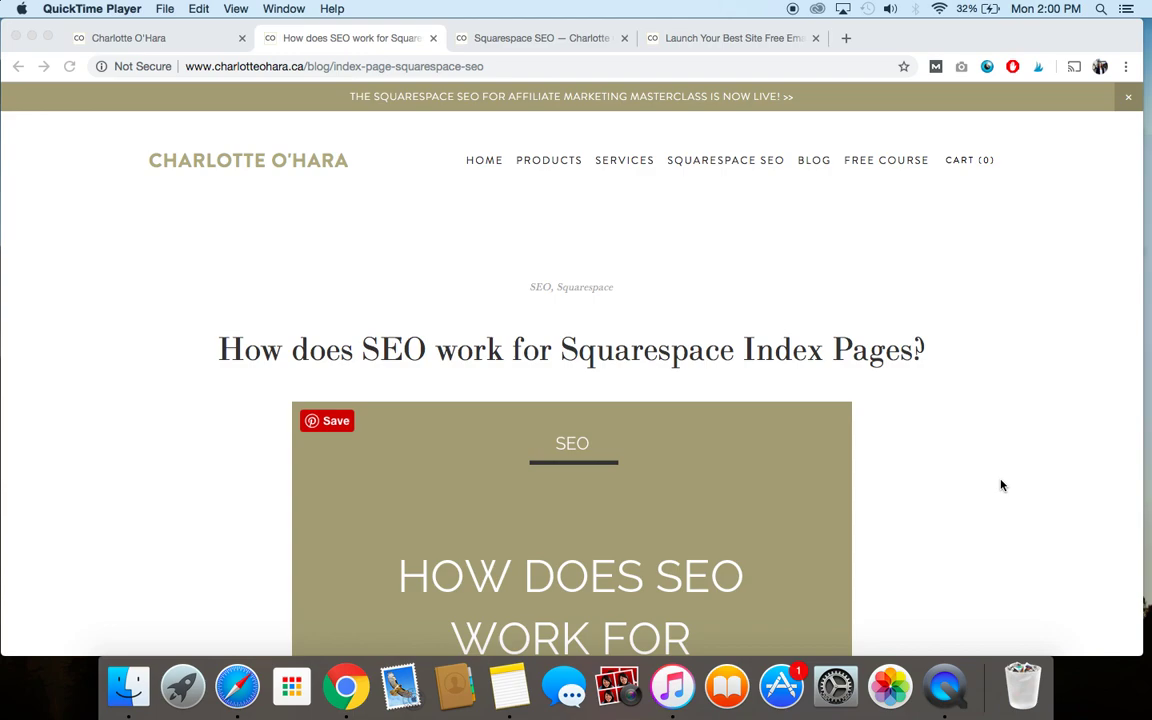
{"action": "scroll", "coordinate": [1001, 485], "scroll_direction": "down", "scroll_amount": 5}
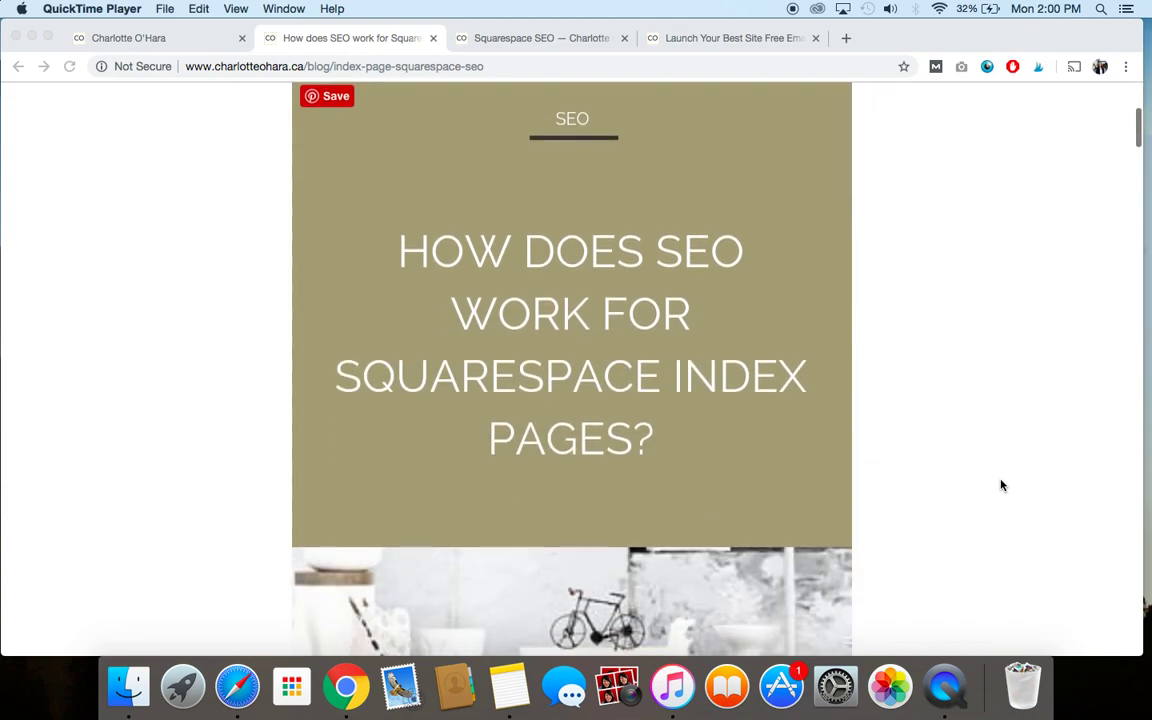
{"action": "scroll", "coordinate": [1001, 485], "scroll_direction": "down", "scroll_amount": 10}
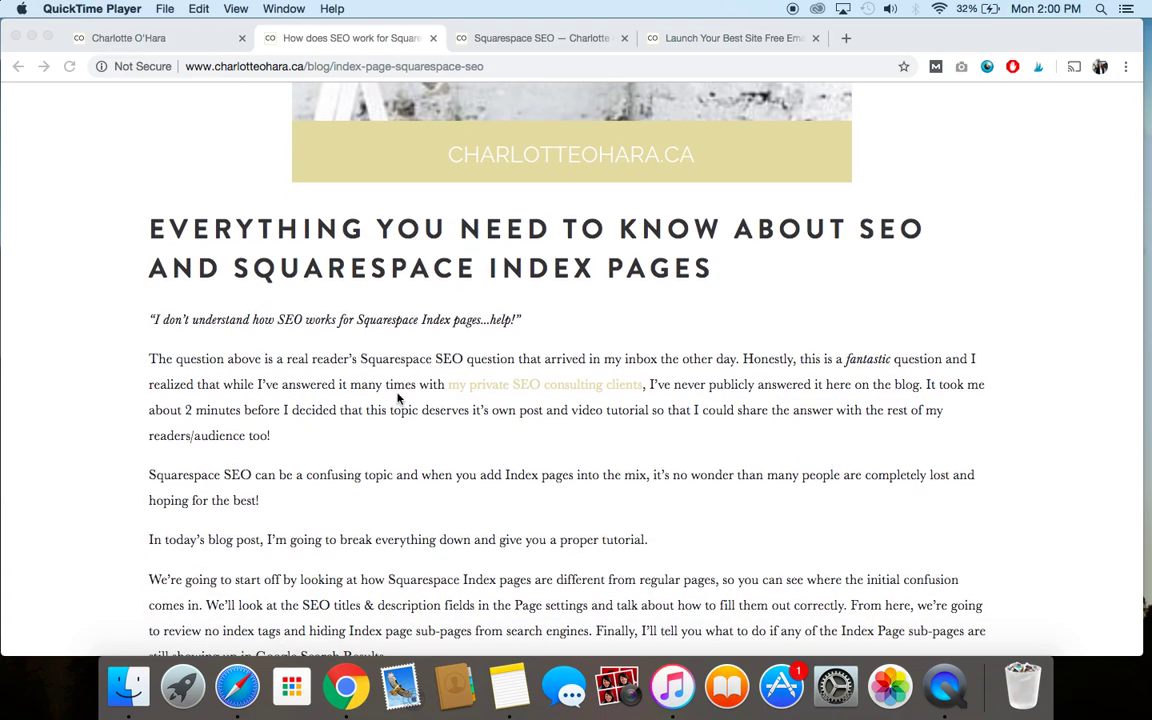
{"action": "scroll", "coordinate": [397, 398], "scroll_direction": "down", "scroll_amount": 10}
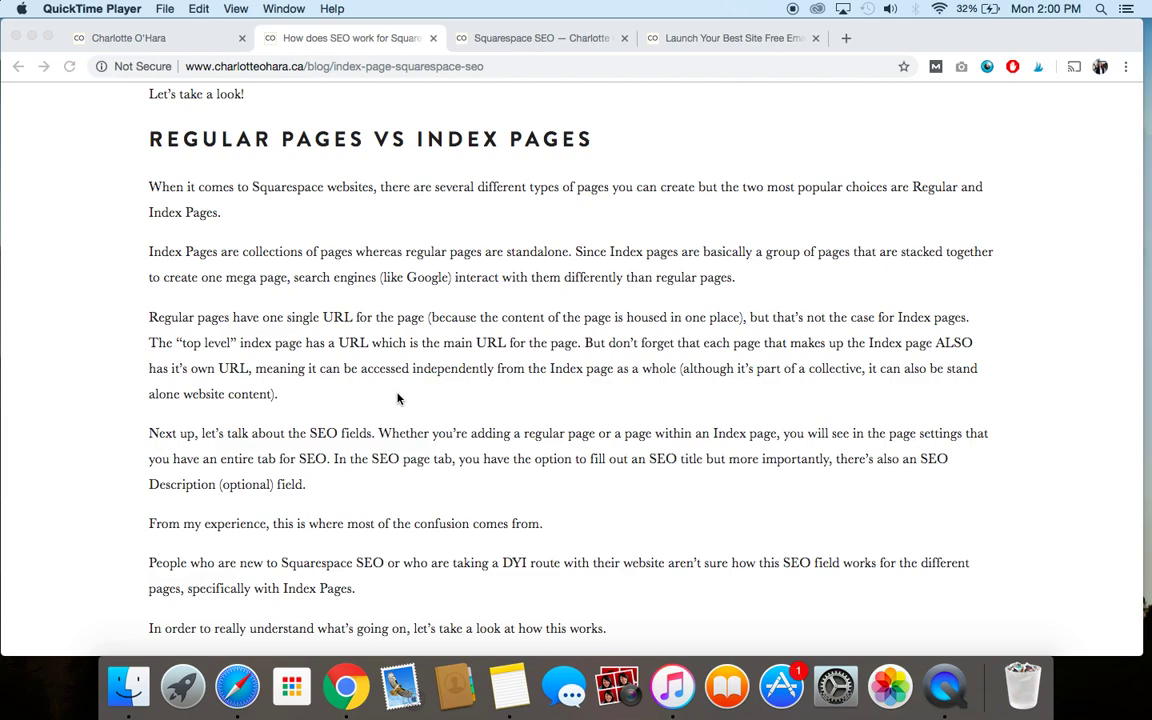
Switch to the Squarespace site editor and view the page types available for a new primary navigation page, without creating one
{"action": "left_click", "coordinate": [153, 44]}
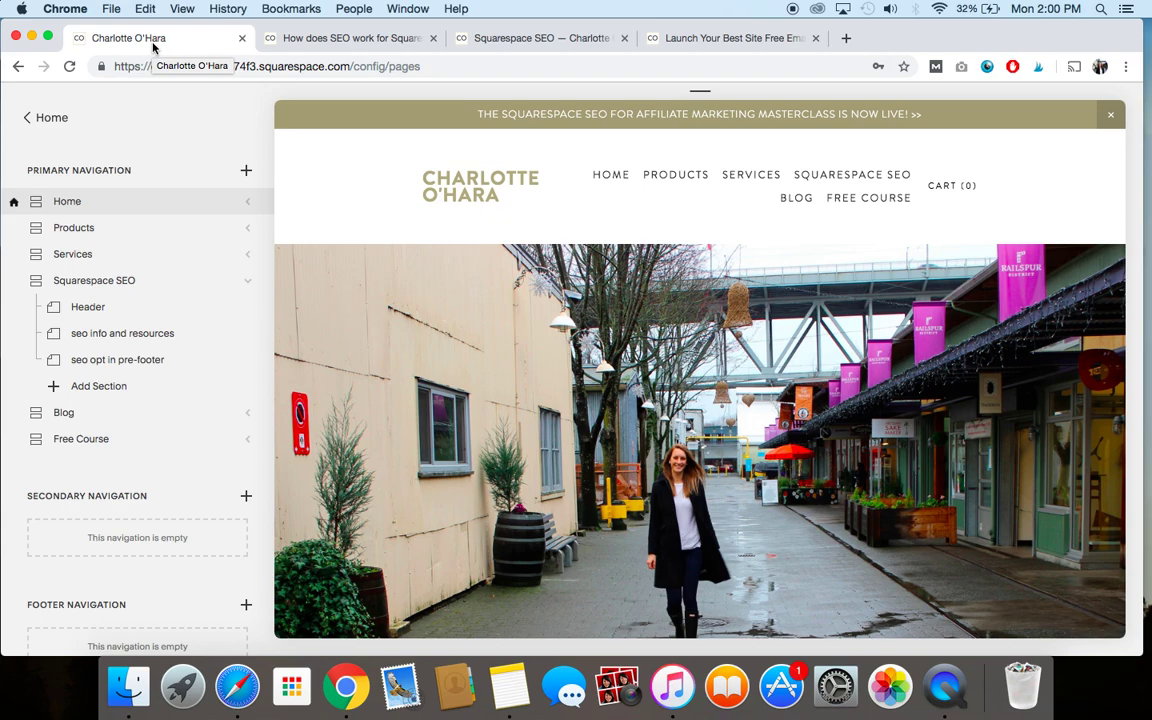
{"action": "left_click", "coordinate": [246, 172]}
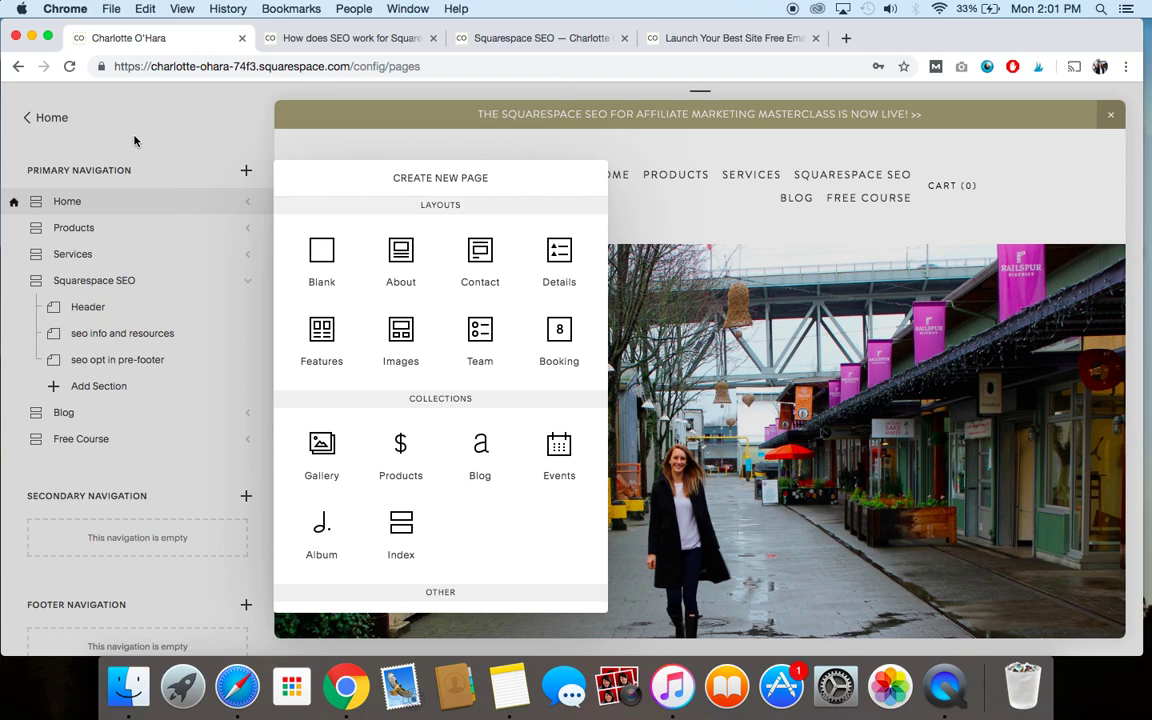
{"action": "left_click", "coordinate": [18, 303]}
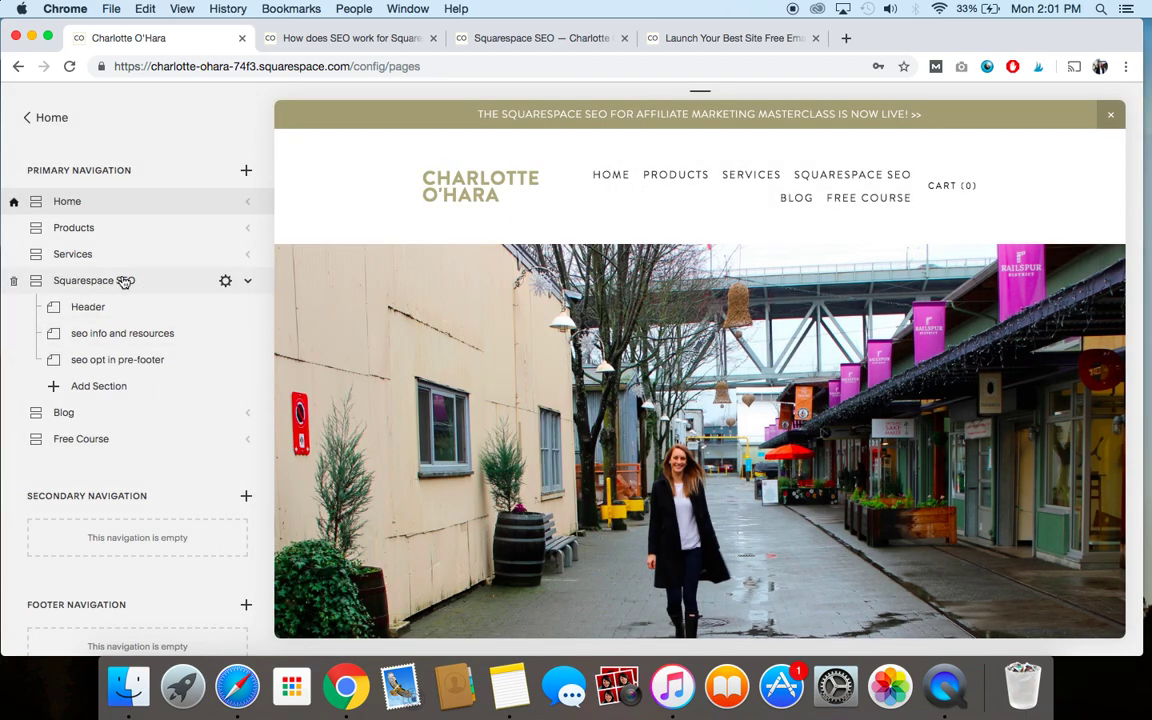
Open the Squarespace SEO index page and look through its stacked sections in the preview
{"action": "left_click", "coordinate": [122, 281]}
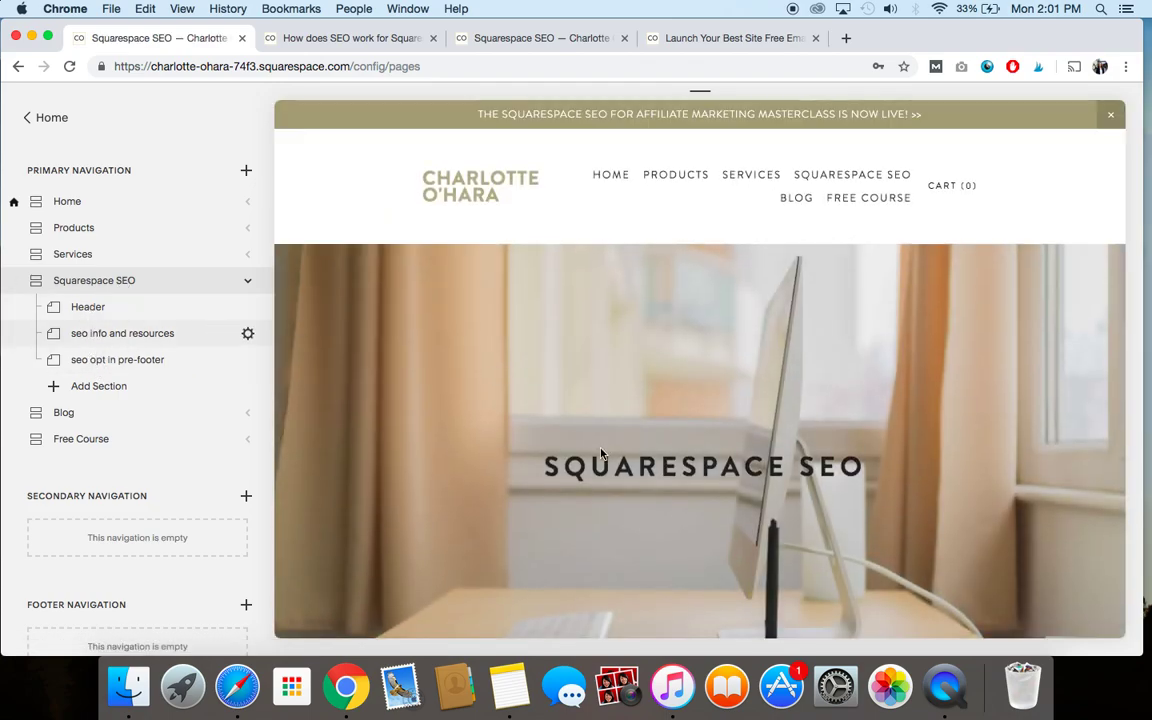
{"action": "scroll", "coordinate": [601, 448], "scroll_direction": "down", "scroll_amount": 5}
{"action": "scroll", "coordinate": [601, 448], "scroll_direction": "down", "scroll_amount": 10}
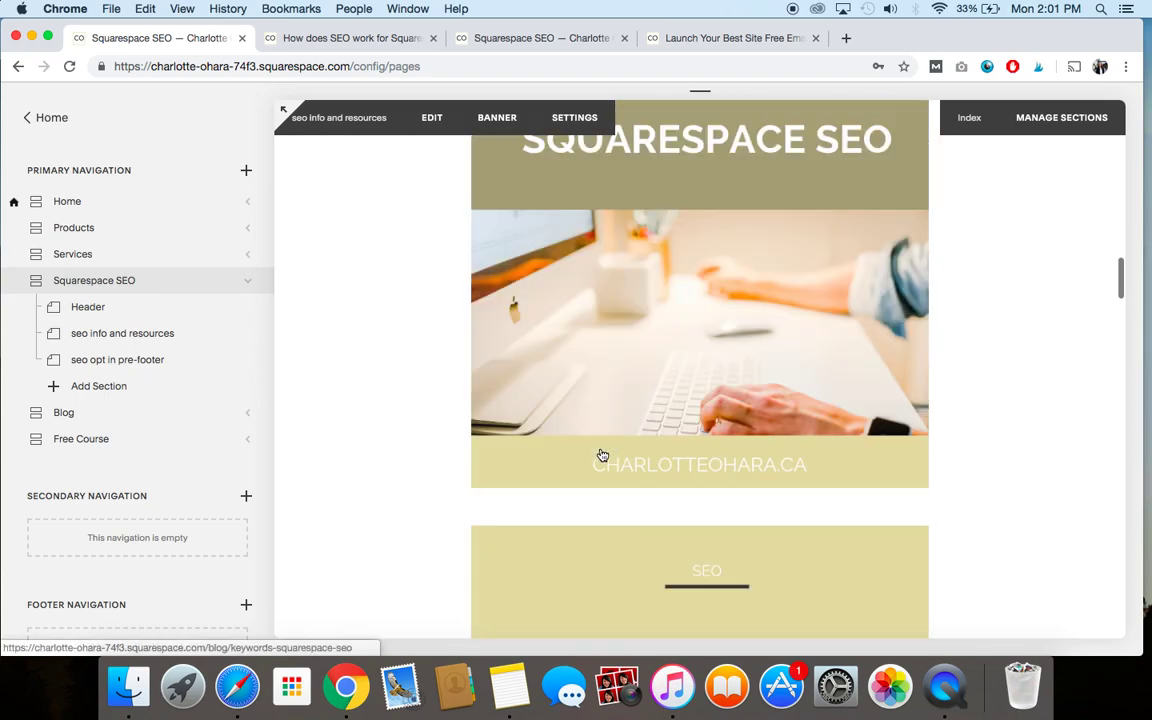
{"action": "scroll", "coordinate": [601, 448], "scroll_direction": "up", "scroll_amount": 20}
{"action": "left_click", "coordinate": [80, 307]}
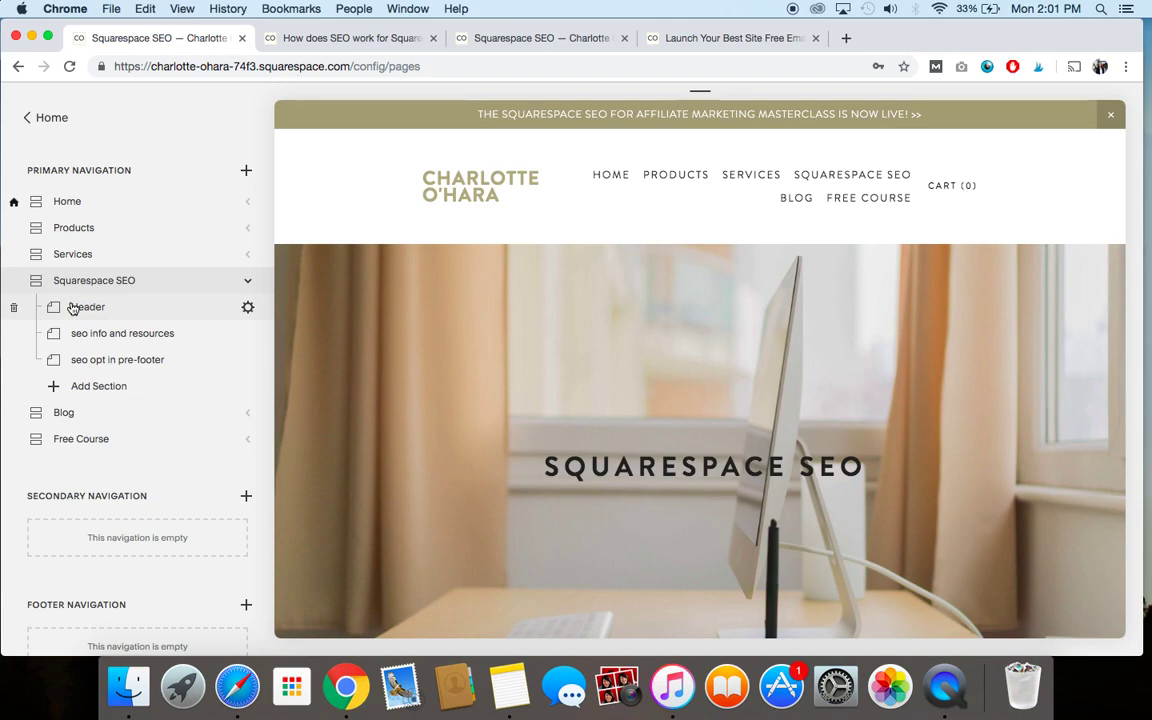
Open the unlinked SS SEO Checklist Landing Page, examine the URL slug in its basic settings, and close them without changes
{"action": "scroll", "coordinate": [55, 330], "scroll_direction": "down", "scroll_amount": 5}
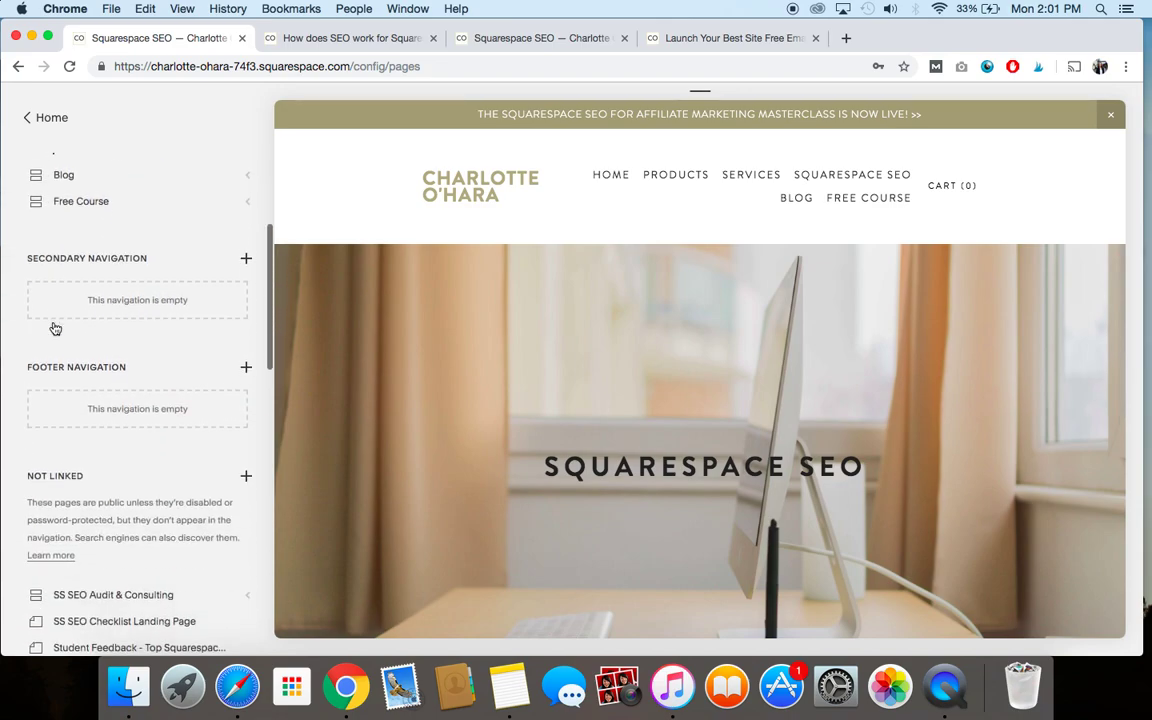
{"action": "scroll", "coordinate": [55, 325], "scroll_direction": "down", "scroll_amount": 5}
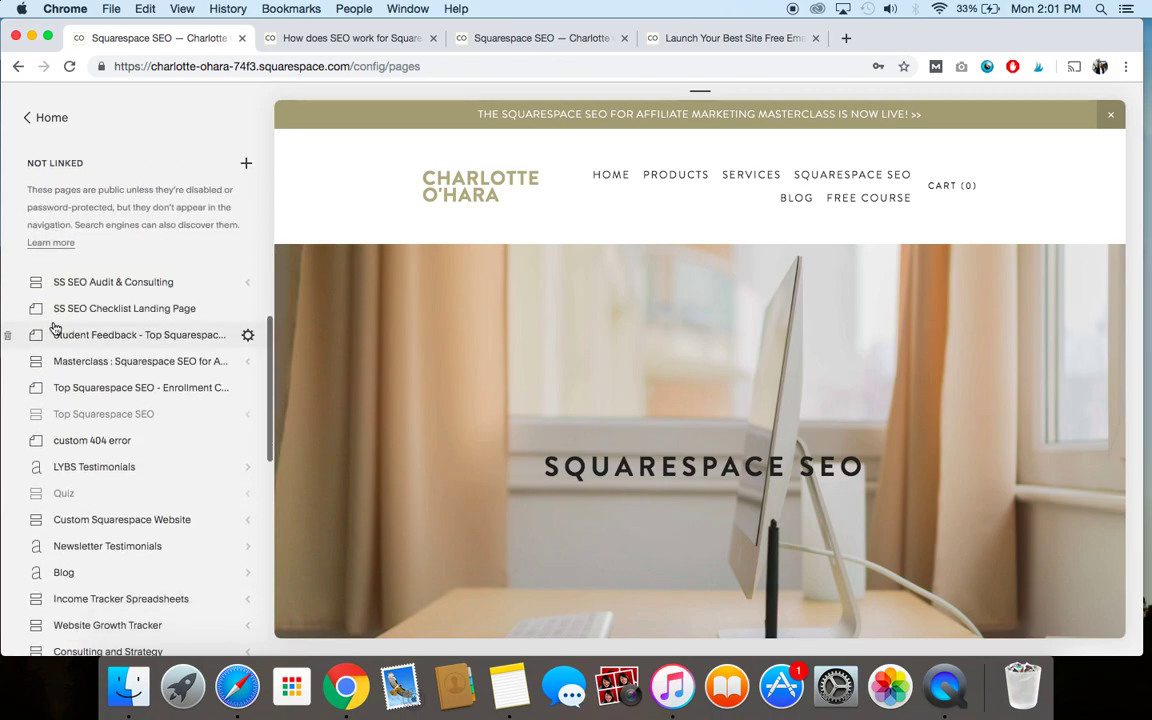
{"action": "left_click", "coordinate": [183, 314]}
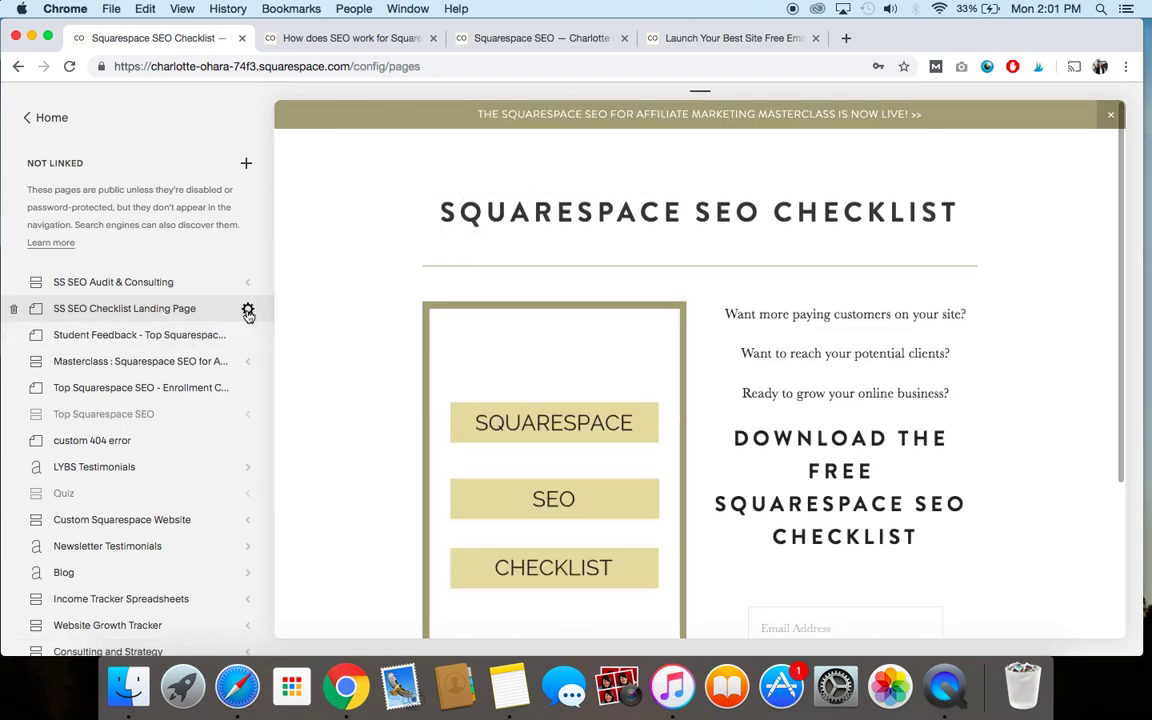
{"action": "left_click", "coordinate": [248, 311]}
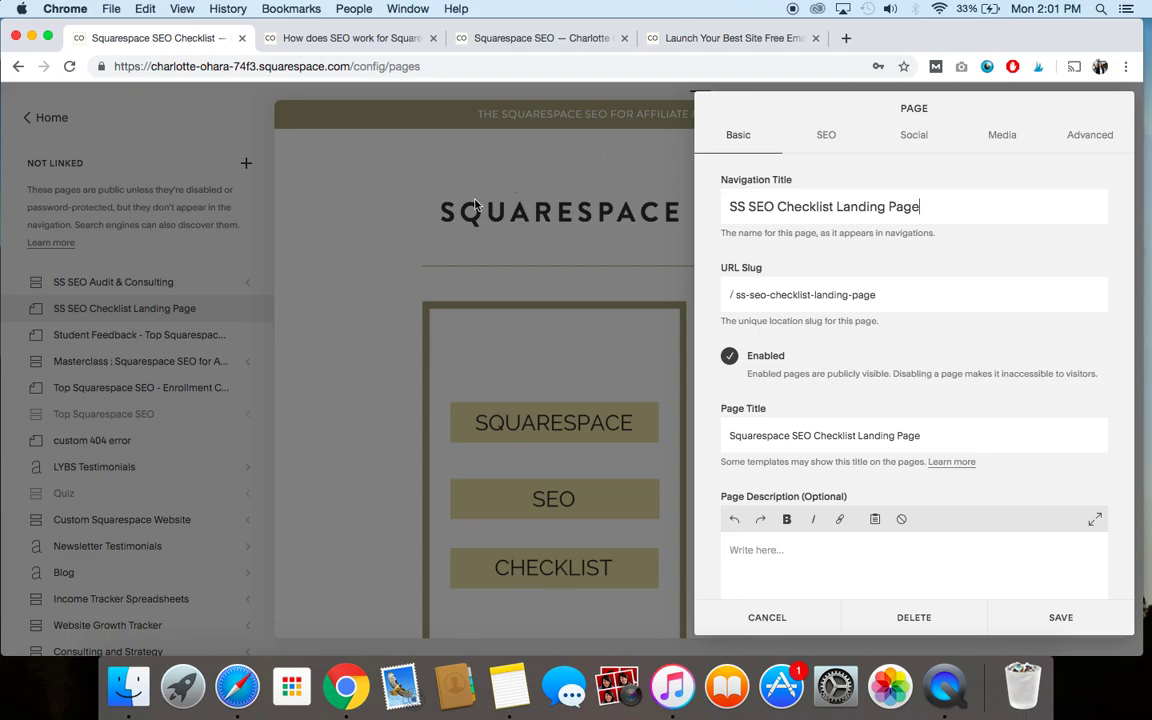
{"action": "left_click", "coordinate": [765, 617]}
Check the URL slug in the Squarespace SEO index page's basic settings and close them without saving
{"action": "scroll", "coordinate": [135, 322], "scroll_direction": "up", "scroll_amount": 10}
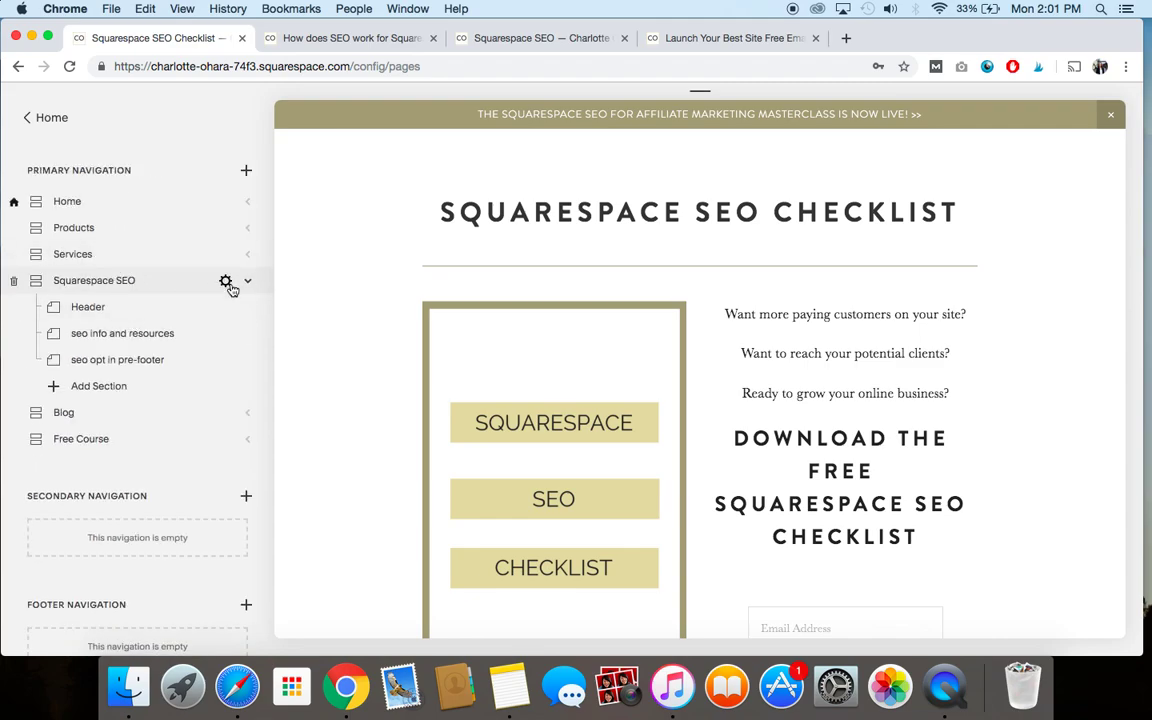
{"action": "left_click", "coordinate": [225, 282]}
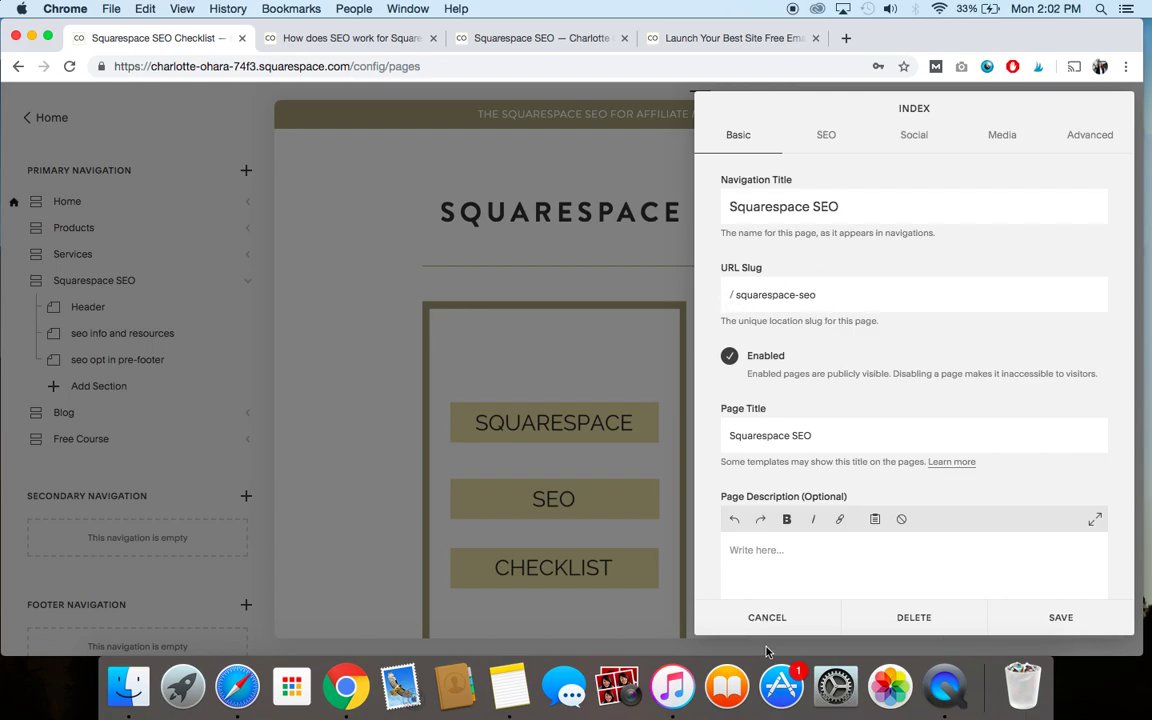
{"action": "left_click", "coordinate": [769, 617]}
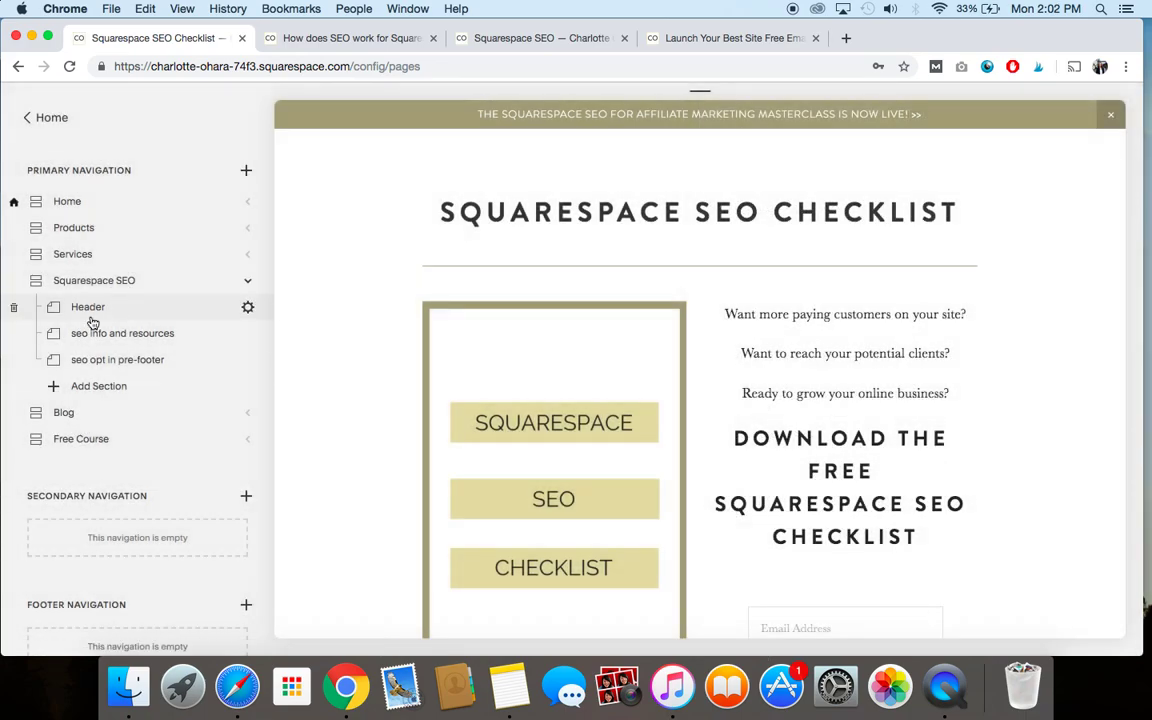
Check the URL slugs of the Header, seo info and resources, and seo opt in pre-footer sections, leaving their settings unsaved
{"action": "left_click", "coordinate": [247, 309]}
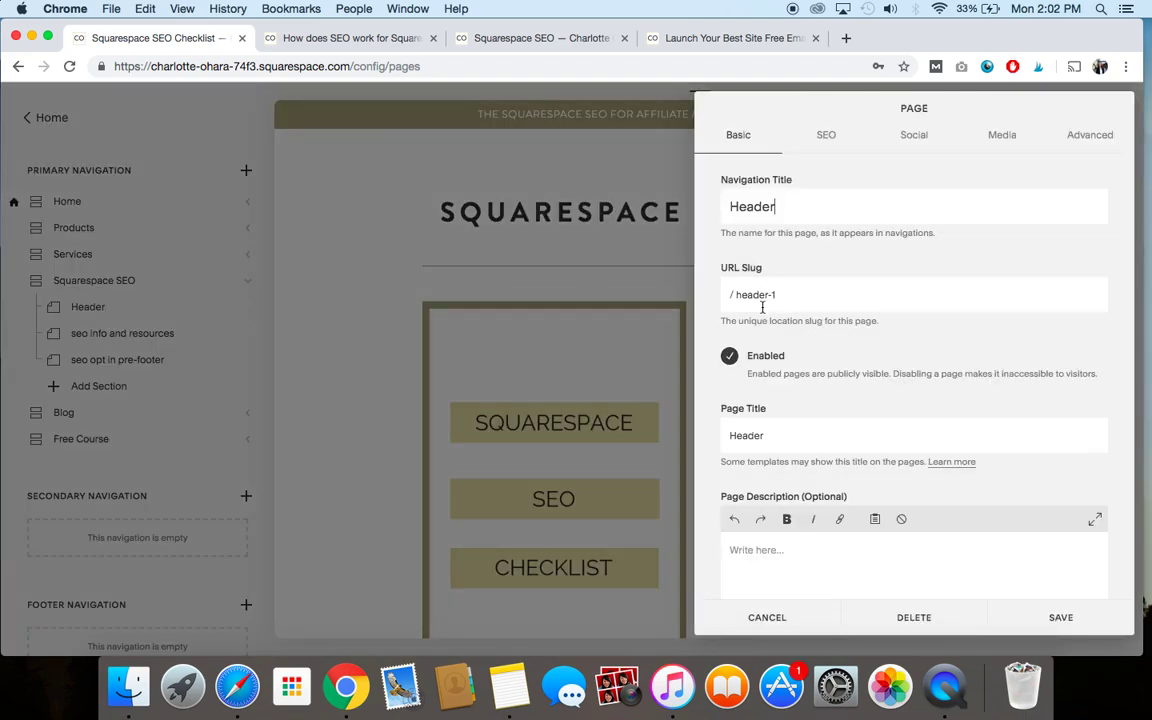
{"action": "left_click", "coordinate": [755, 620]}
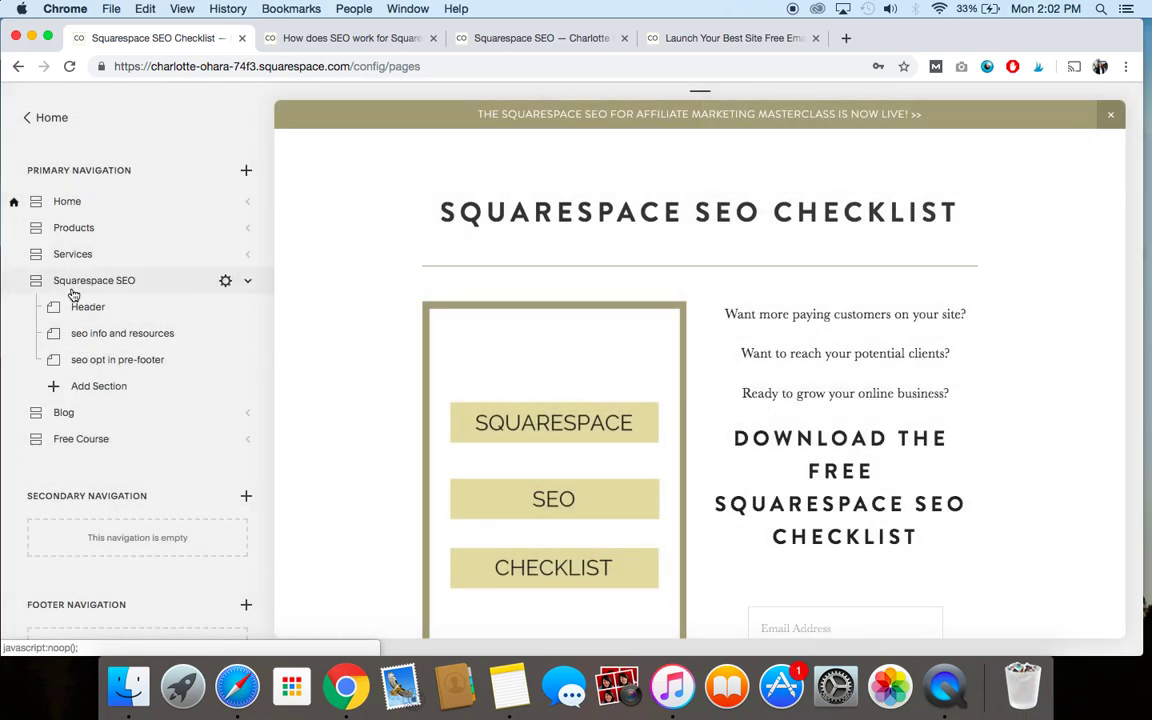
{"action": "left_click", "coordinate": [248, 335]}
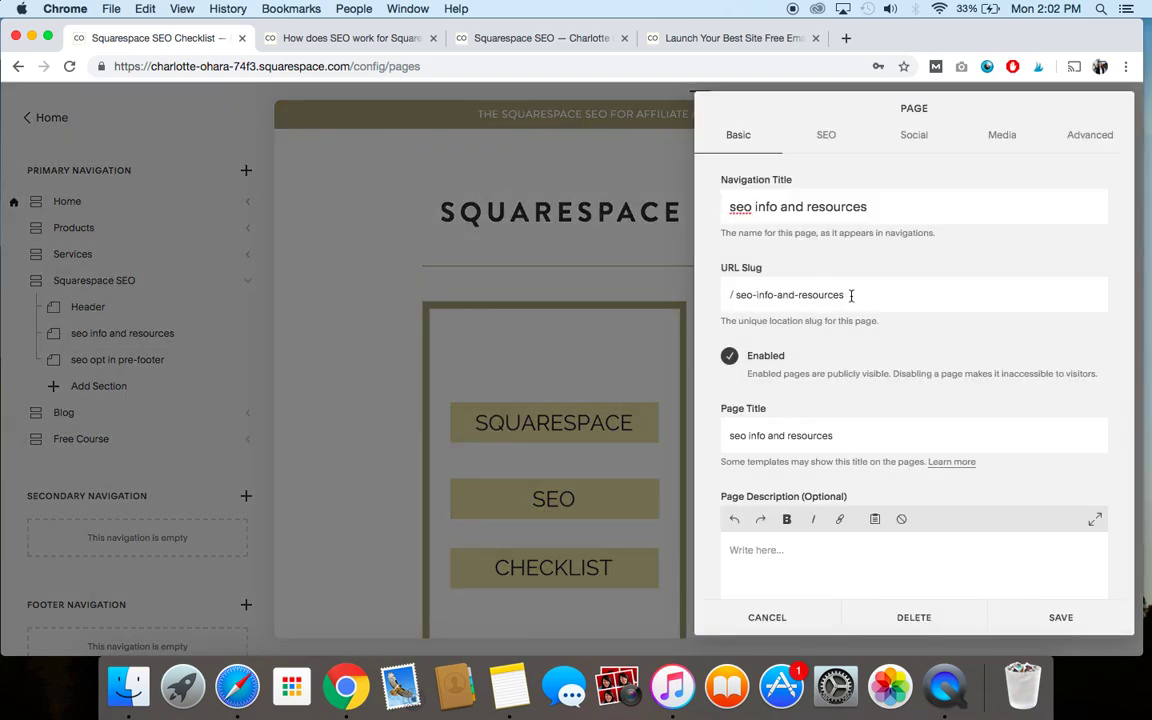
{"action": "left_click", "coordinate": [764, 617]}
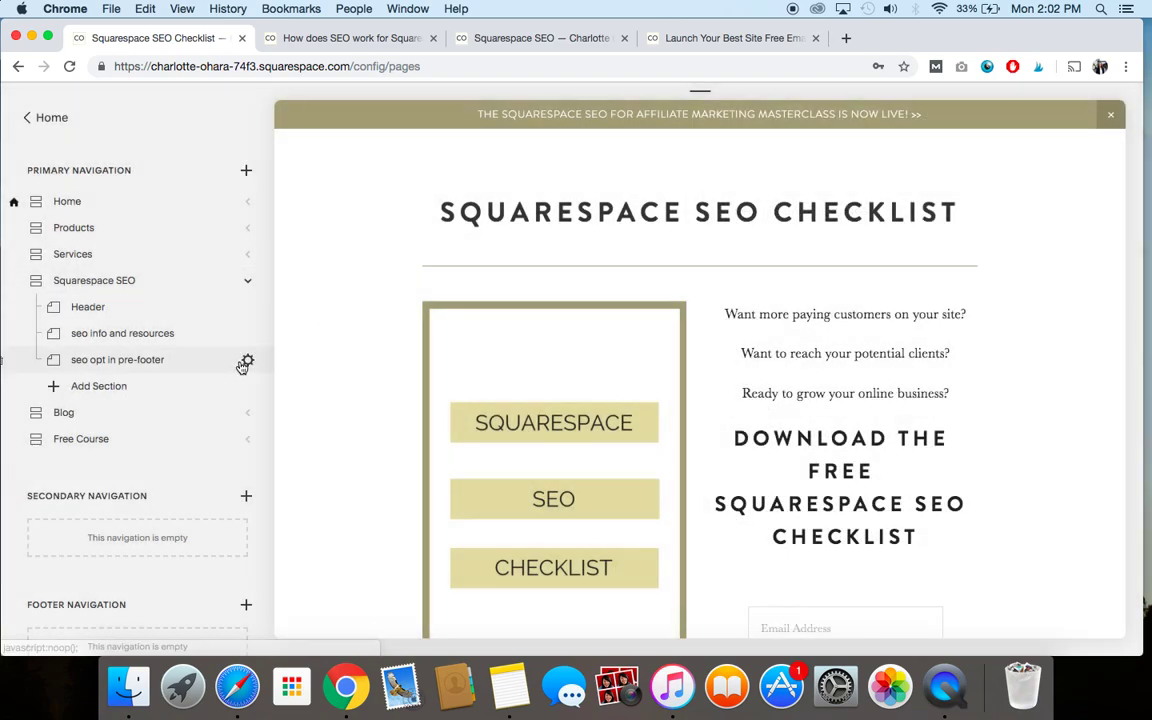
{"action": "left_click", "coordinate": [245, 362]}
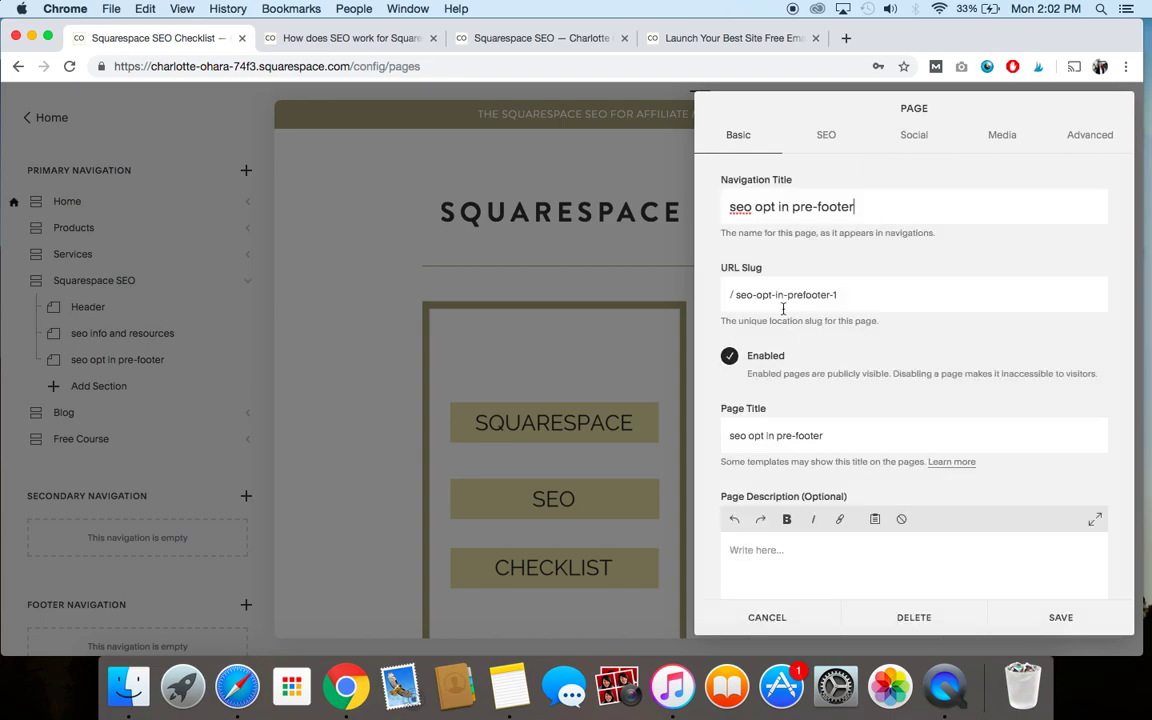
{"action": "left_click", "coordinate": [770, 617]}
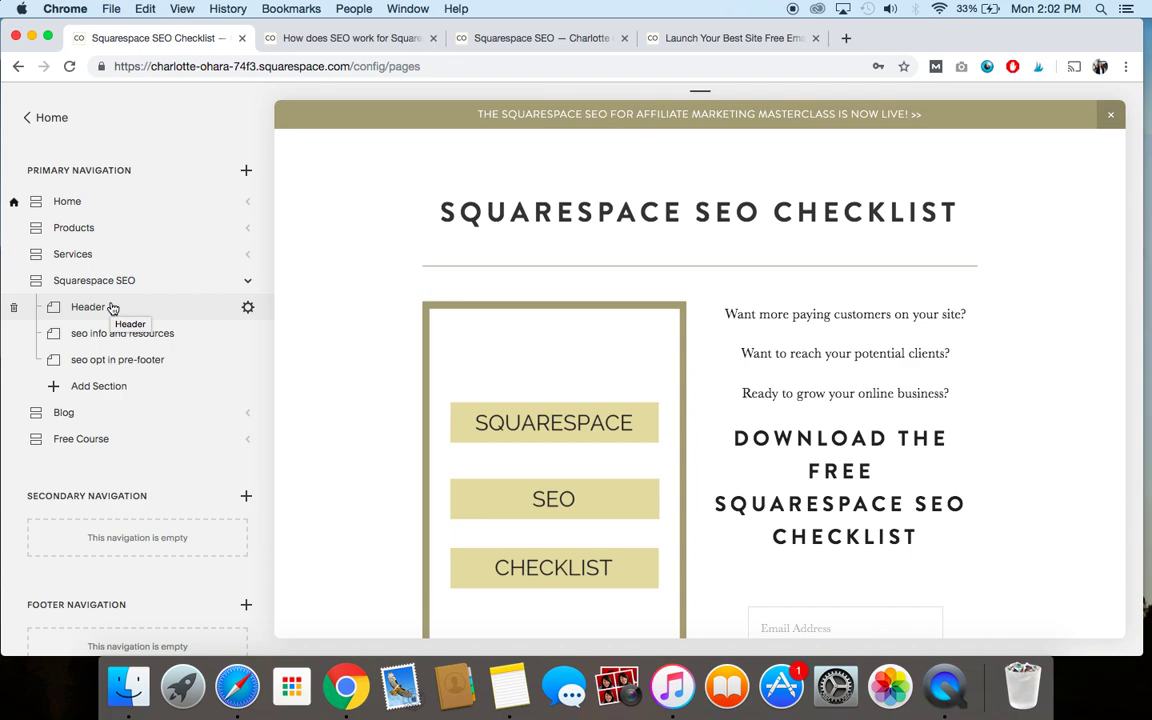
Reopen the Squarespace SEO index page and review its preview down to the Trainings section
{"action": "scroll", "coordinate": [105, 550], "scroll_direction": "down", "scroll_amount": 5}
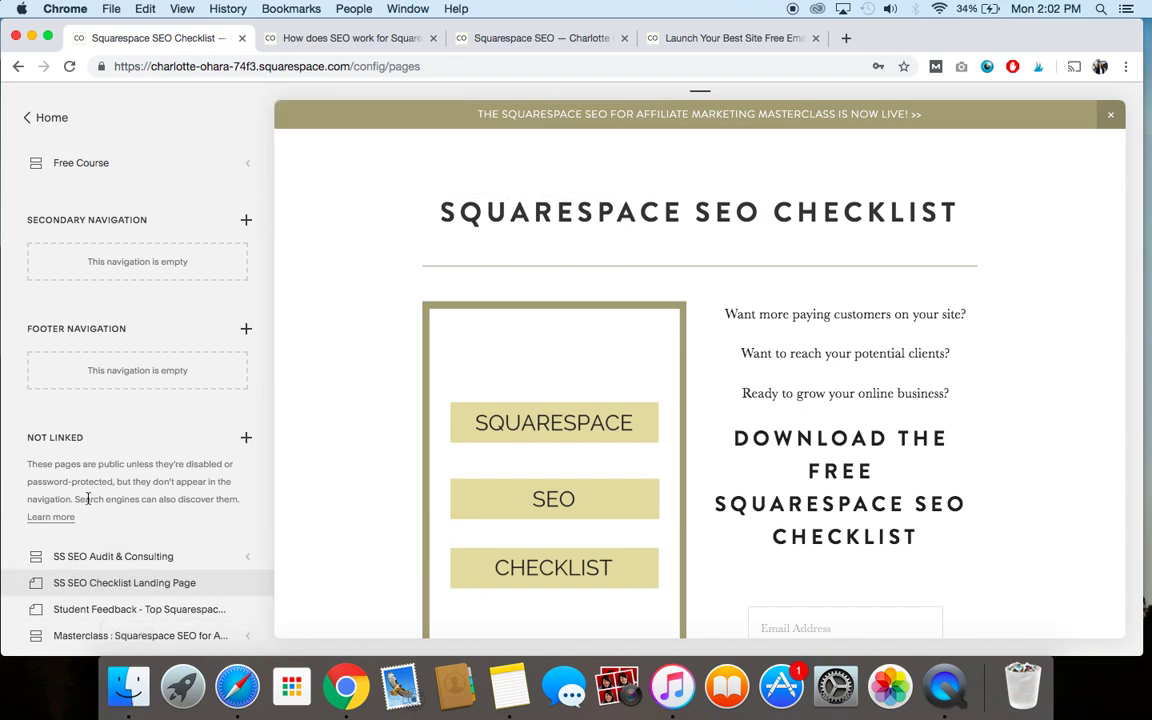
{"action": "scroll", "coordinate": [88, 490], "scroll_direction": "up", "scroll_amount": 5}
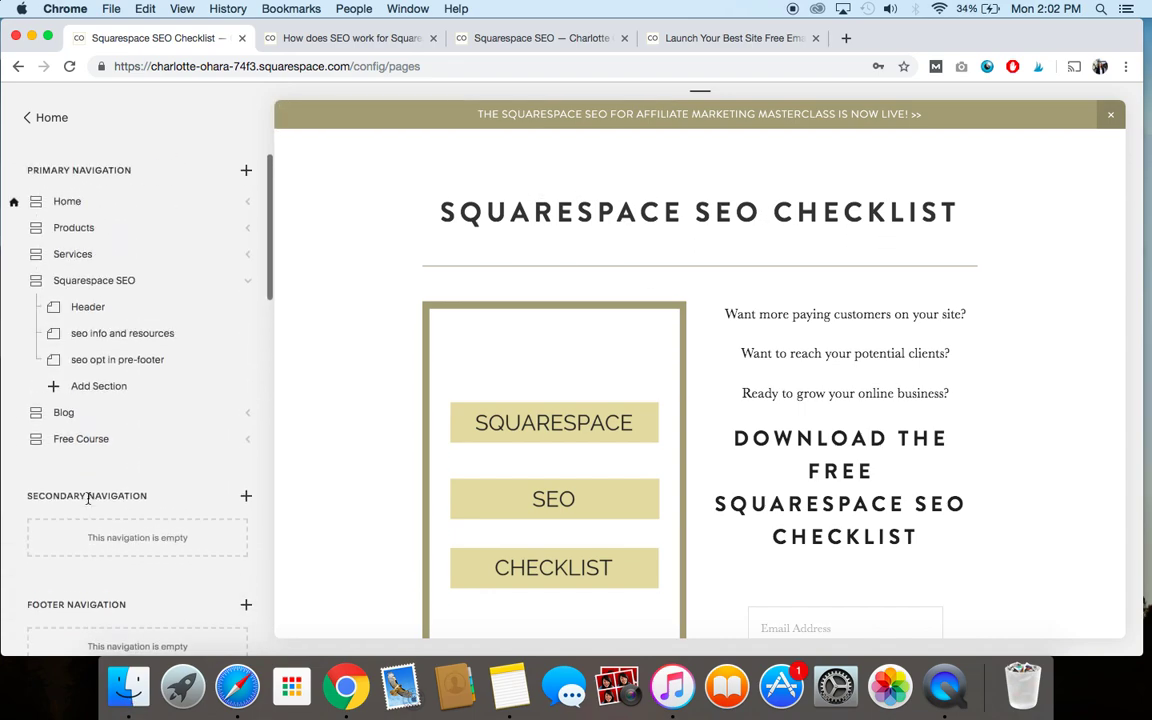
{"action": "left_click", "coordinate": [101, 283]}
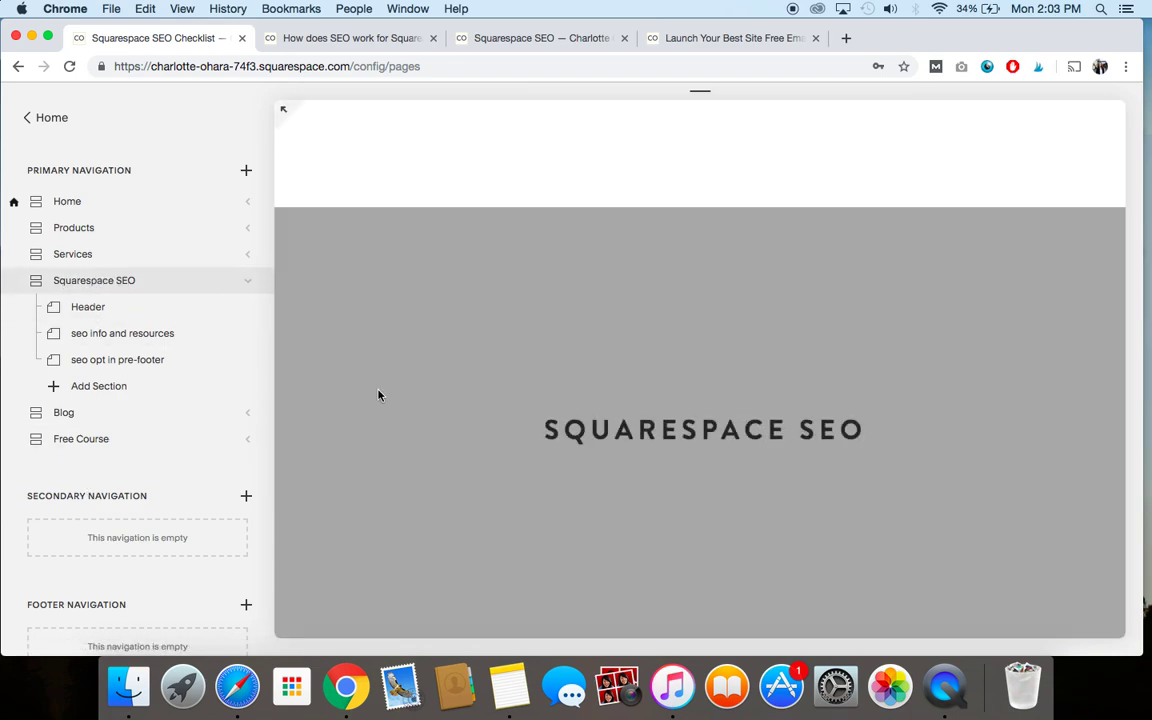
{"action": "scroll", "coordinate": [403, 467], "scroll_direction": "down", "scroll_amount": 5}
{"action": "scroll", "coordinate": [403, 467], "scroll_direction": "down", "scroll_amount": 10}
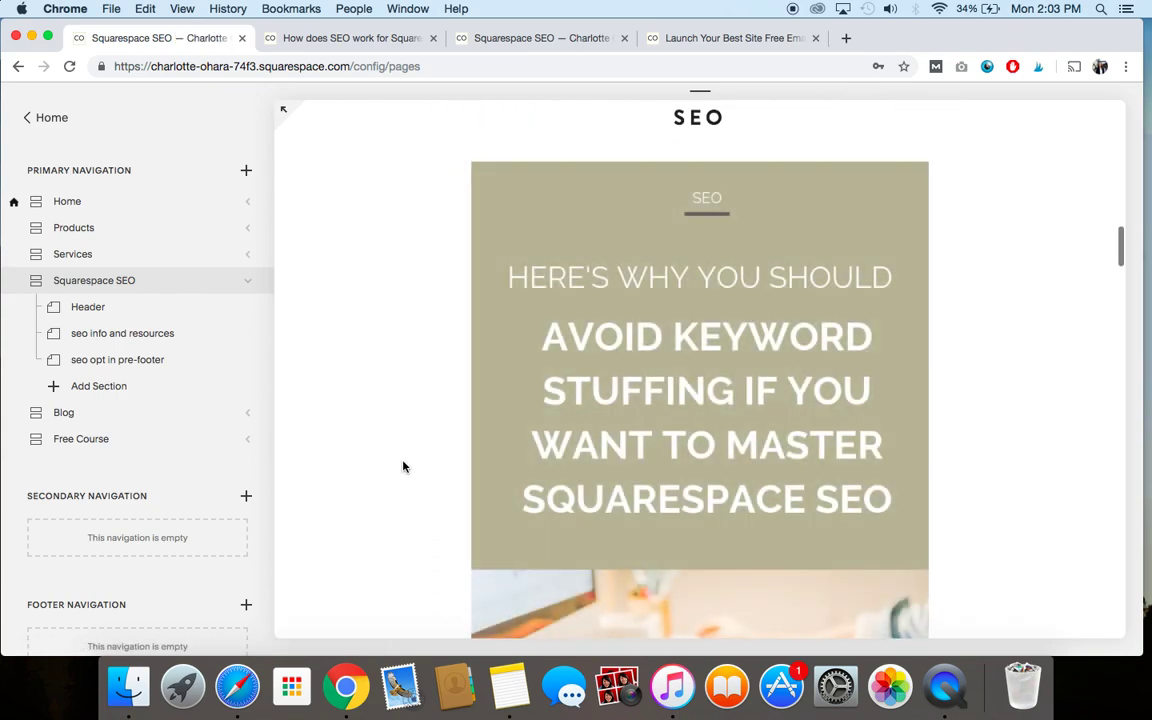
{"action": "scroll", "coordinate": [403, 467], "scroll_direction": "down", "scroll_amount": 8}
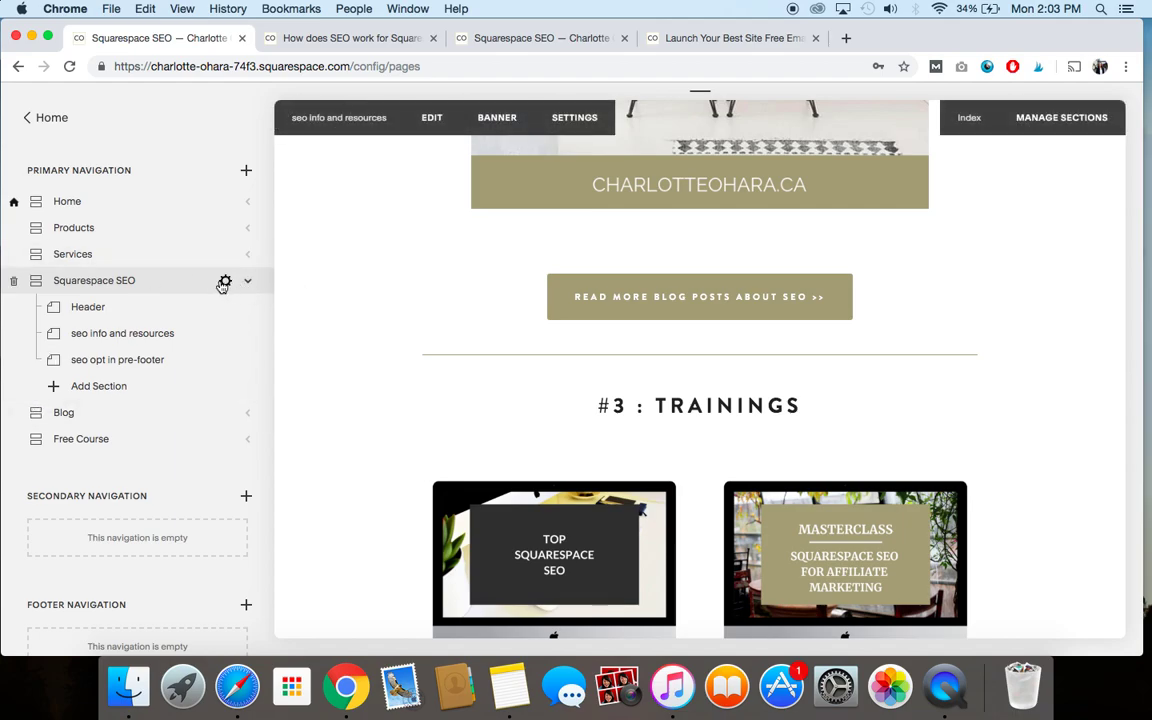
Examine the search results preview, SEO title and SEO description in the Squarespace SEO index page's settings, then close them unsaved
{"action": "left_click", "coordinate": [226, 284]}
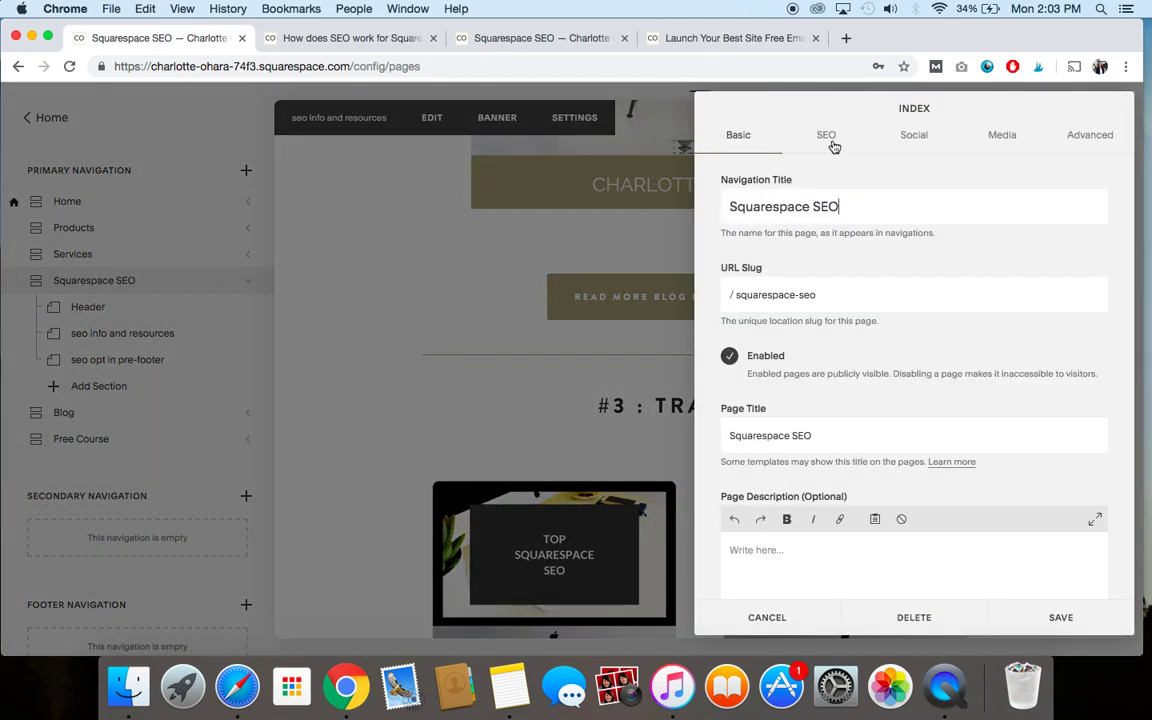
{"action": "left_click", "coordinate": [833, 146]}
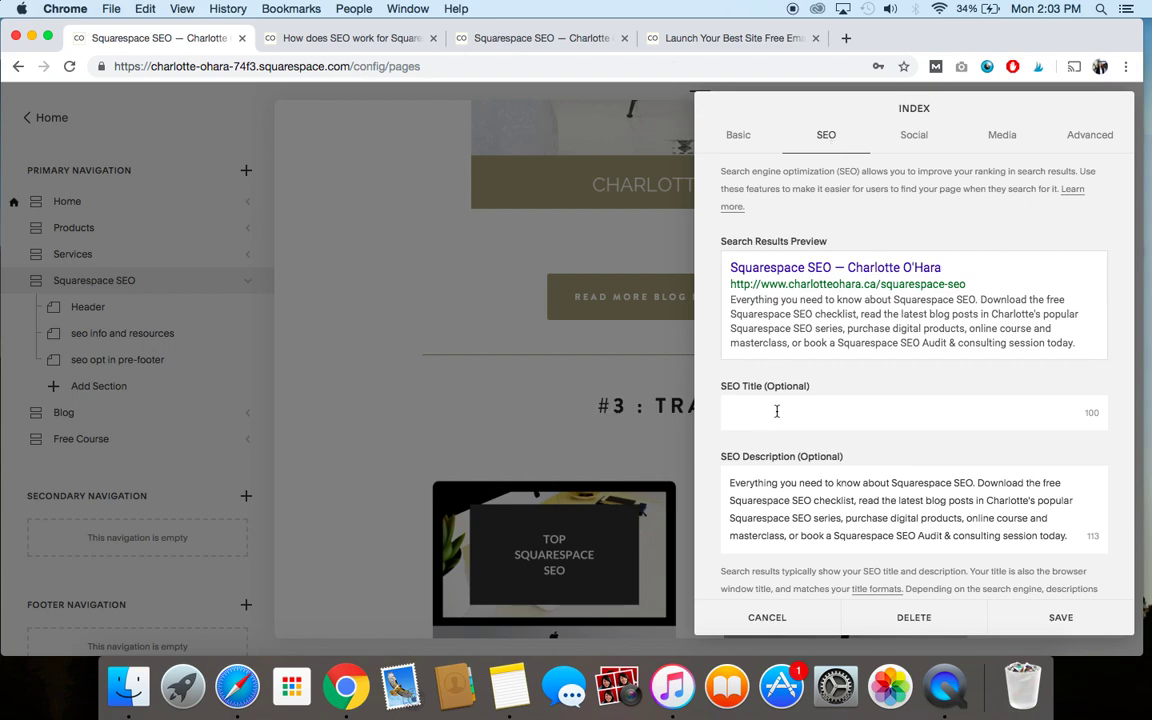
{"action": "scroll", "coordinate": [778, 410], "scroll_direction": "down", "scroll_amount": 2}
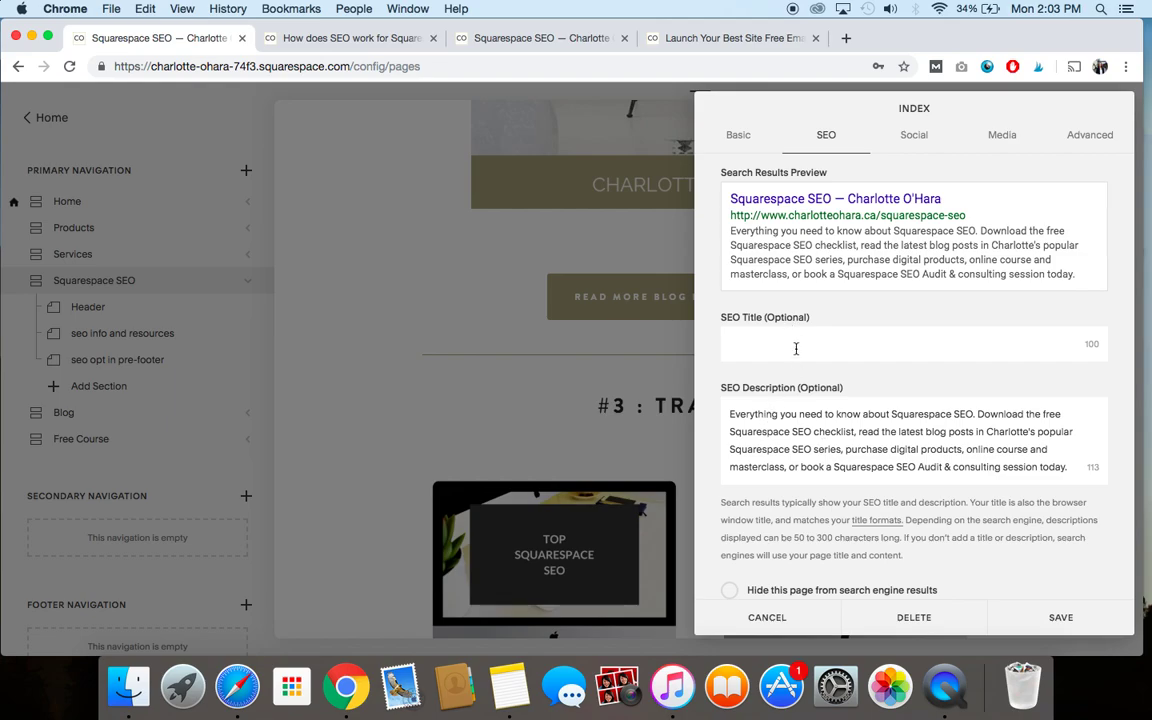
{"action": "left_click", "coordinate": [767, 618]}
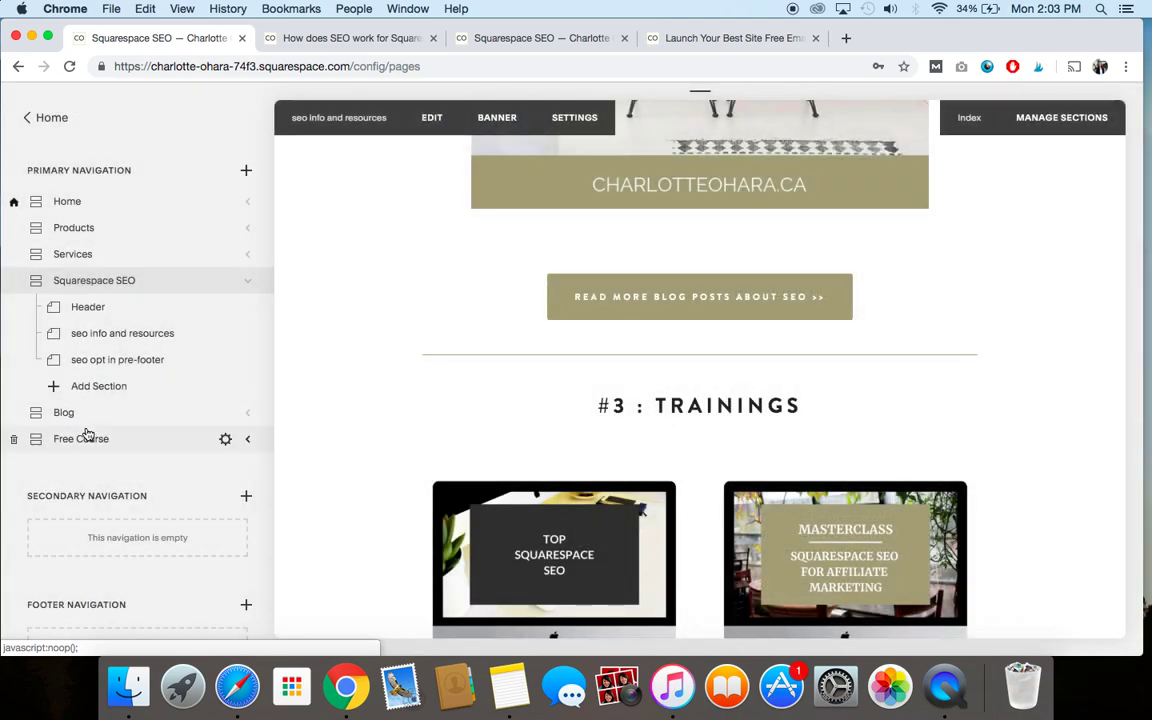
Open the unlinked SS SEO Checklist Landing Page and examine its URL slug, SEO title and SEO description, closing the settings unsaved
{"action": "scroll", "coordinate": [90, 432], "scroll_direction": "down", "scroll_amount": 6}
{"action": "left_click", "coordinate": [114, 471]}
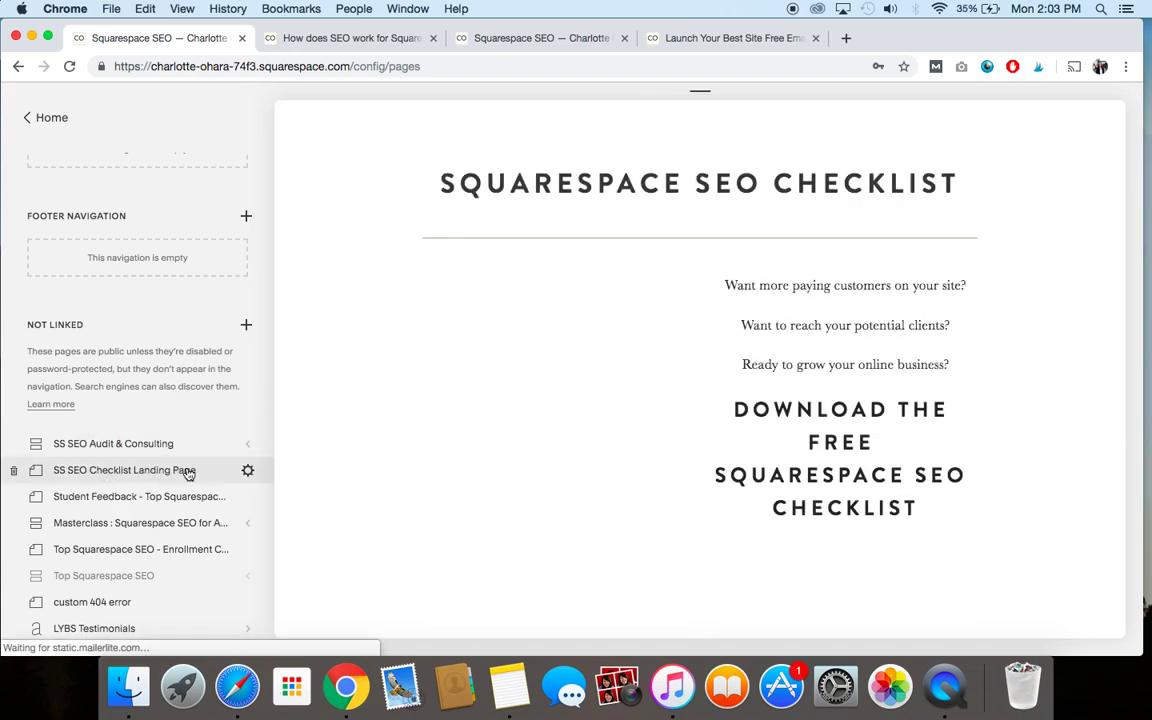
{"action": "left_click", "coordinate": [249, 473]}
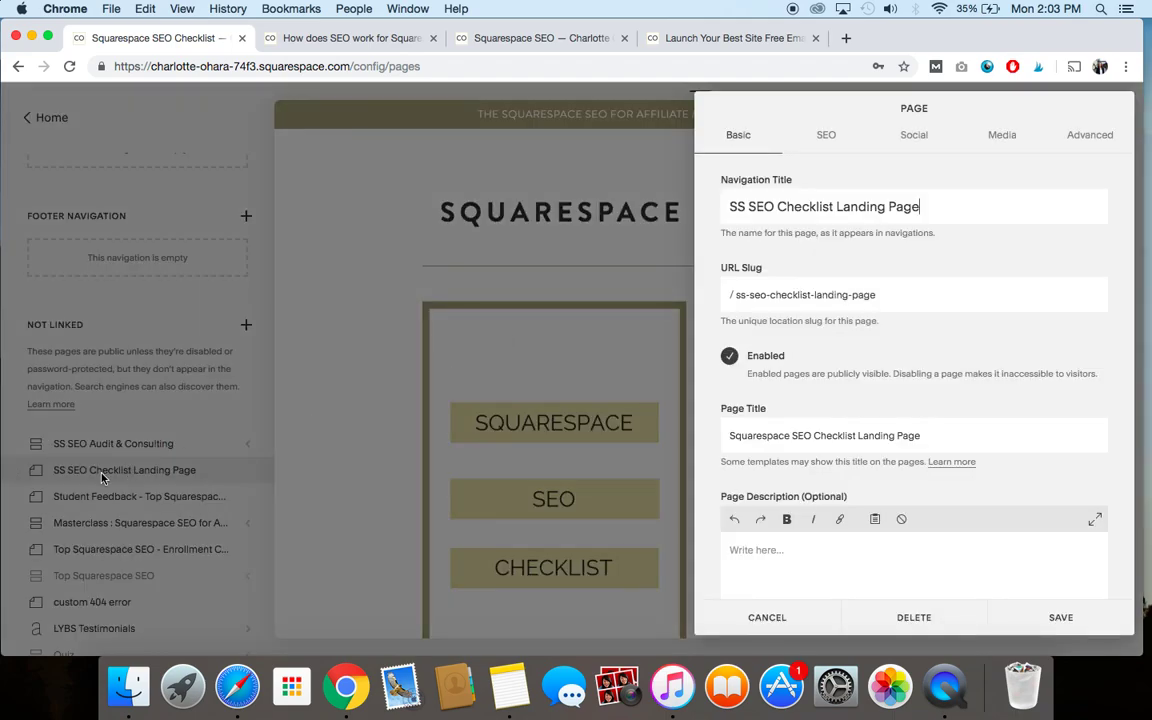
{"action": "left_click", "coordinate": [818, 146]}
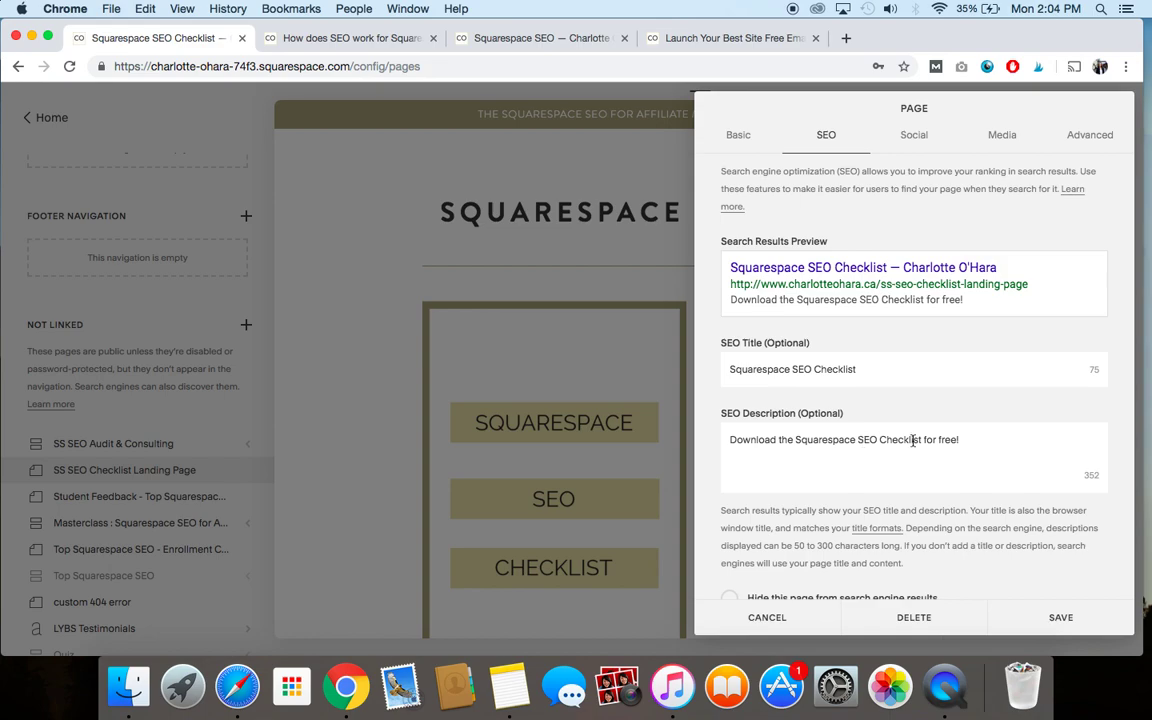
{"action": "left_click", "coordinate": [790, 617]}
Reopen the Squarespace SEO index page and check its search results preview and SEO description, leaving the settings unsaved
{"action": "scroll", "coordinate": [92, 414], "scroll_direction": "up", "scroll_amount": 5}
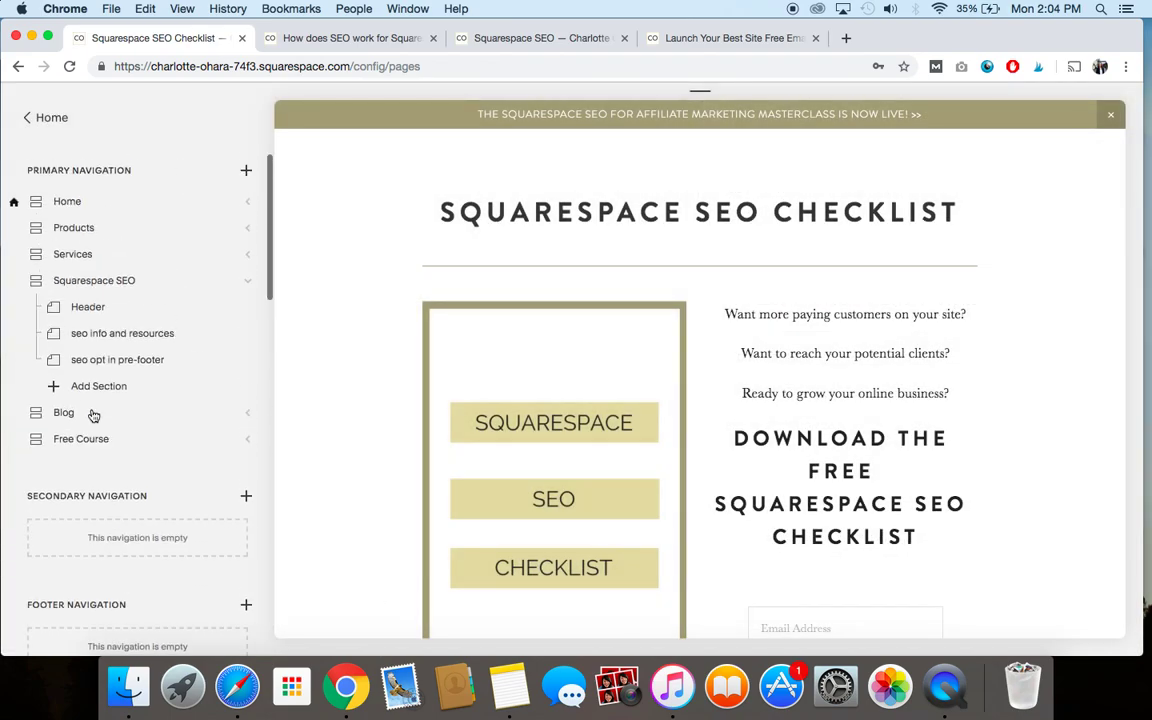
{"action": "left_click", "coordinate": [110, 287]}
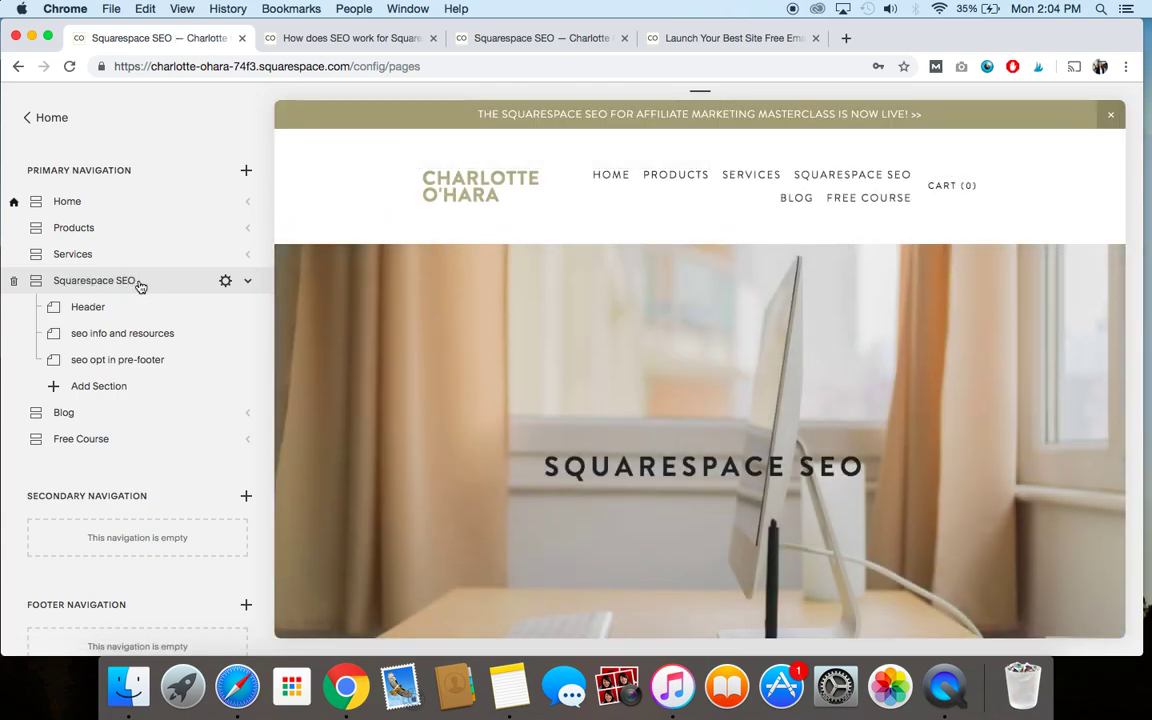
{"action": "left_click", "coordinate": [226, 282]}
{"action": "left_click", "coordinate": [823, 152]}
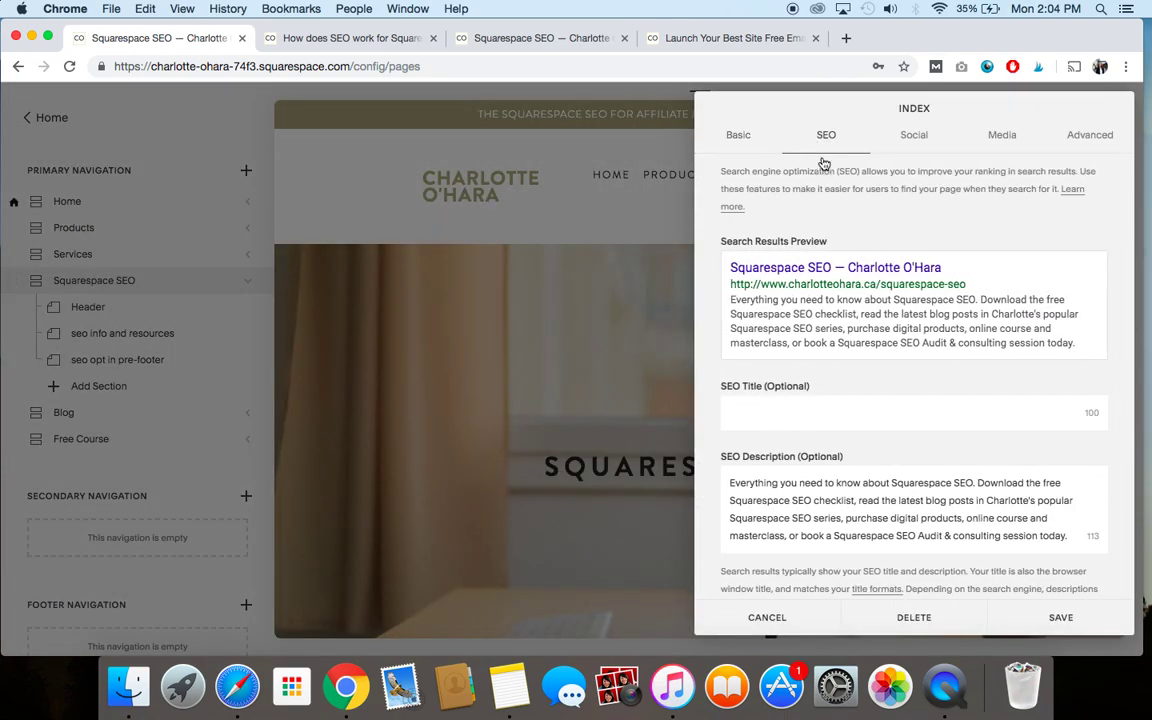
{"action": "scroll", "coordinate": [857, 487], "scroll_direction": "down", "scroll_amount": 1}
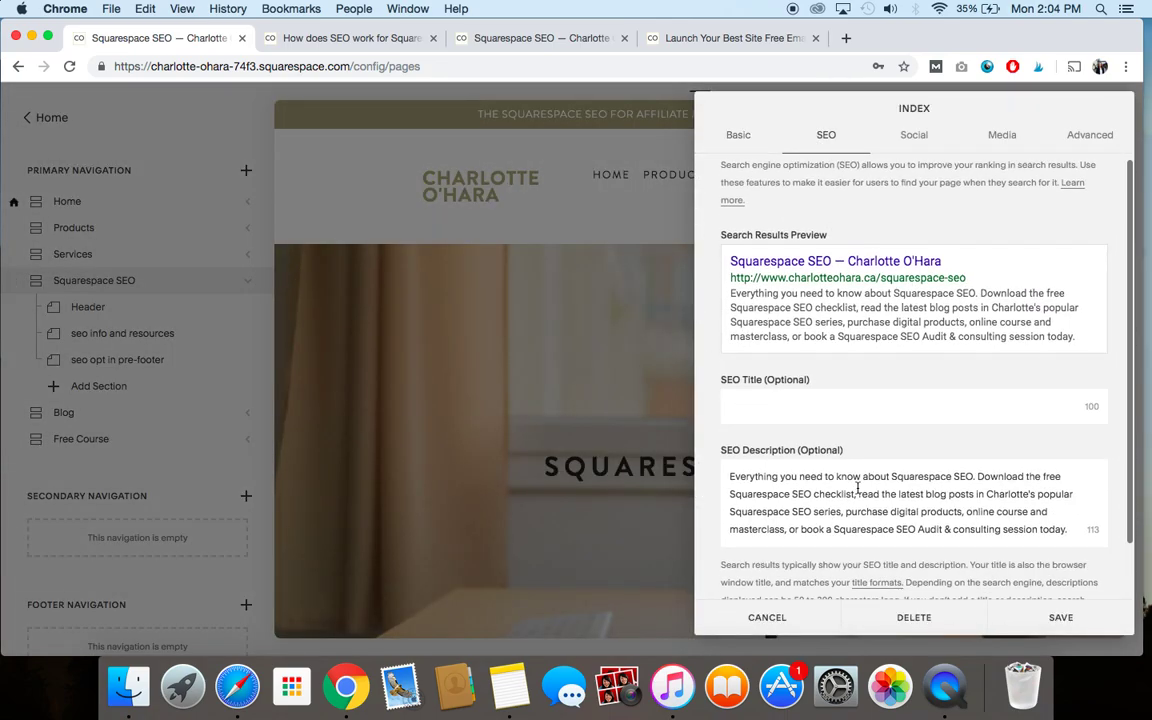
{"action": "left_click", "coordinate": [767, 617]}
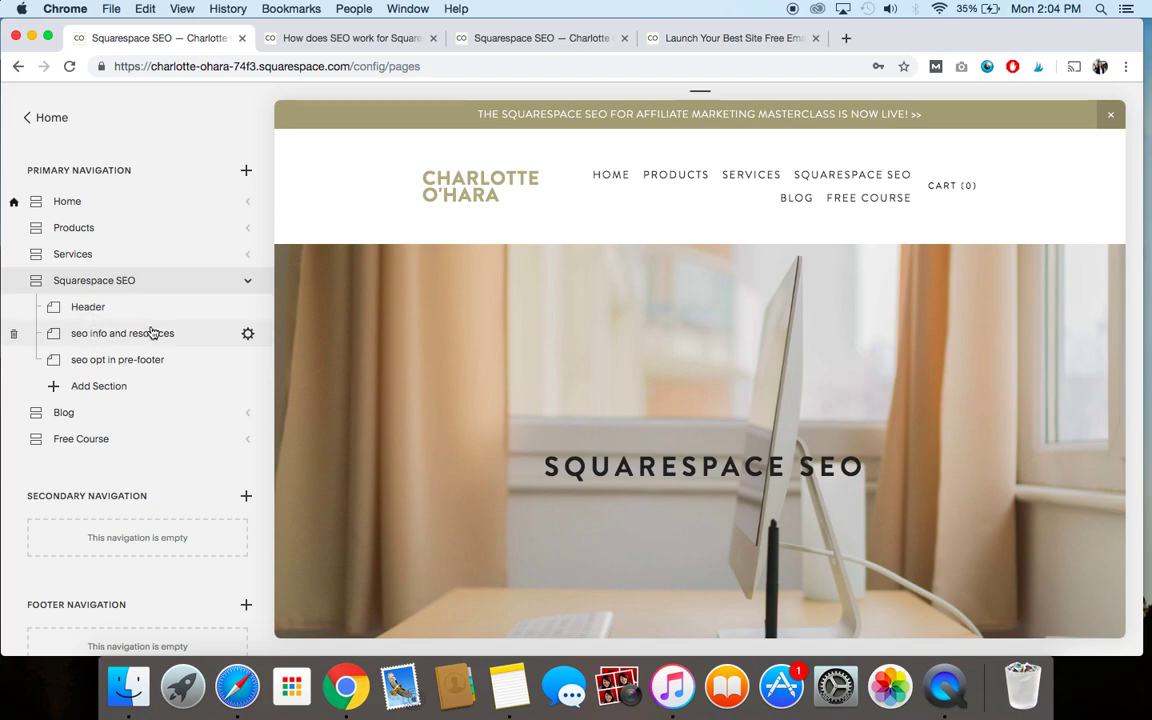
Examine the search results preview, SEO title and SEO description of the Header section and close its settings without saving
{"action": "left_click", "coordinate": [248, 308]}
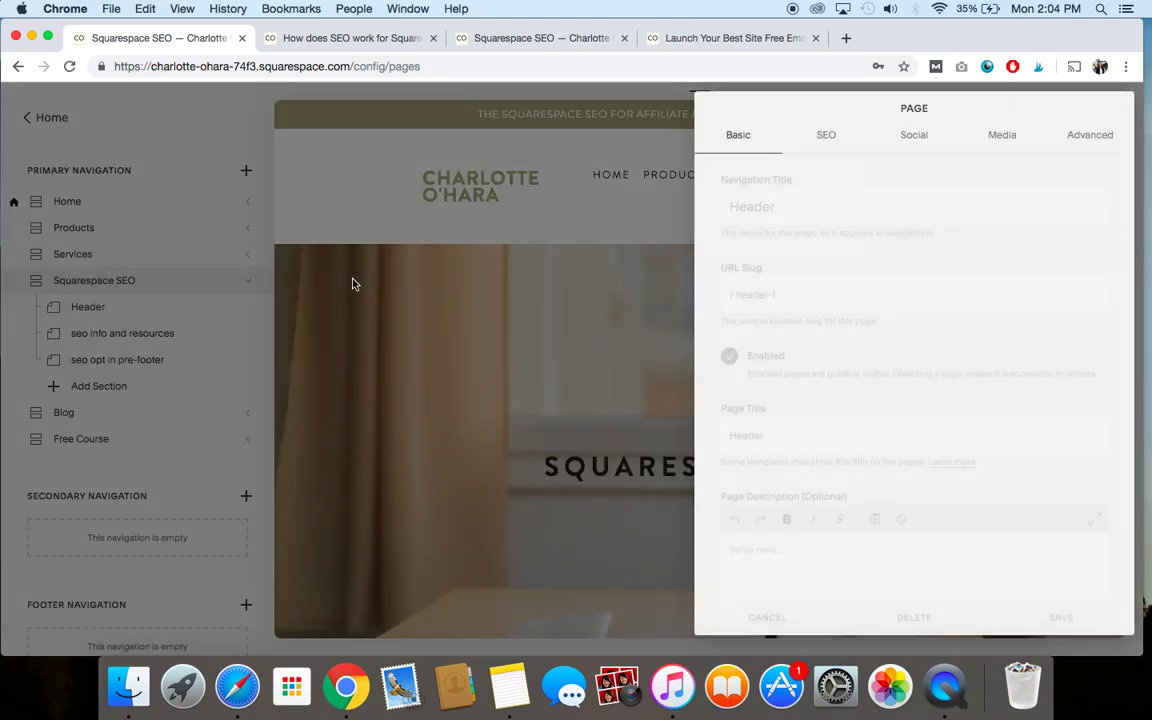
{"action": "left_click", "coordinate": [826, 135]}
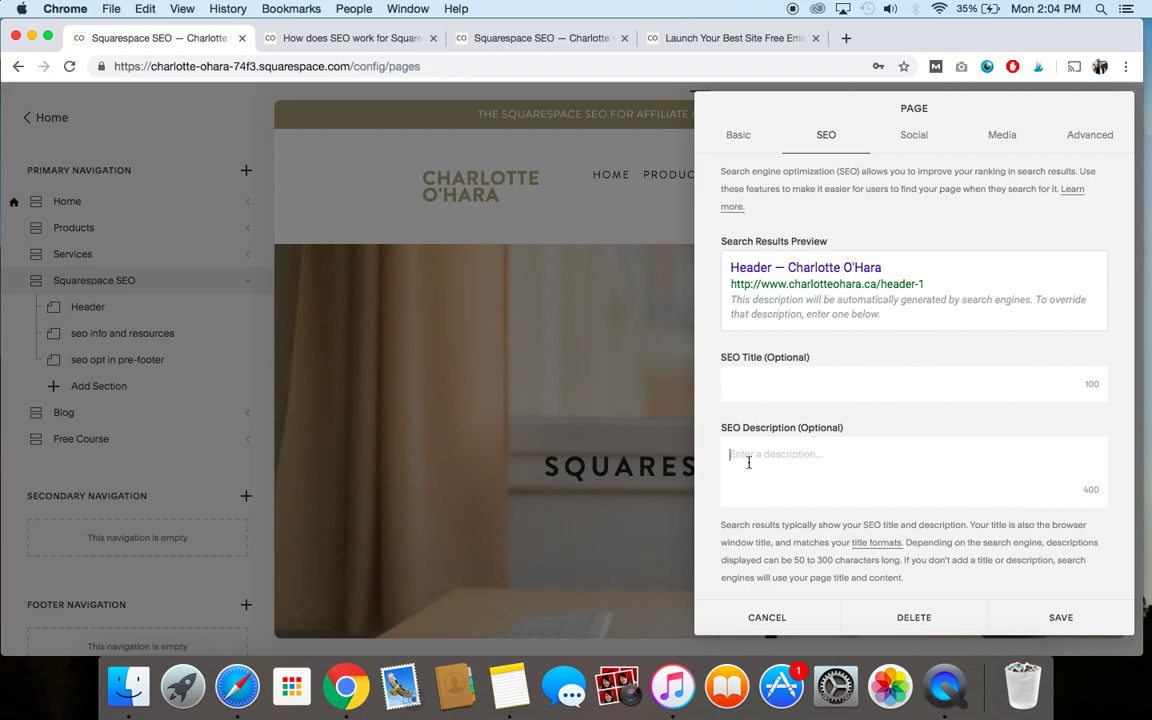
{"action": "left_click", "coordinate": [760, 617]}
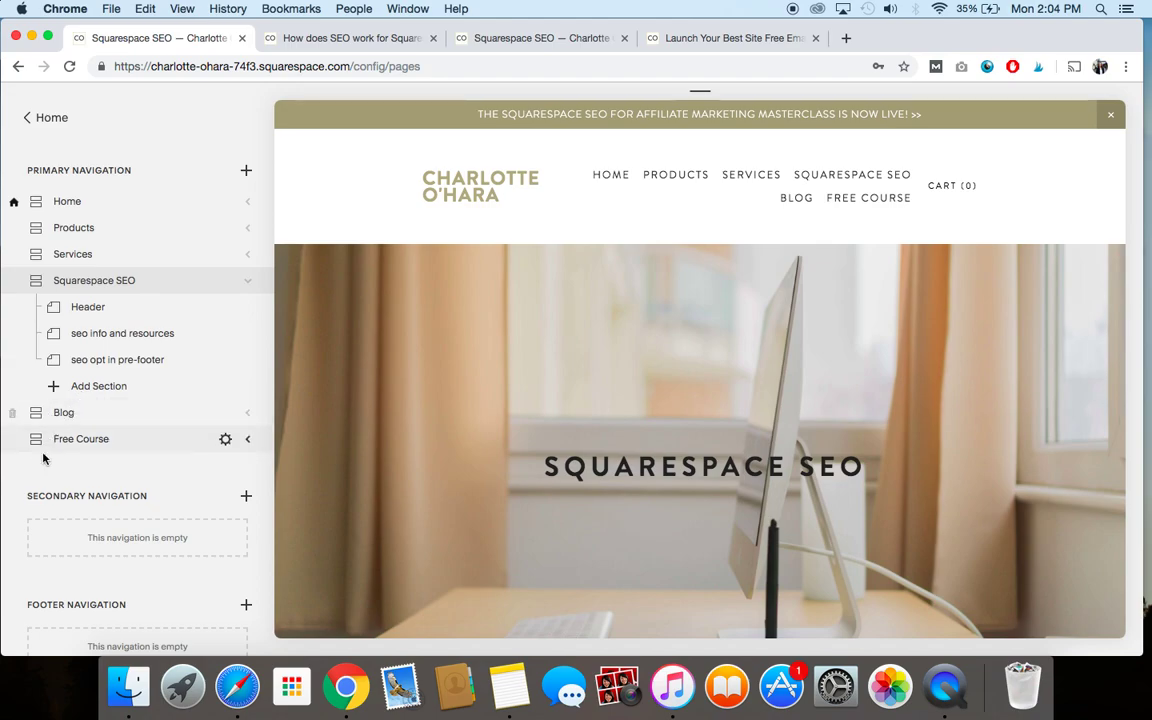
Review the upper sections of the Squarespace SEO page preview and compare them with the index page's SEO description, leaving its settings unsaved
{"action": "mouse_move", "coordinate": [504, 523]}
{"action": "scroll", "coordinate": [504, 523], "scroll_direction": "down", "scroll_amount": 8}
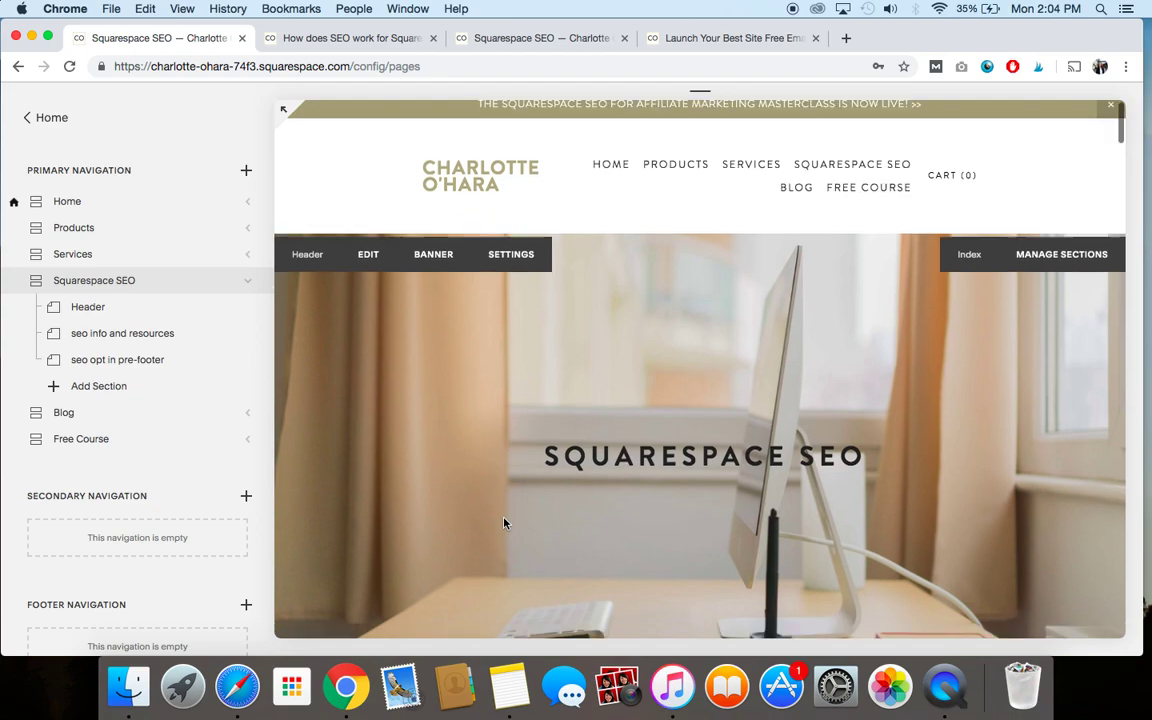
{"action": "scroll", "coordinate": [504, 520], "scroll_direction": "down", "scroll_amount": 2}
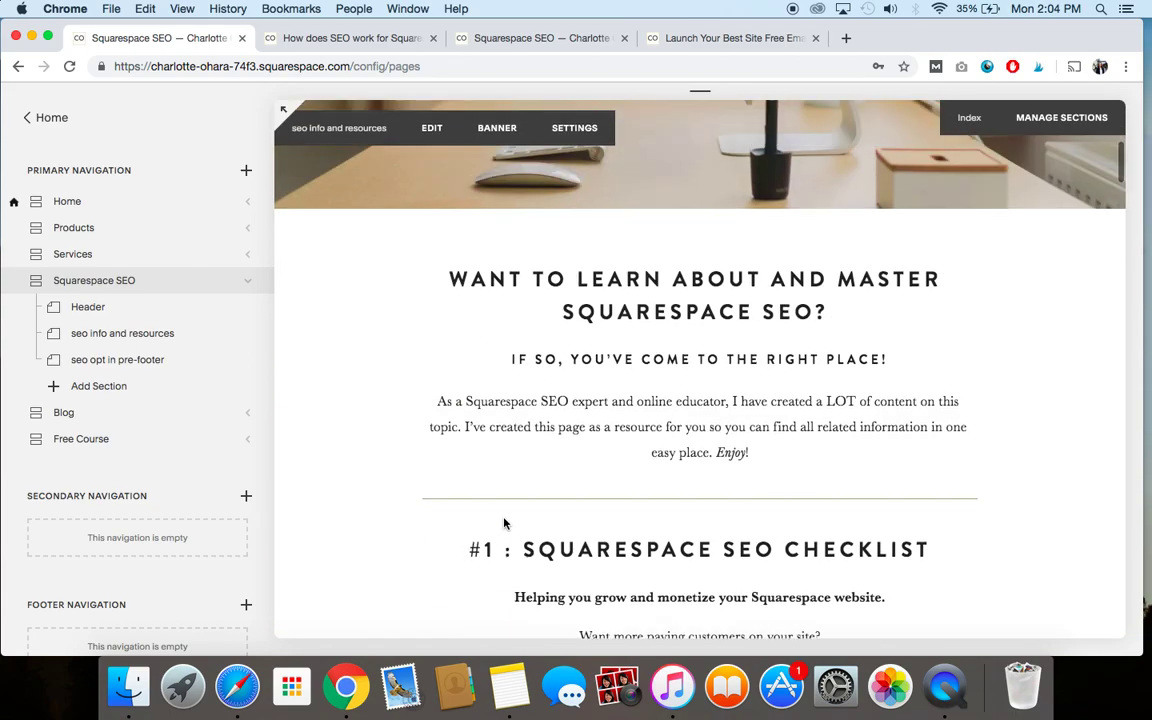
{"action": "scroll", "coordinate": [504, 523], "scroll_direction": "up", "scroll_amount": 10}
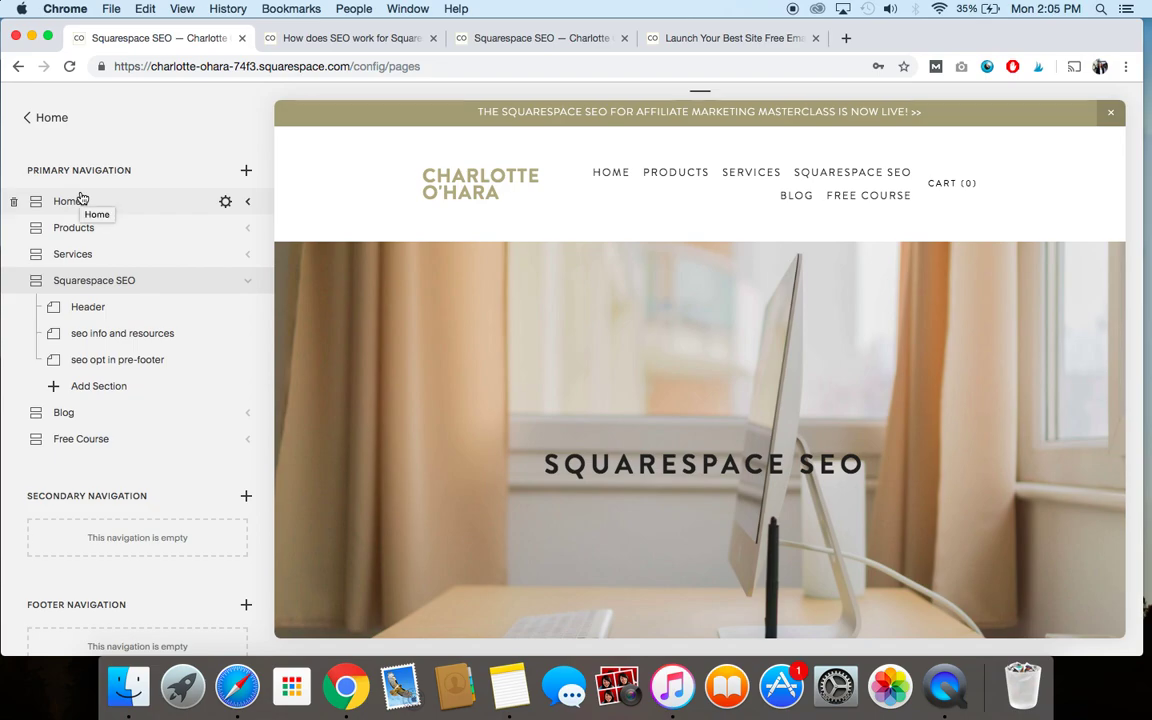
{"action": "left_click", "coordinate": [224, 284]}
{"action": "left_click", "coordinate": [830, 135]}
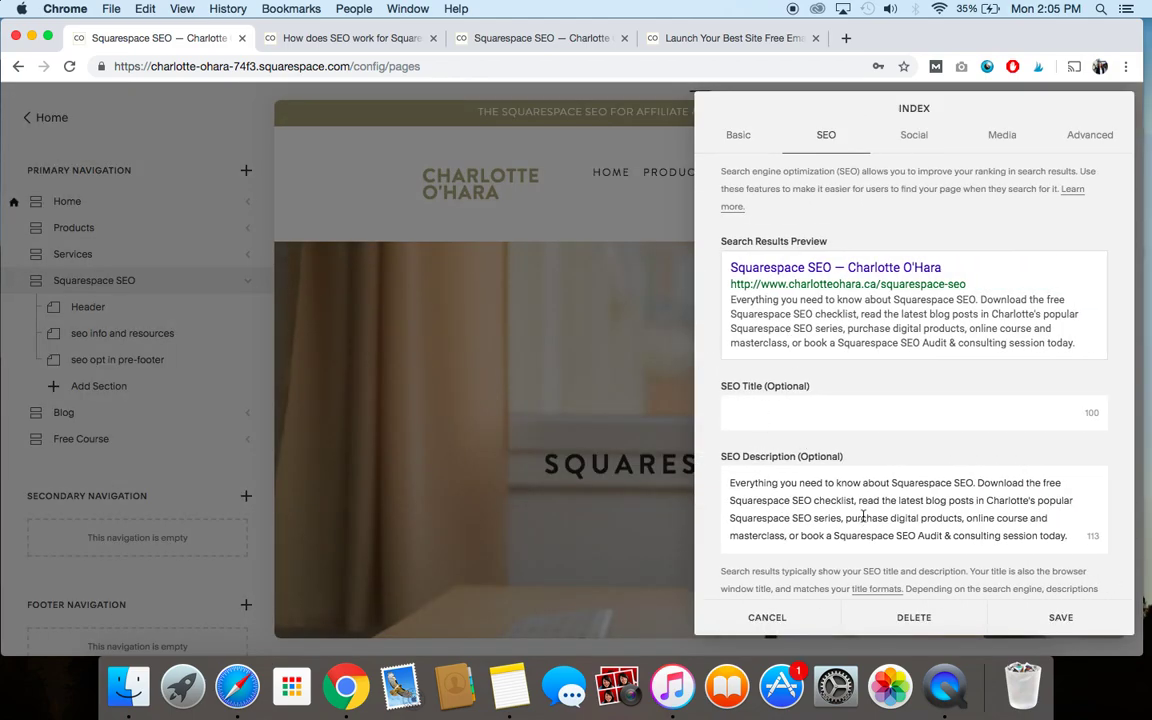
{"action": "left_click", "coordinate": [790, 618]}
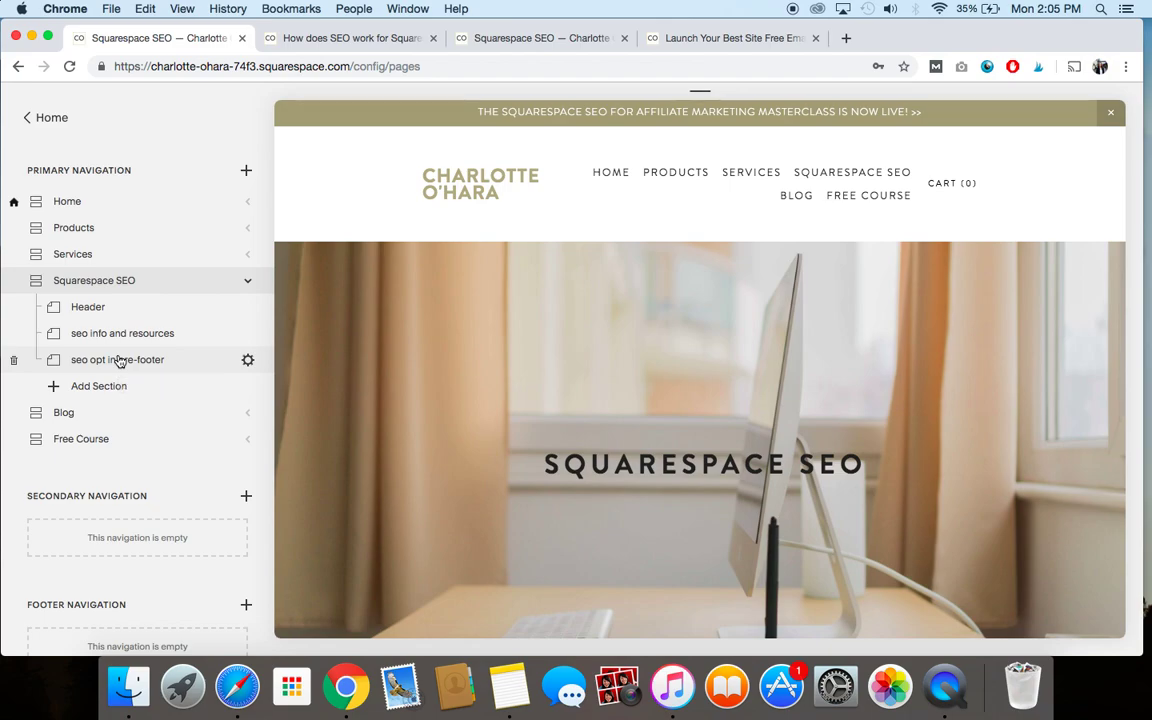
Reload the Squarespace SEO index page preview and look through its stacked sections down to the blog post graphics and back to the header
{"action": "left_click", "coordinate": [130, 280]}
{"action": "scroll", "coordinate": [589, 382], "scroll_direction": "down", "scroll_amount": 5}
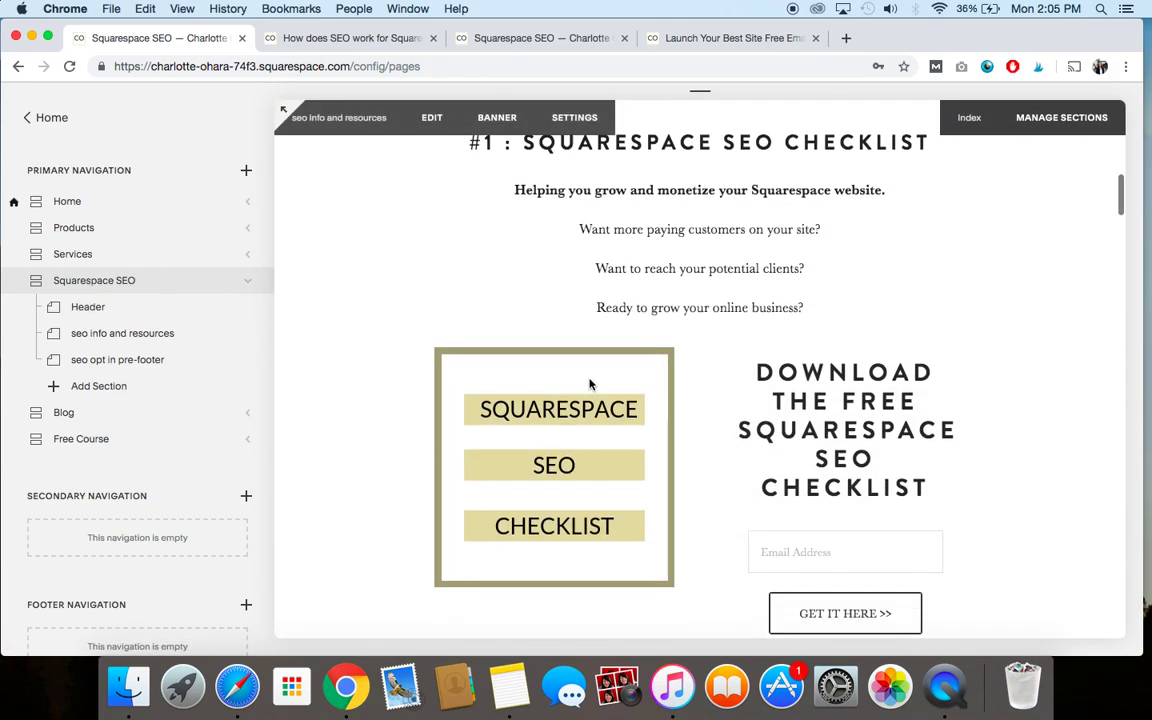
{"action": "scroll", "coordinate": [589, 384], "scroll_direction": "down", "scroll_amount": 3}
{"action": "scroll", "coordinate": [589, 384], "scroll_direction": "down", "scroll_amount": 10}
{"action": "scroll", "coordinate": [589, 384], "scroll_direction": "down", "scroll_amount": 20}
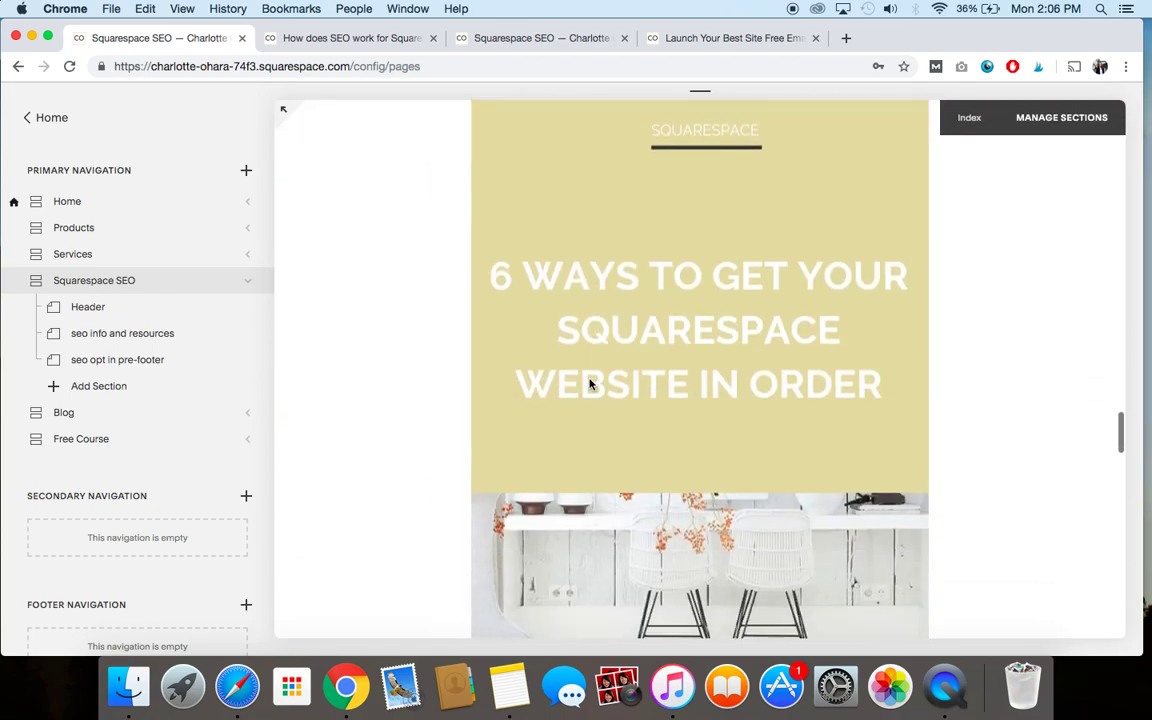
{"action": "scroll", "coordinate": [589, 384], "scroll_direction": "up", "scroll_amount": 20}
{"action": "scroll", "coordinate": [591, 386], "scroll_direction": "up", "scroll_amount": 3}
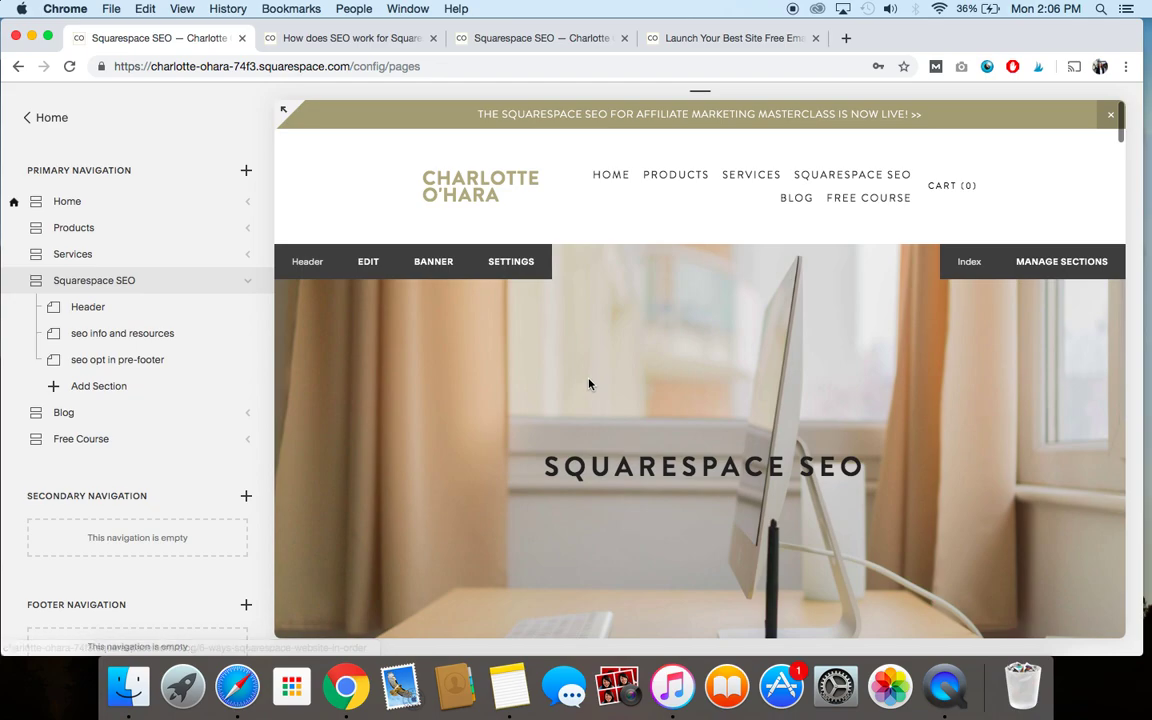
View the Header and seo info and resources sections, and check the latter's URL slug and SEO settings without saving
{"action": "left_click", "coordinate": [105, 309]}
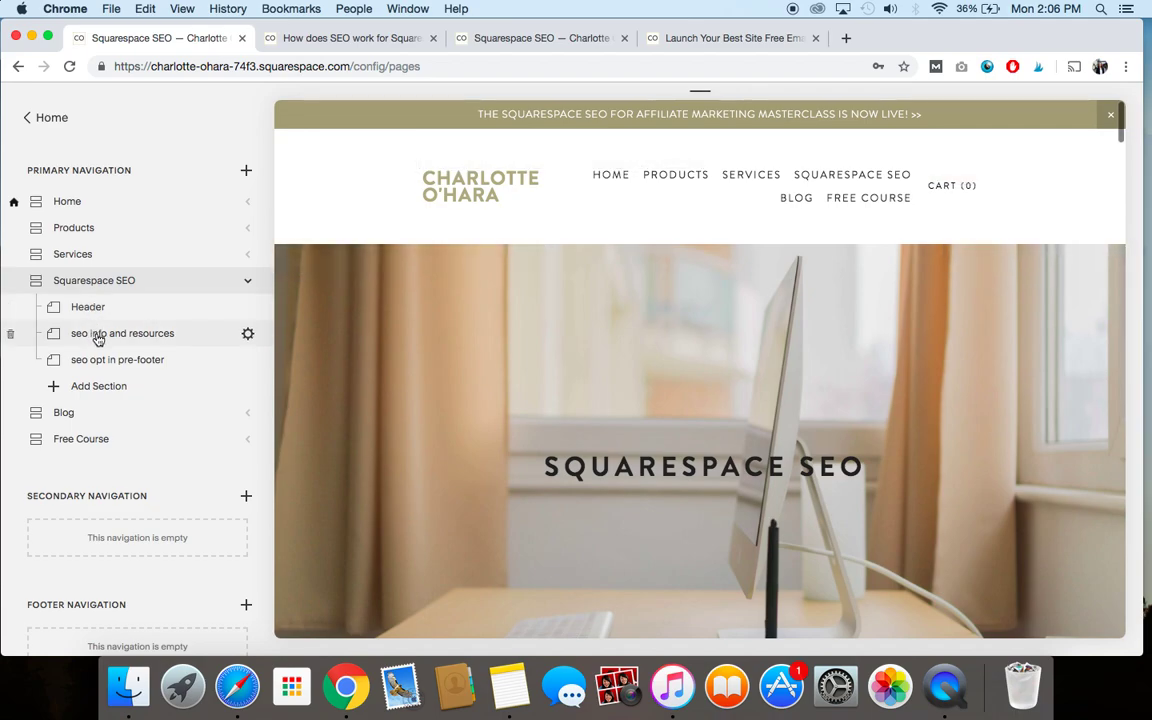
{"action": "left_click", "coordinate": [98, 339]}
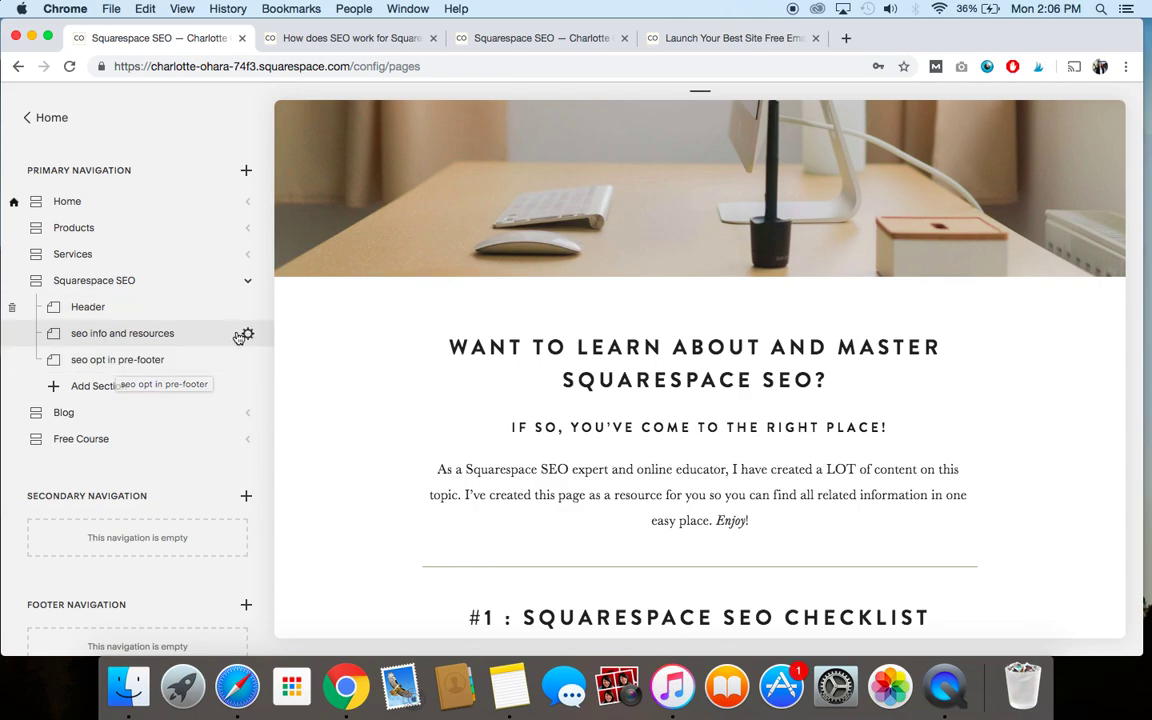
{"action": "left_click", "coordinate": [248, 336]}
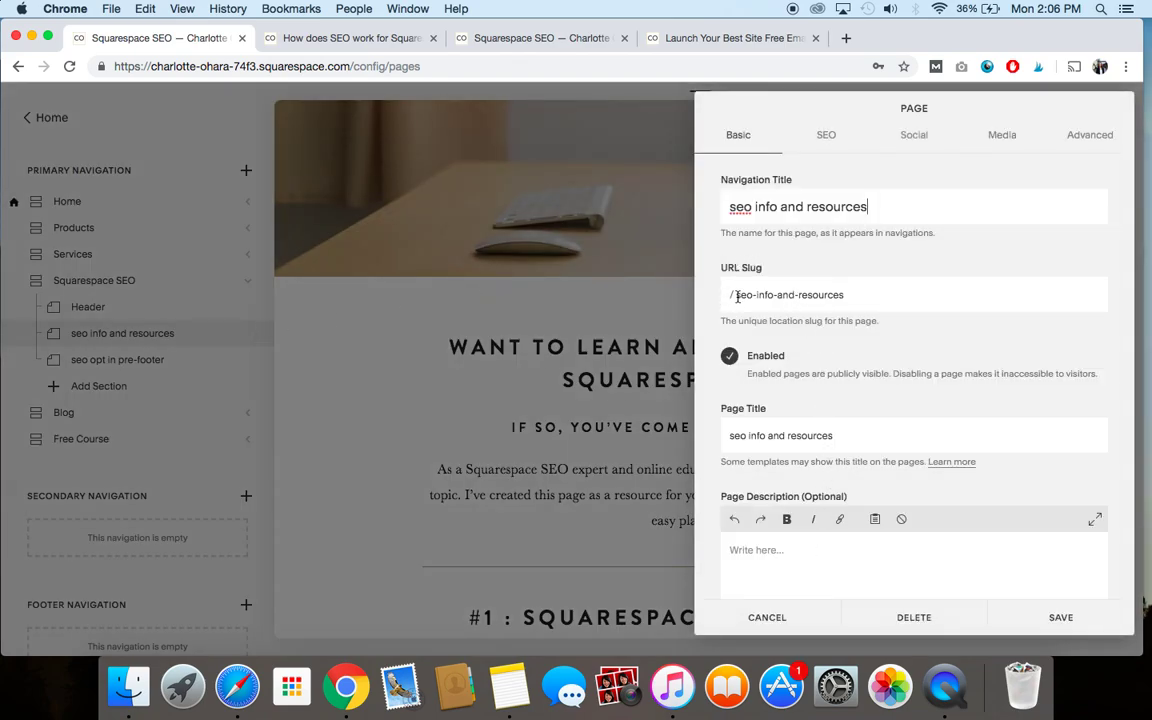
{"action": "left_click_drag", "start_coordinate": [729, 296], "coordinate": [872, 314]}
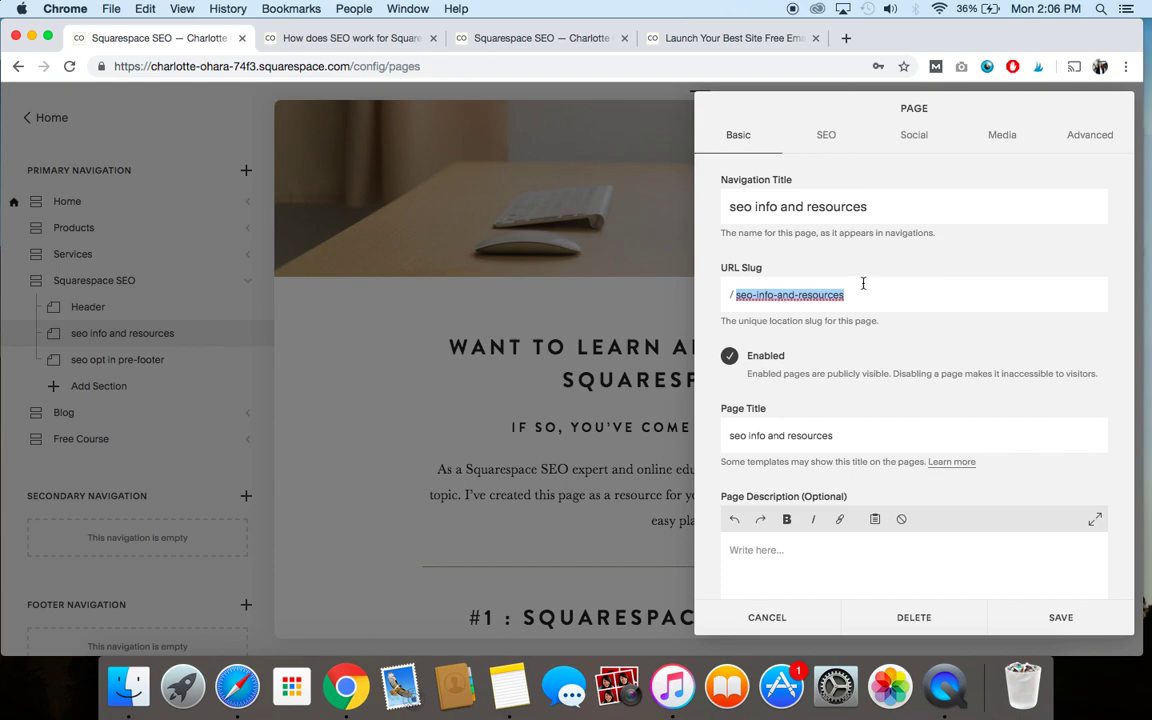
{"action": "left_click", "coordinate": [768, 294]}
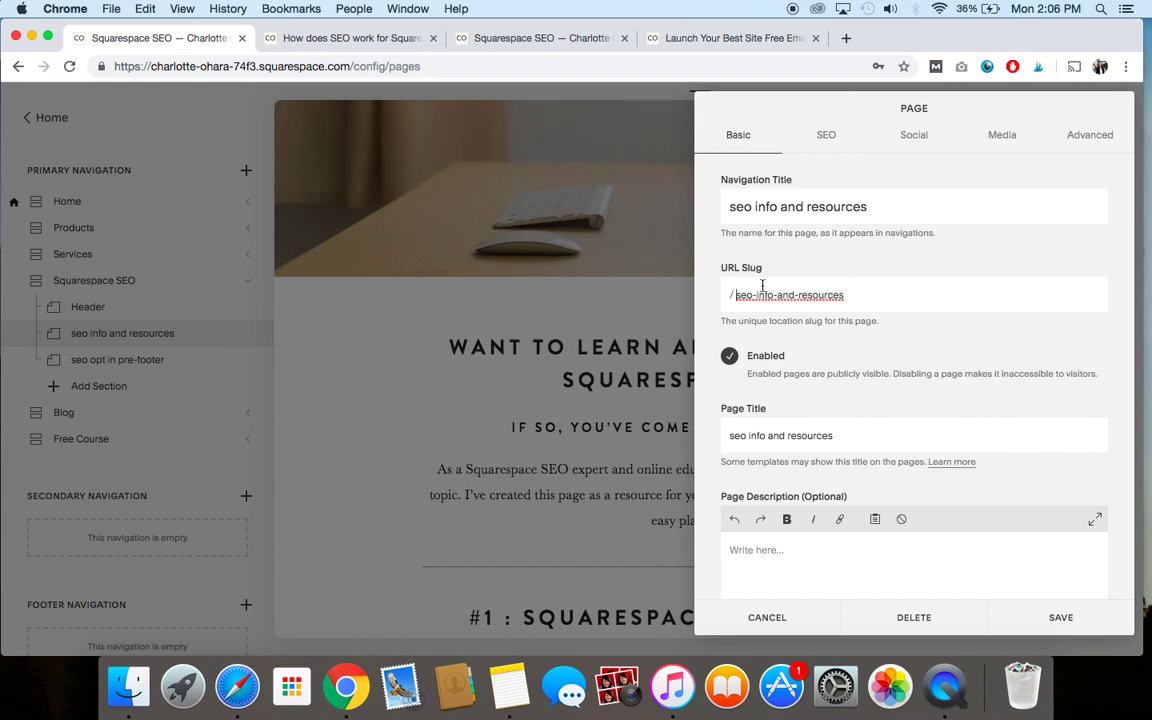
{"action": "left_click", "coordinate": [825, 136]}
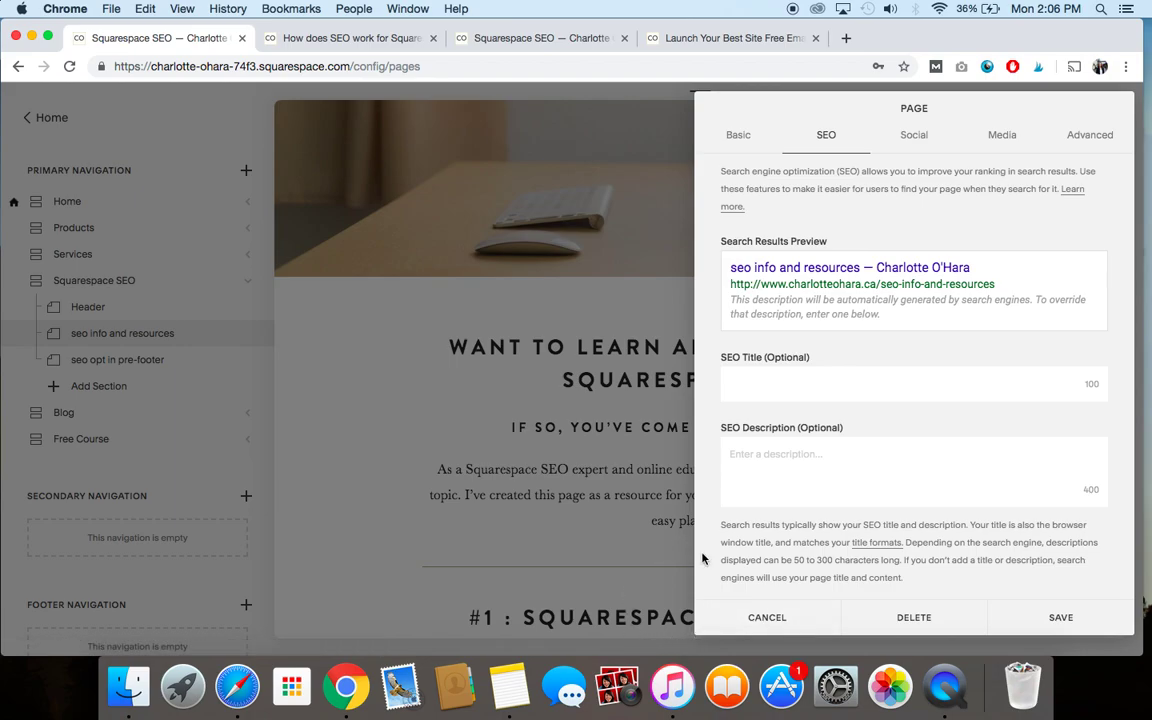
{"action": "left_click", "coordinate": [765, 618]}
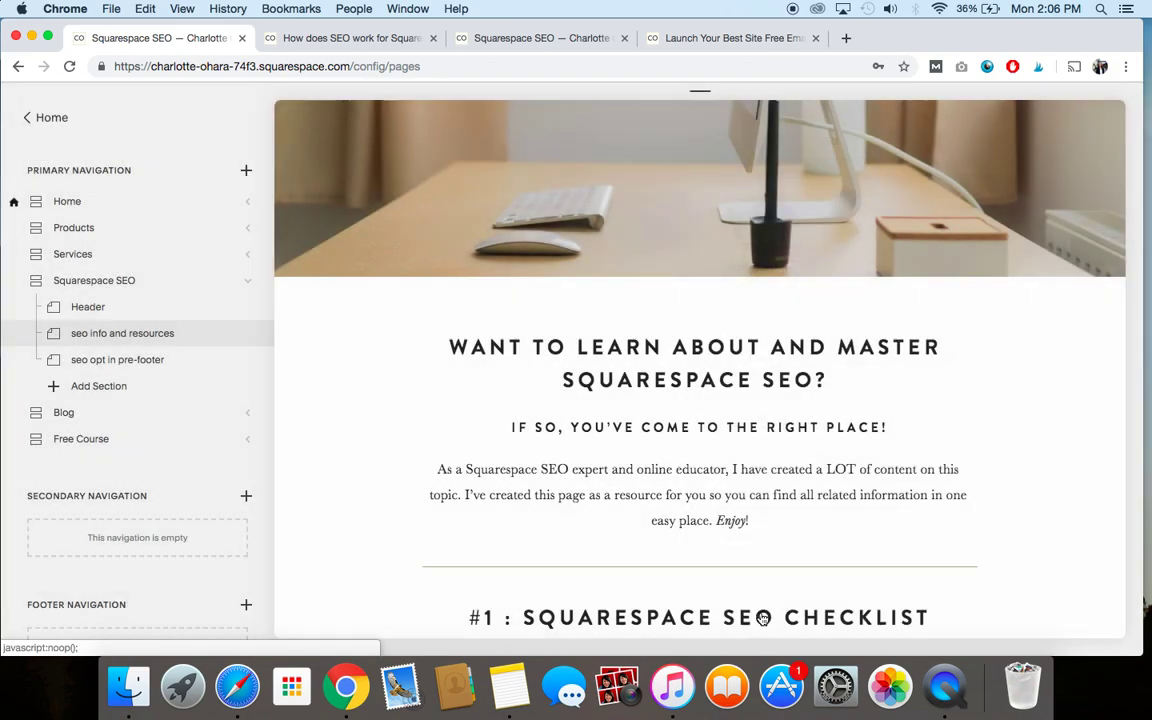
Return to the Squarespace SEO index page and review its preview down to the checklist opt-in pre-footer and back up
{"action": "left_click", "coordinate": [147, 282]}
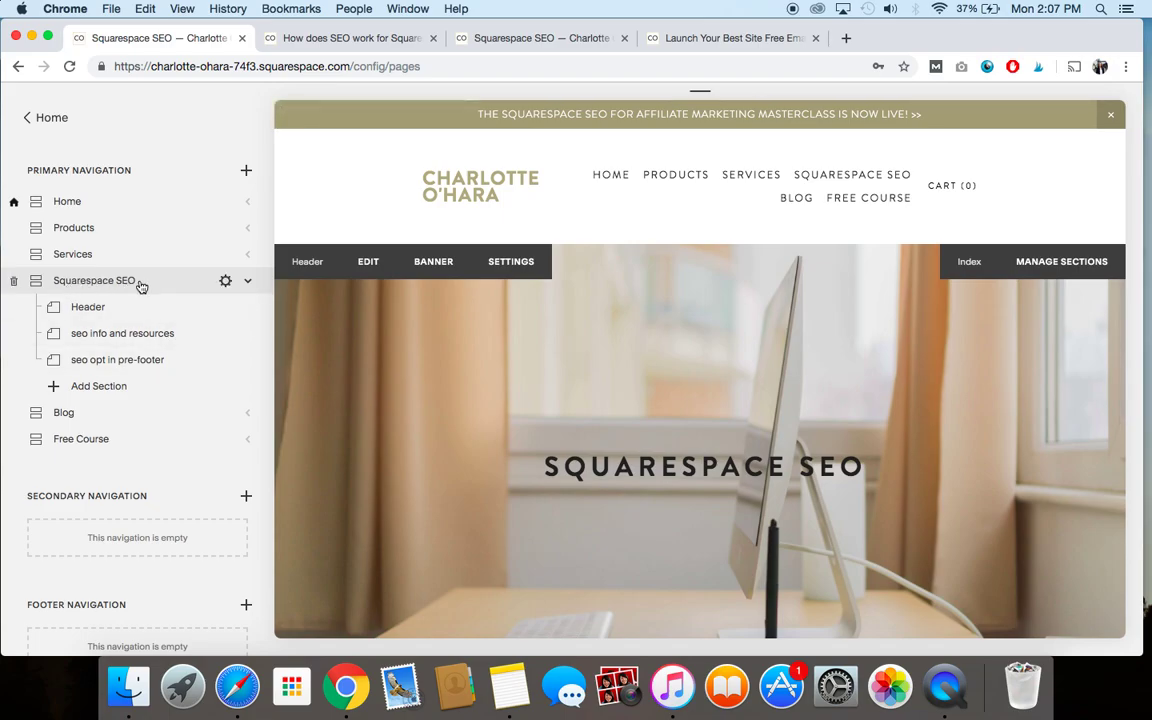
{"action": "scroll", "coordinate": [437, 397], "scroll_direction": "down", "scroll_amount": 20}
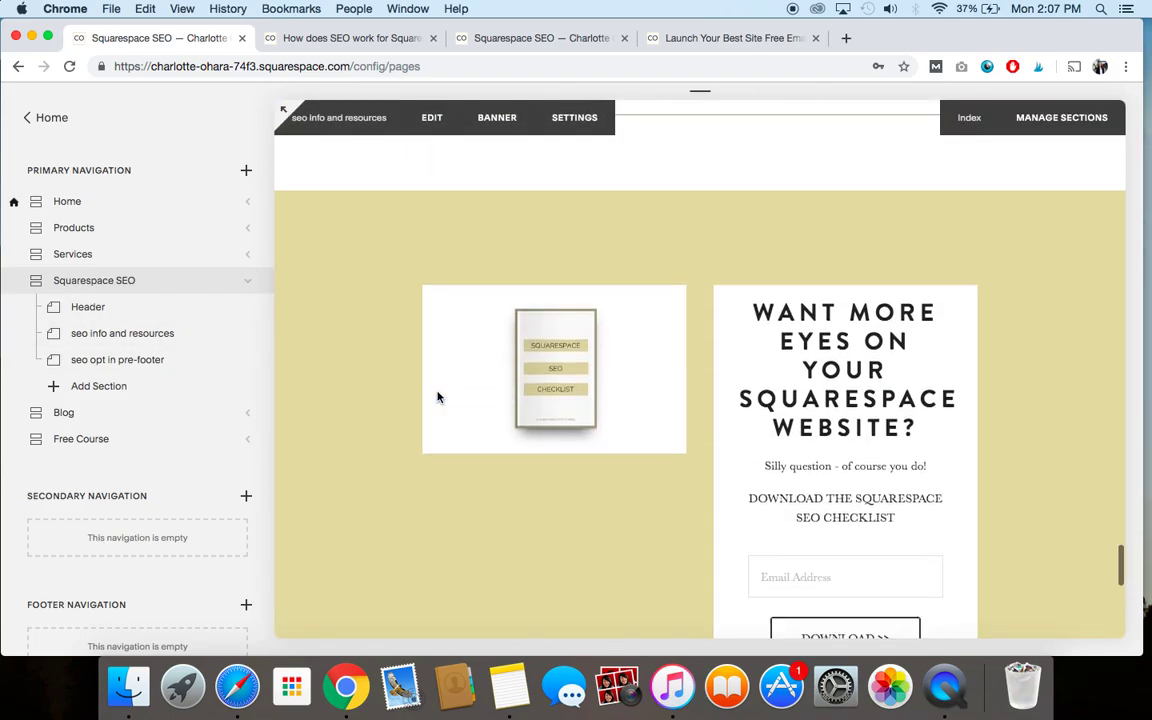
{"action": "scroll", "coordinate": [437, 397], "scroll_direction": "up", "scroll_amount": 10}
{"action": "scroll", "coordinate": [437, 397], "scroll_direction": "up", "scroll_amount": 15}
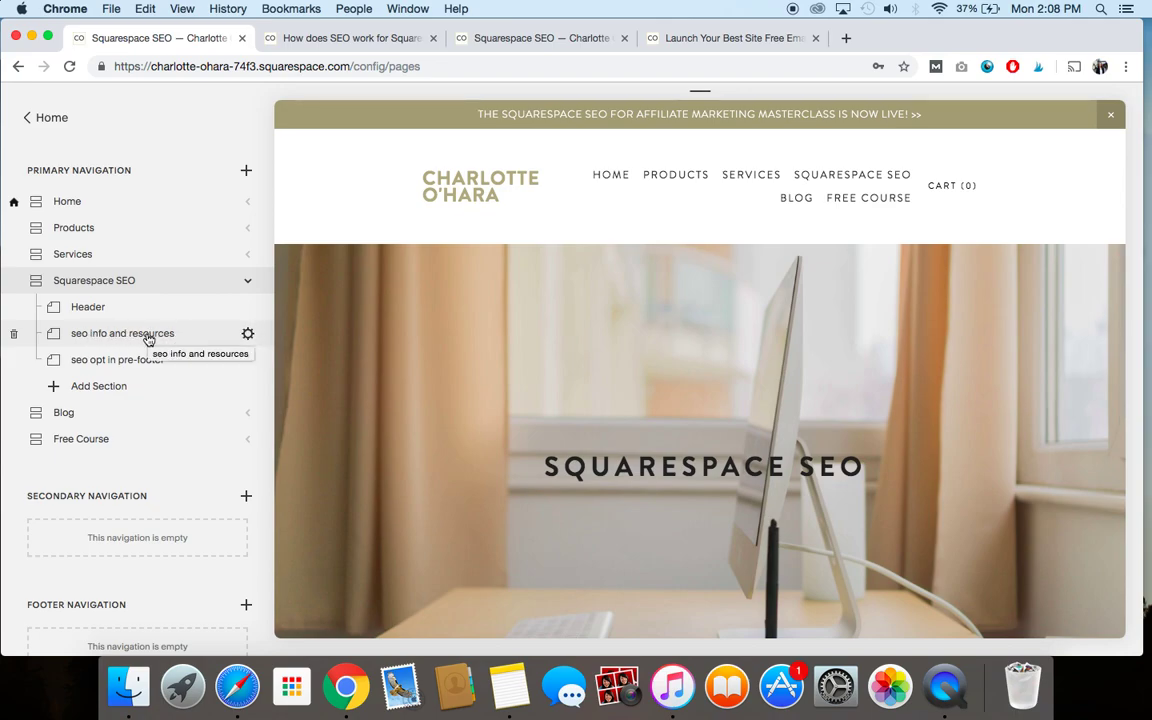
Hide the seo info and resources section from search engine results and save its page settings
{"action": "left_click", "coordinate": [247, 334]}
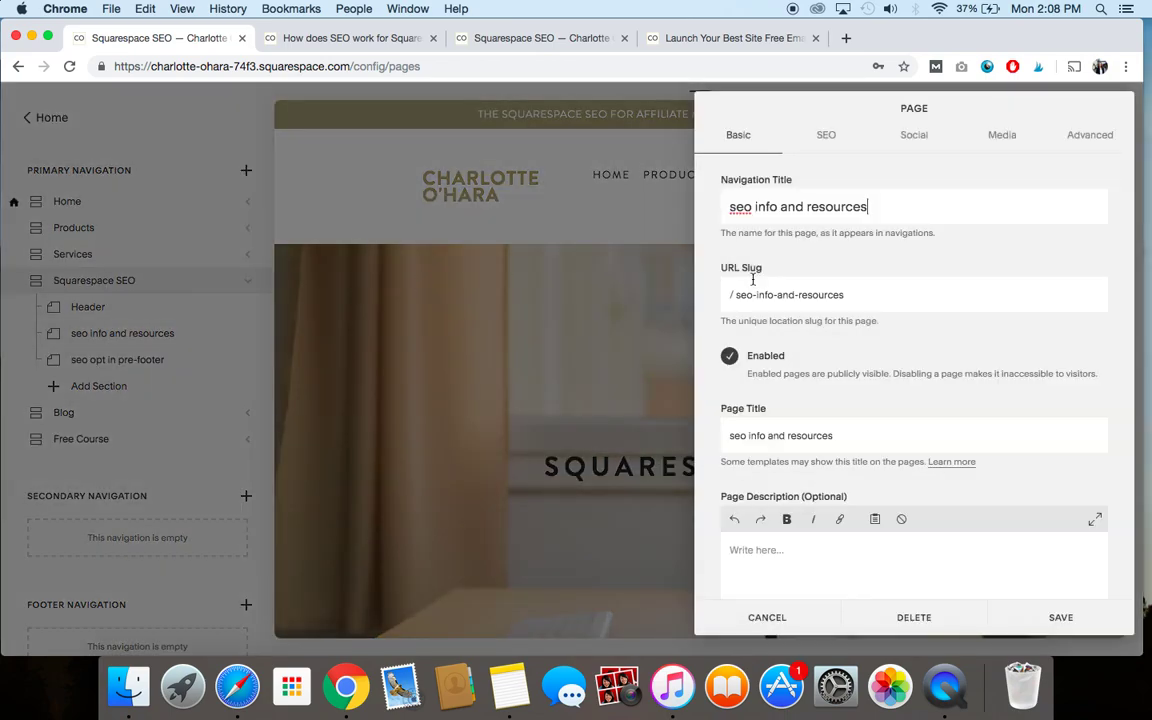
{"action": "left_click", "coordinate": [826, 137]}
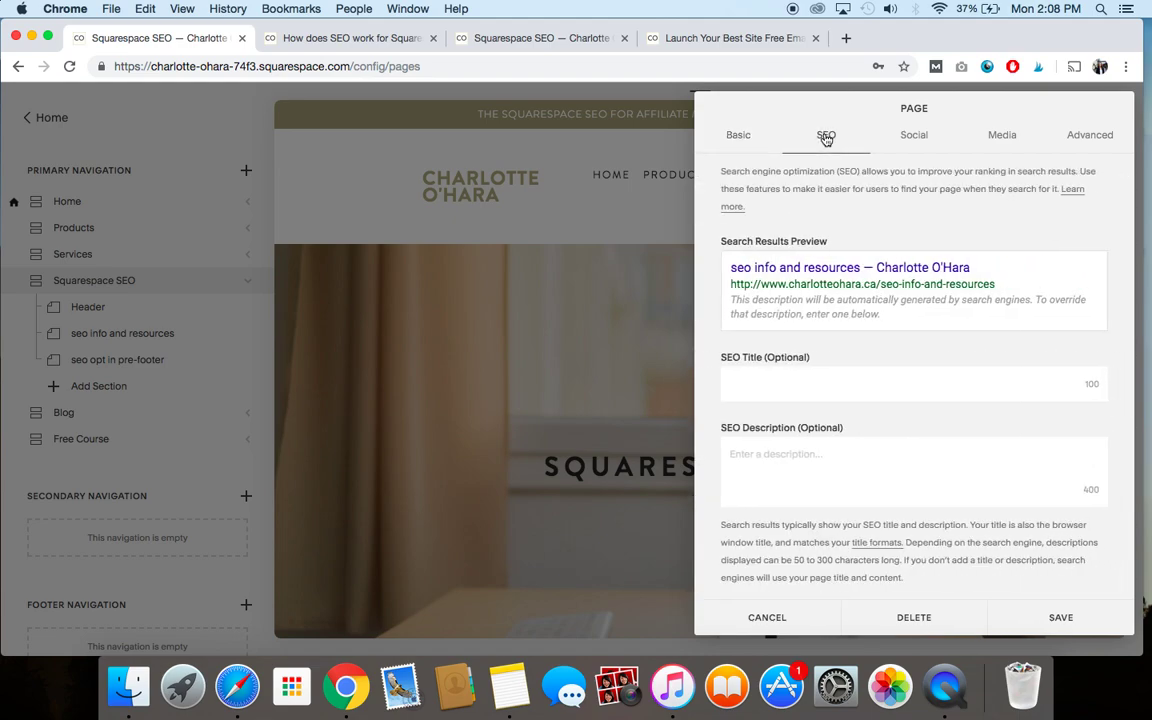
{"action": "scroll", "coordinate": [849, 373], "scroll_direction": "down", "scroll_amount": 2}
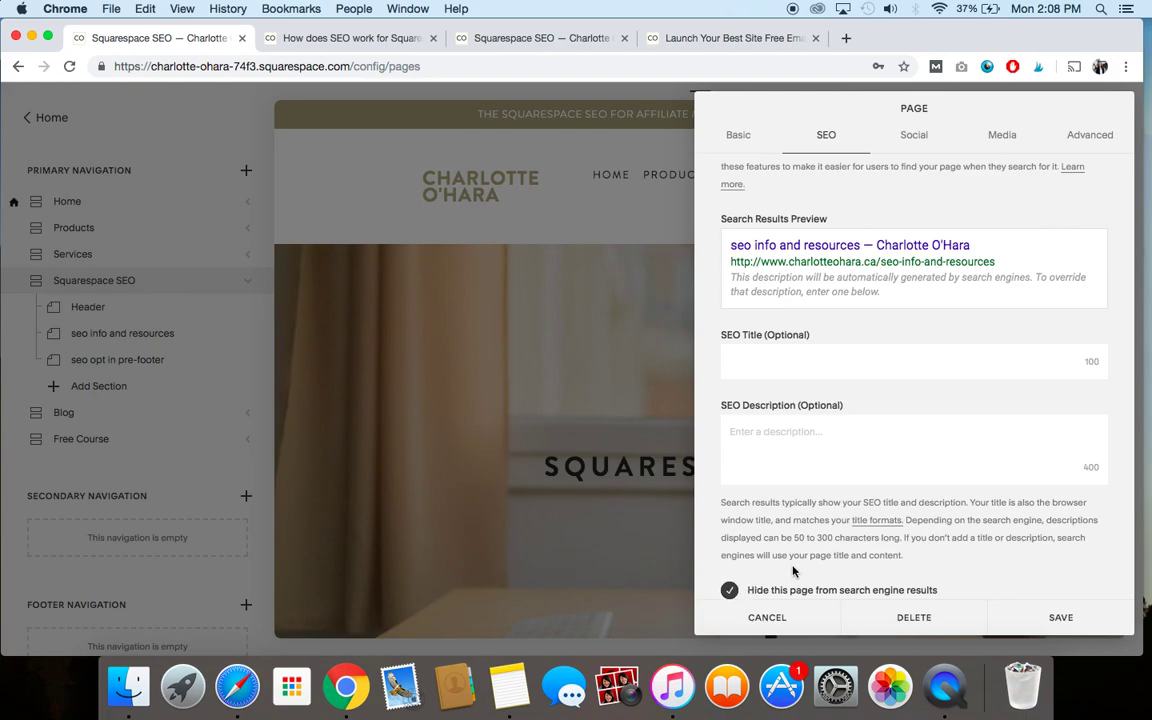
{"action": "left_click", "coordinate": [1066, 621]}
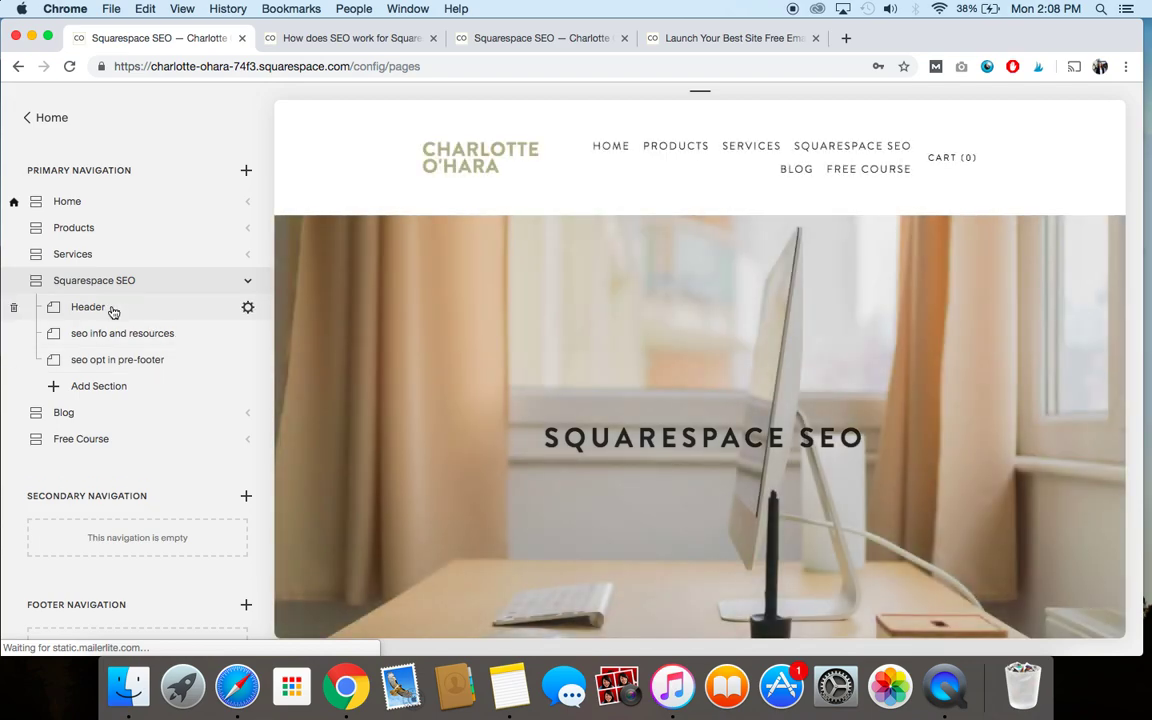
Hide the Header section of the Squarespace SEO index from search engine results and save its page settings
{"action": "left_click", "coordinate": [113, 312]}
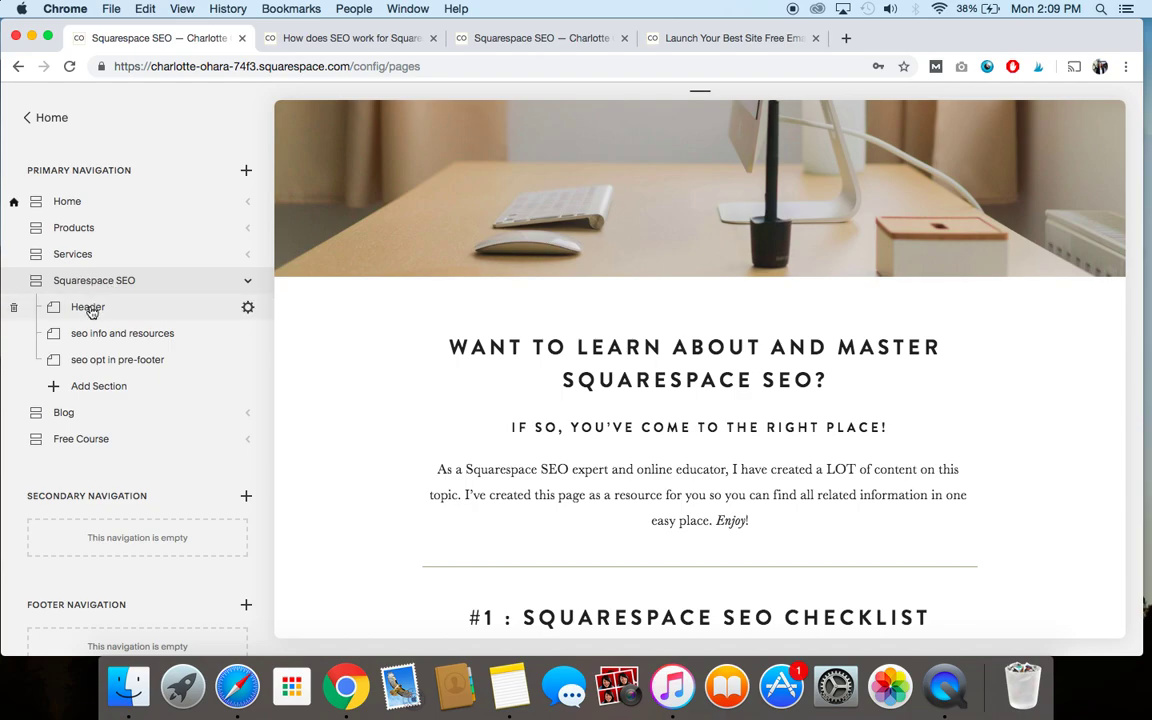
{"action": "left_click", "coordinate": [248, 310]}
{"action": "left_click", "coordinate": [824, 134]}
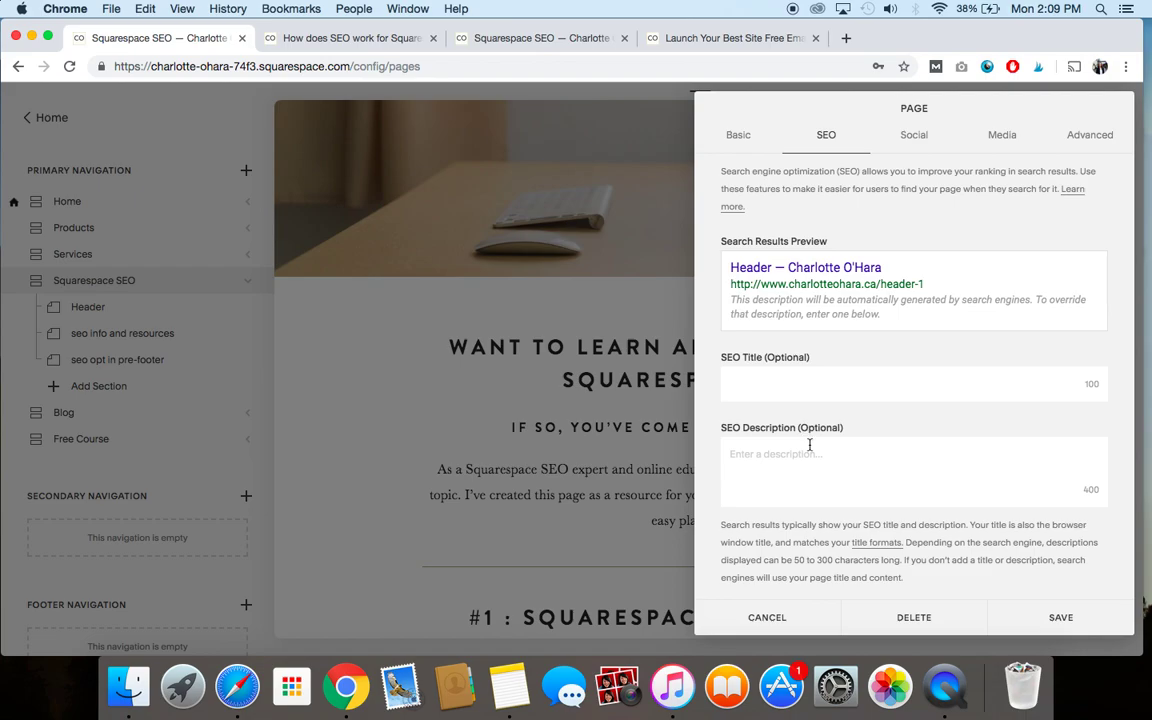
{"action": "scroll", "coordinate": [810, 444], "scroll_direction": "down", "scroll_amount": 2}
{"action": "left_click", "coordinate": [729, 590]}
{"action": "left_click", "coordinate": [1058, 618]}
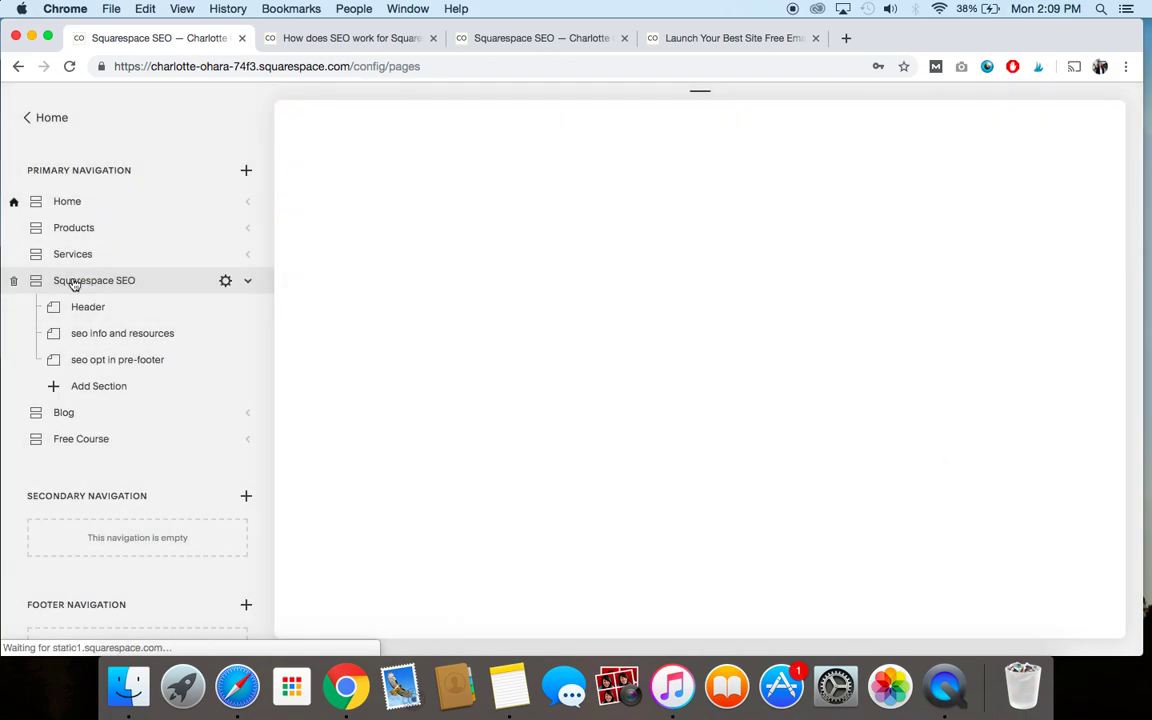
Review the Squarespace SEO index page preview down to the #1 checklist heading and back up to the header
{"action": "scroll", "coordinate": [500, 348], "scroll_direction": "up", "scroll_amount": 5}
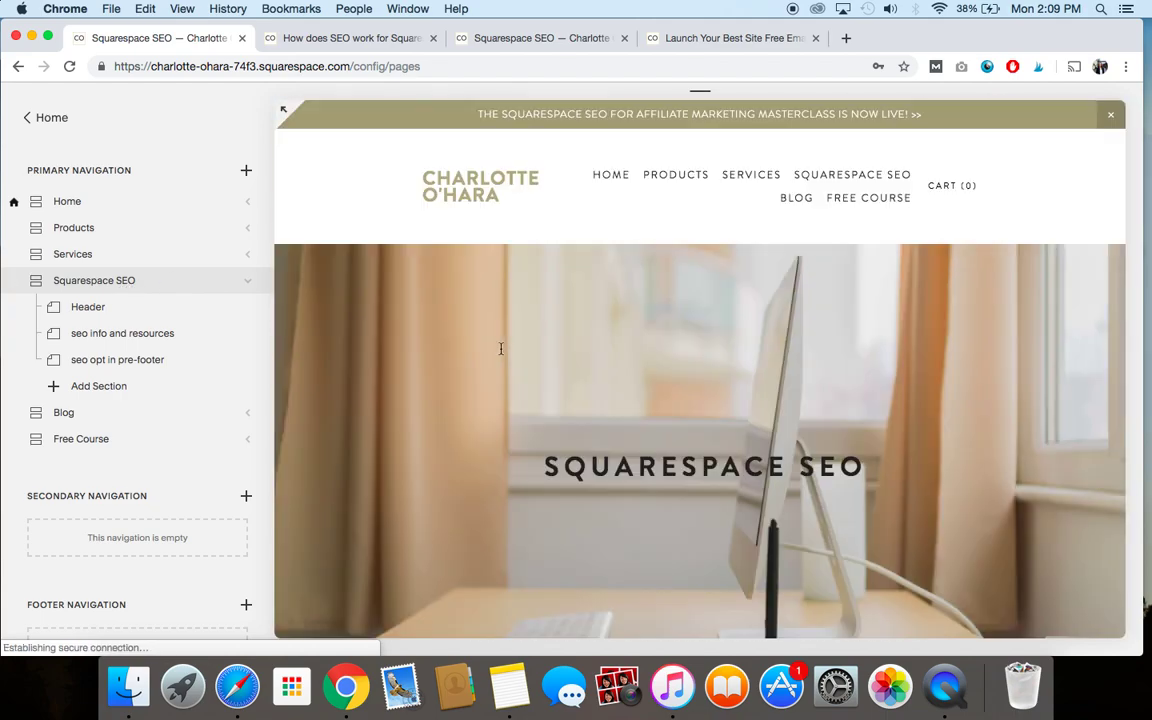
{"action": "scroll", "coordinate": [500, 348], "scroll_direction": "up", "scroll_amount": 2}
{"action": "scroll", "coordinate": [501, 352], "scroll_direction": "down", "scroll_amount": 7}
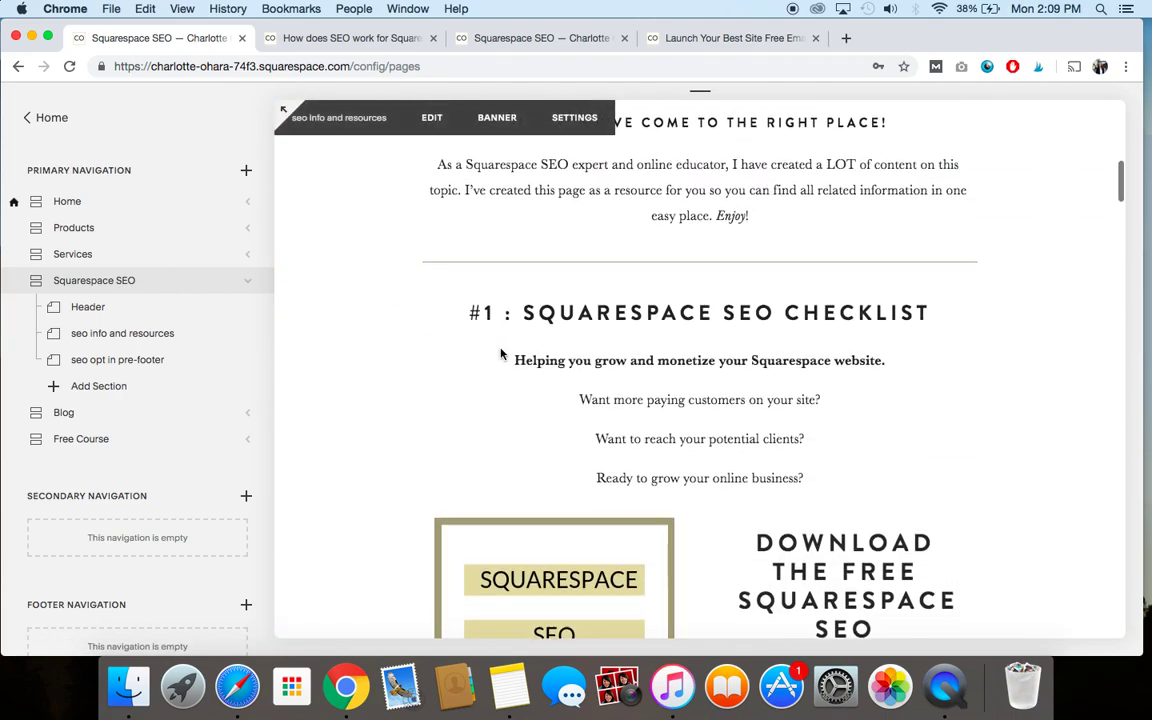
{"action": "scroll", "coordinate": [501, 352], "scroll_direction": "up", "scroll_amount": 8}
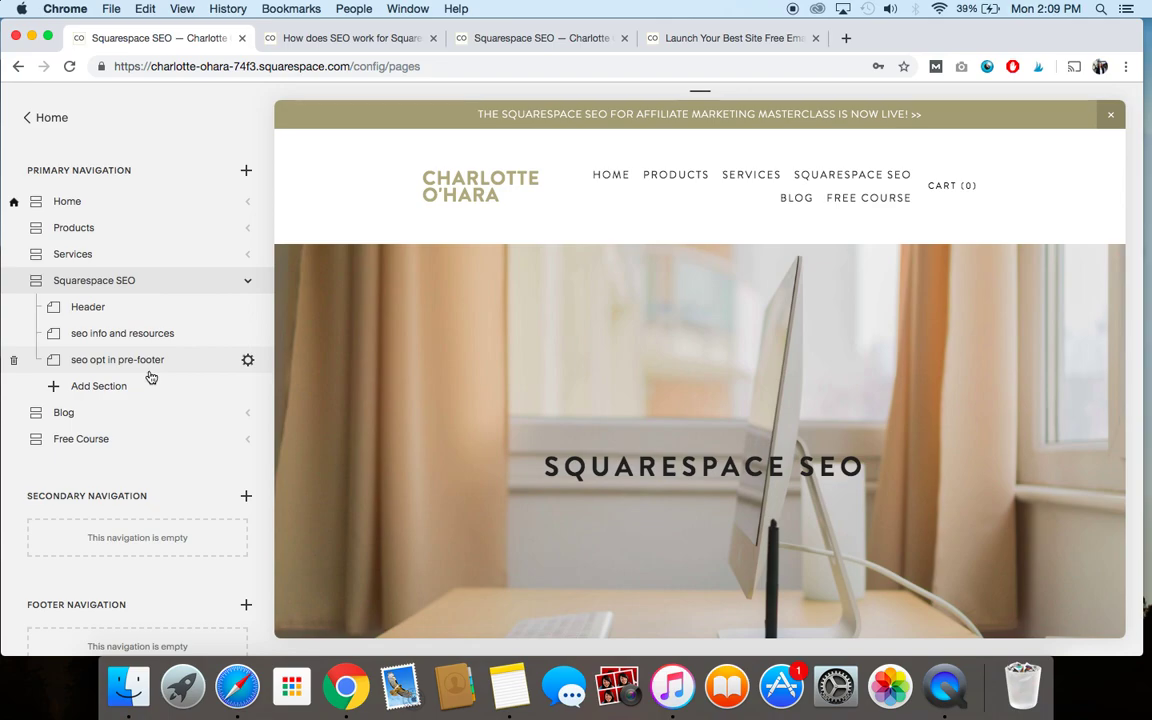
Look through the Home index page preview and expand its list of sections
{"action": "left_click", "coordinate": [108, 202]}
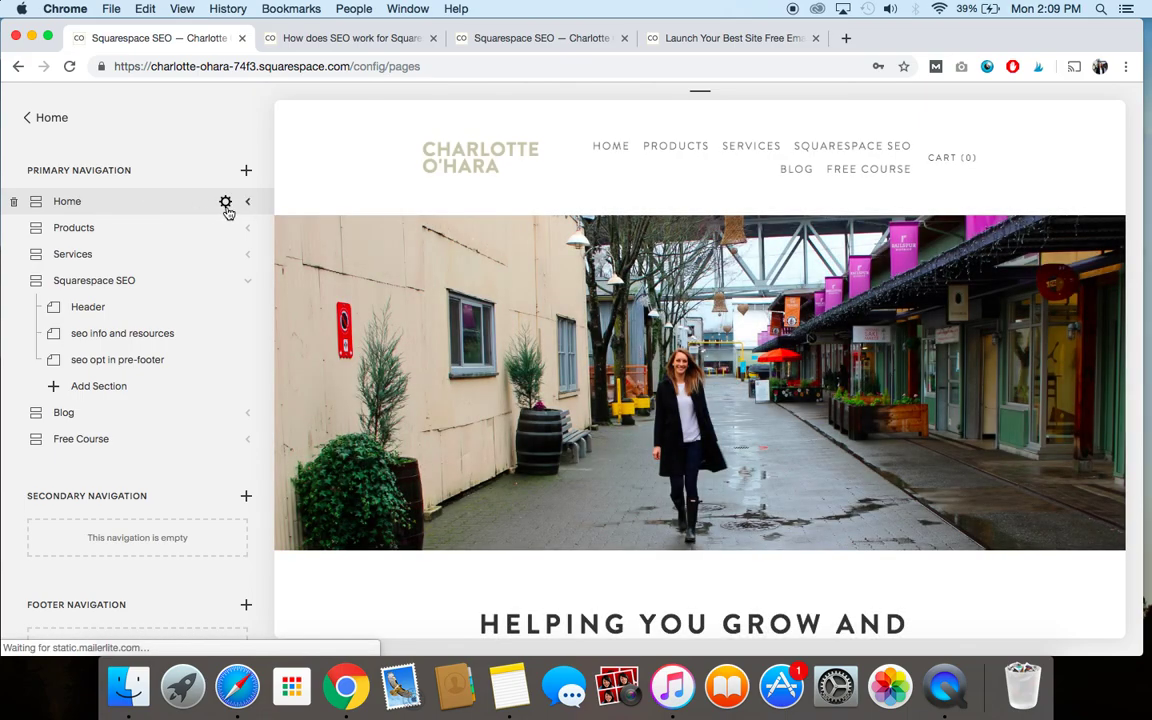
{"action": "scroll", "coordinate": [700, 360], "scroll_direction": "down", "scroll_amount": 15}
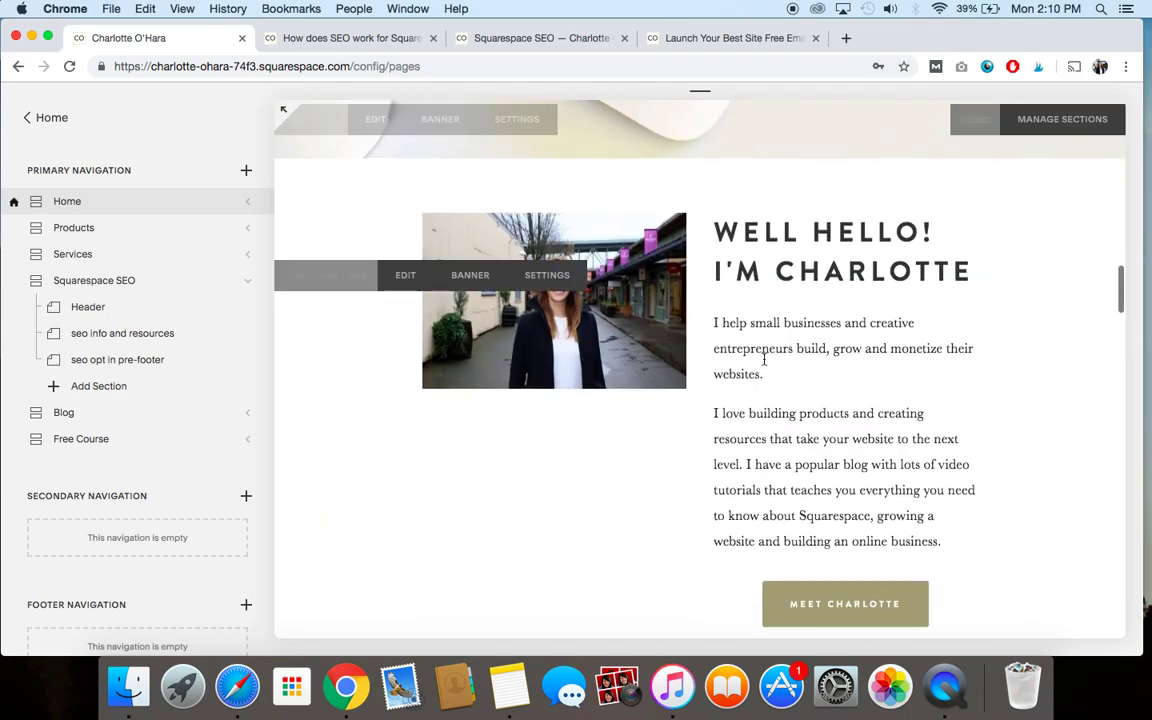
{"action": "scroll", "coordinate": [764, 360], "scroll_direction": "up", "scroll_amount": 15}
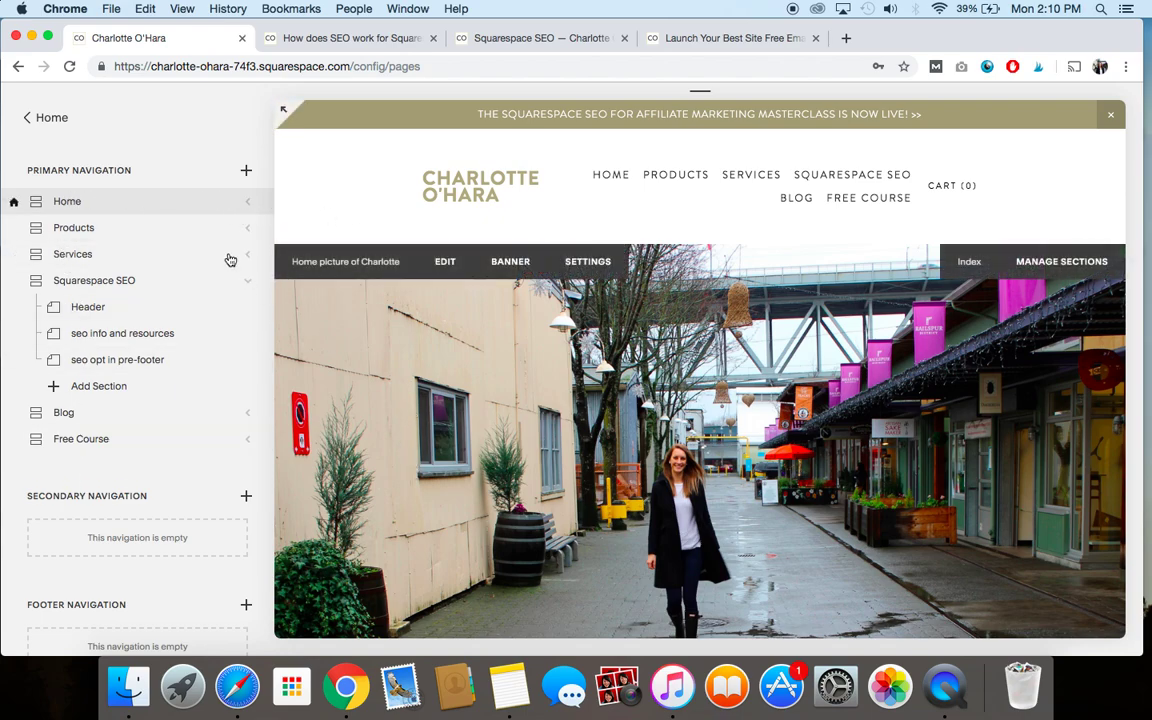
{"action": "left_click", "coordinate": [248, 203]}
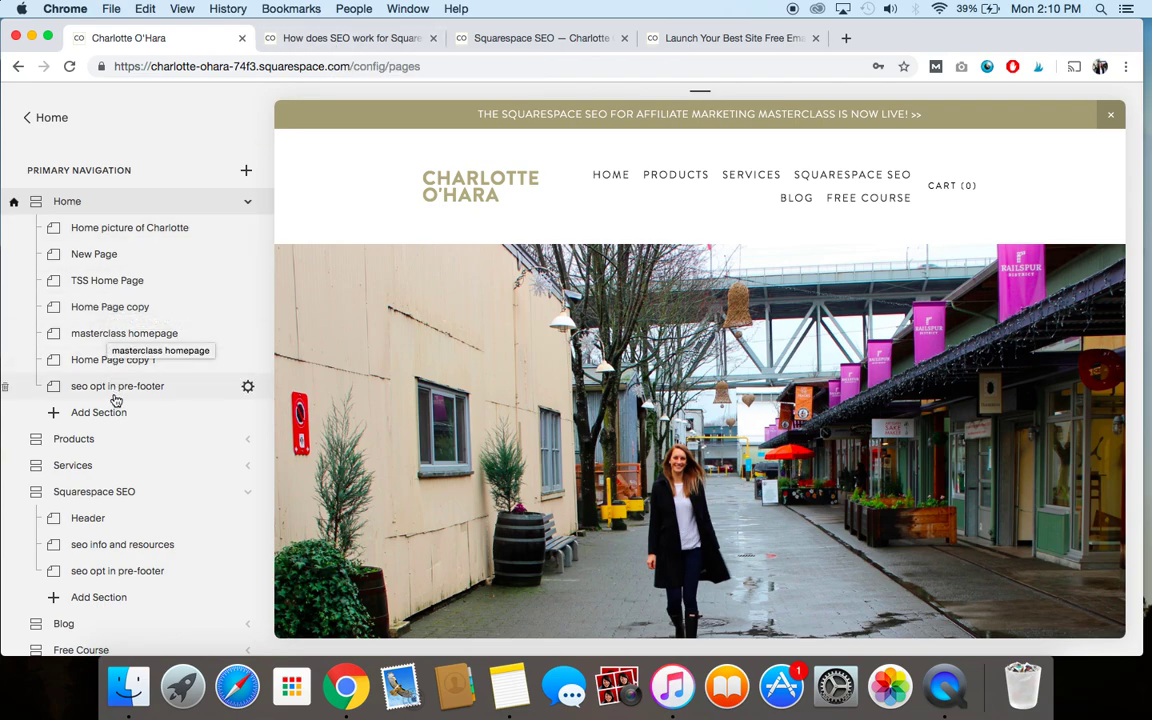
Expand the Free Course index and open the Free Course Header section's page header code injection settings
{"action": "scroll", "coordinate": [115, 400], "scroll_direction": "down", "scroll_amount": 5}
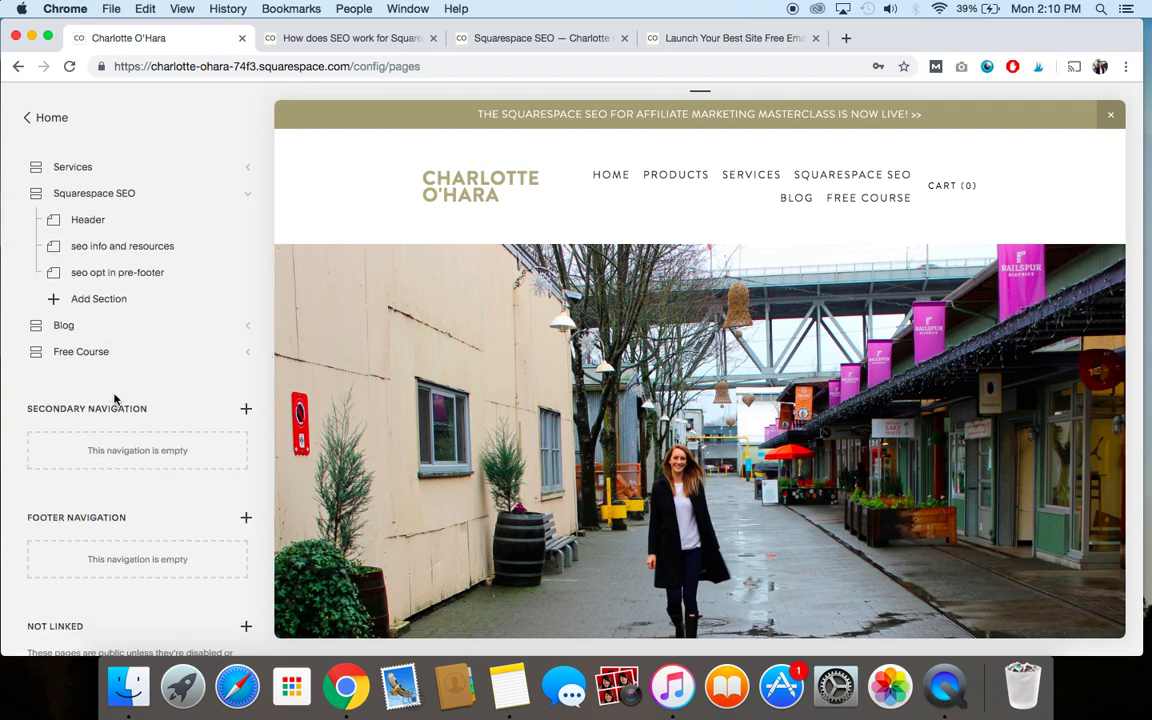
{"action": "left_click", "coordinate": [249, 354]}
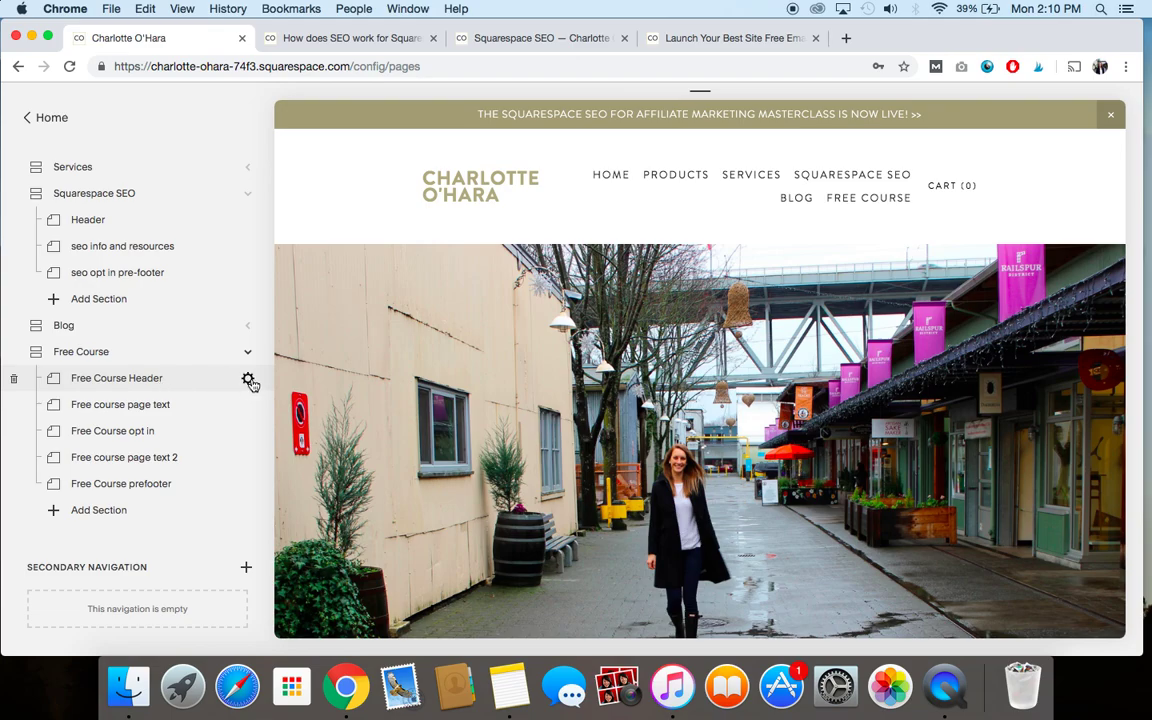
{"action": "left_click", "coordinate": [249, 381]}
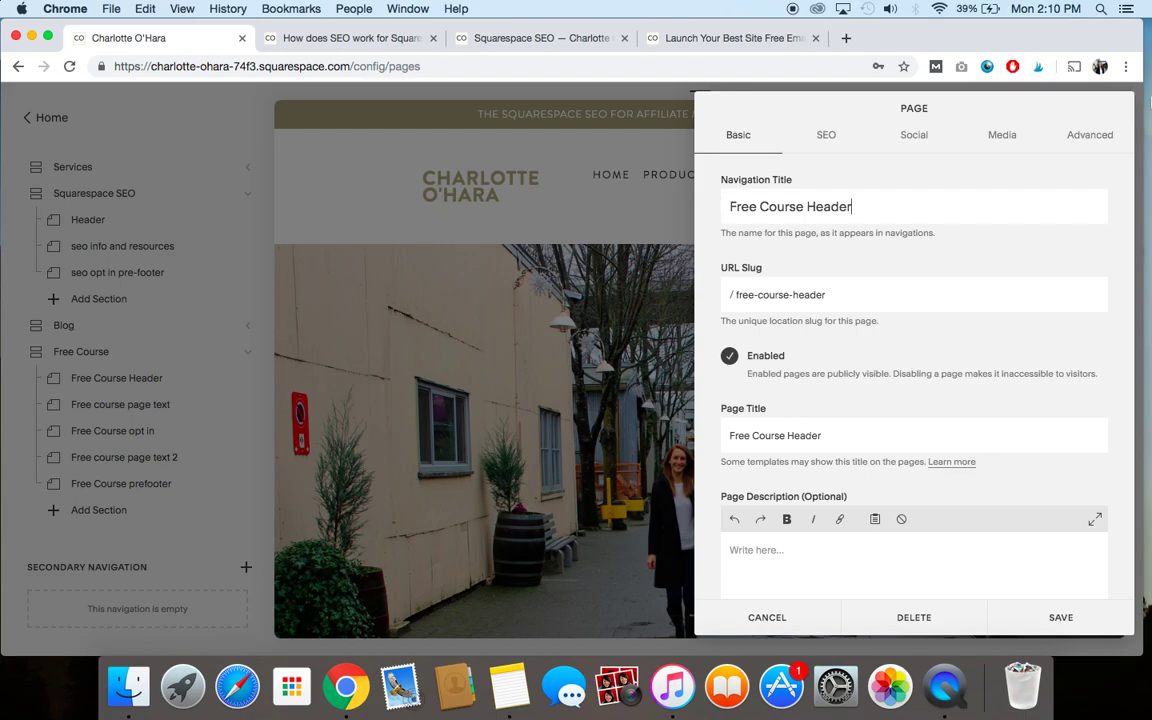
{"action": "left_click", "coordinate": [1084, 143]}
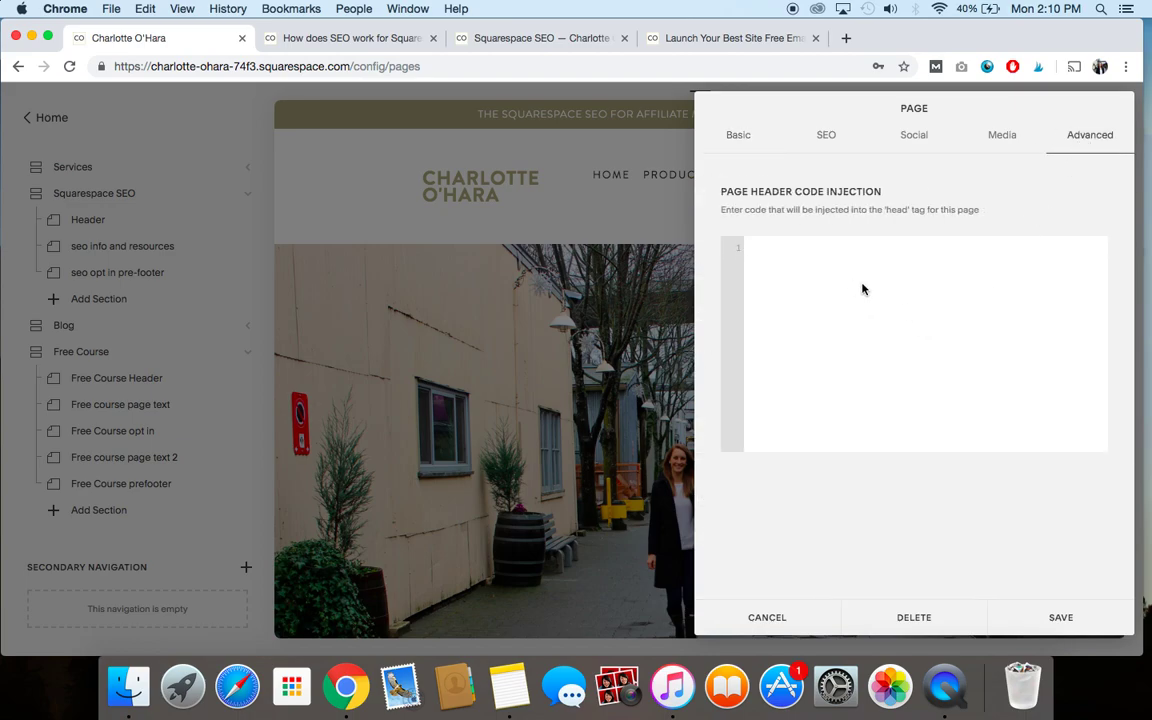
Find the noindex code injection snippet in the blog post and copy <meta name="robots" content="noindex">
{"action": "left_click", "coordinate": [316, 40]}
{"action": "scroll", "coordinate": [325, 380], "scroll_direction": "down", "scroll_amount": 10}
{"action": "scroll", "coordinate": [361, 424], "scroll_direction": "up", "scroll_amount": 4}
{"action": "scroll", "coordinate": [361, 424], "scroll_direction": "down", "scroll_amount": 15}
{"action": "scroll", "coordinate": [361, 424], "scroll_direction": "down", "scroll_amount": 2}
{"action": "left_click", "coordinate": [150, 331]}
{"action": "left_click_drag", "start_coordinate": [150, 331], "coordinate": [394, 345]}
{"action": "key", "text": "super+c"}
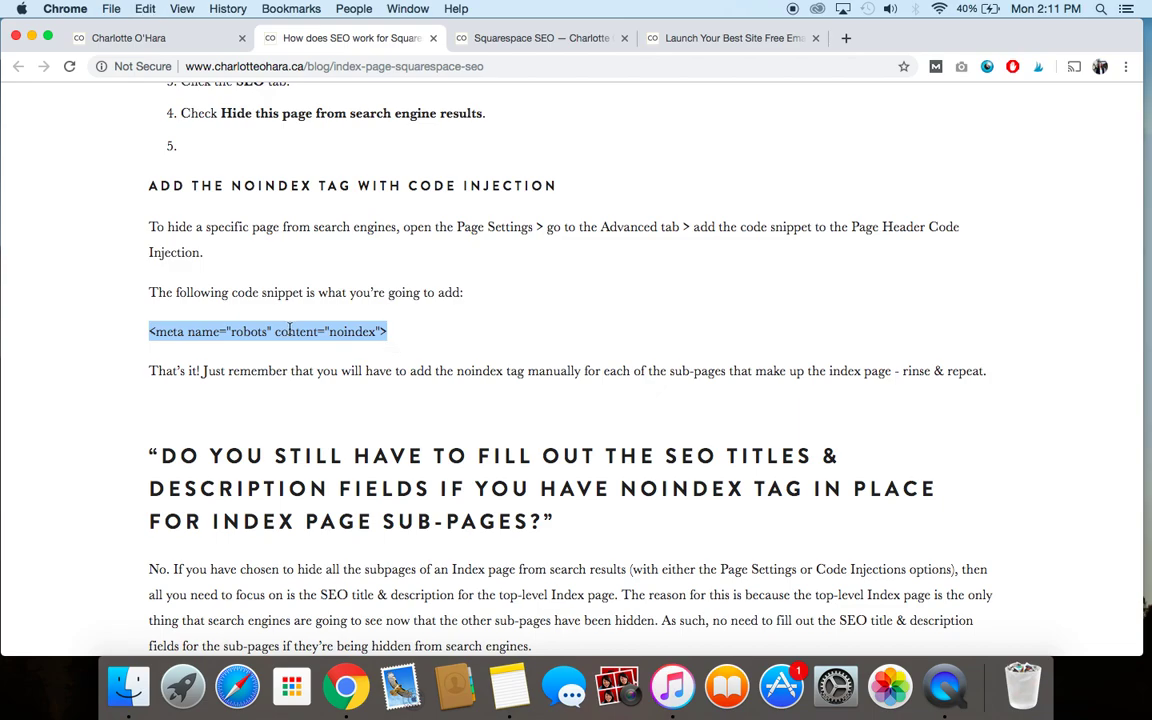
Paste <meta name="robots" content="noindex"> into the Free Course Header section's page header code injection and save
{"action": "left_click", "coordinate": [140, 40]}
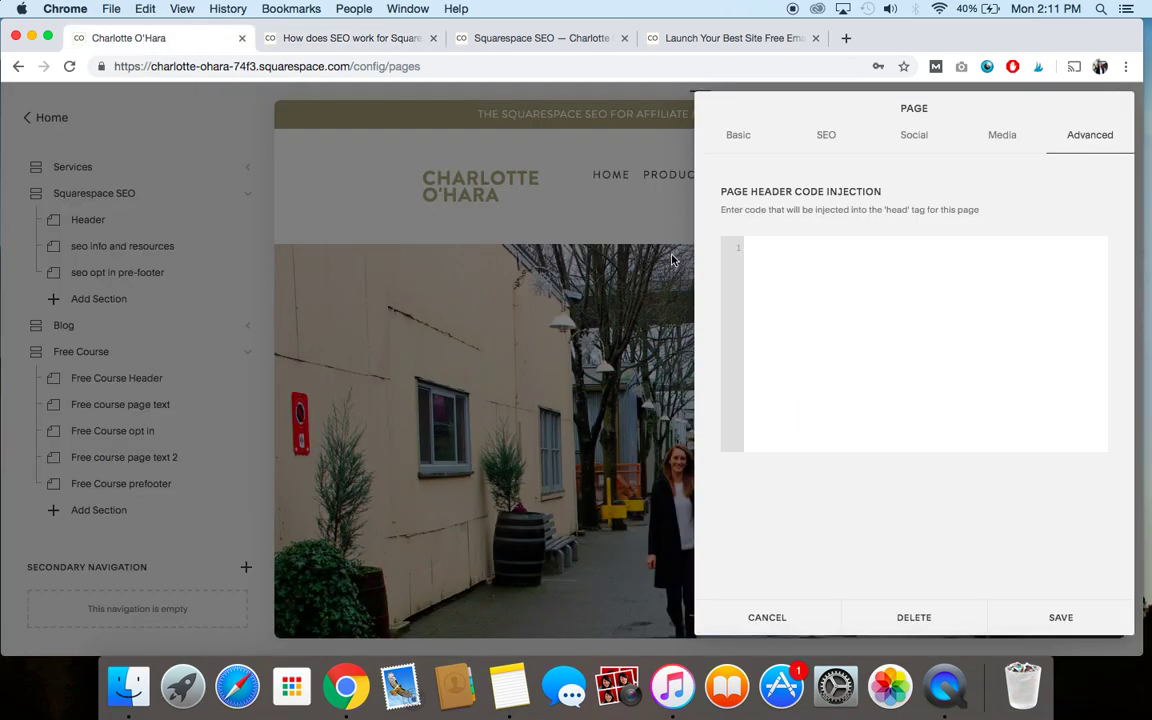
{"action": "key", "text": "super+v"}
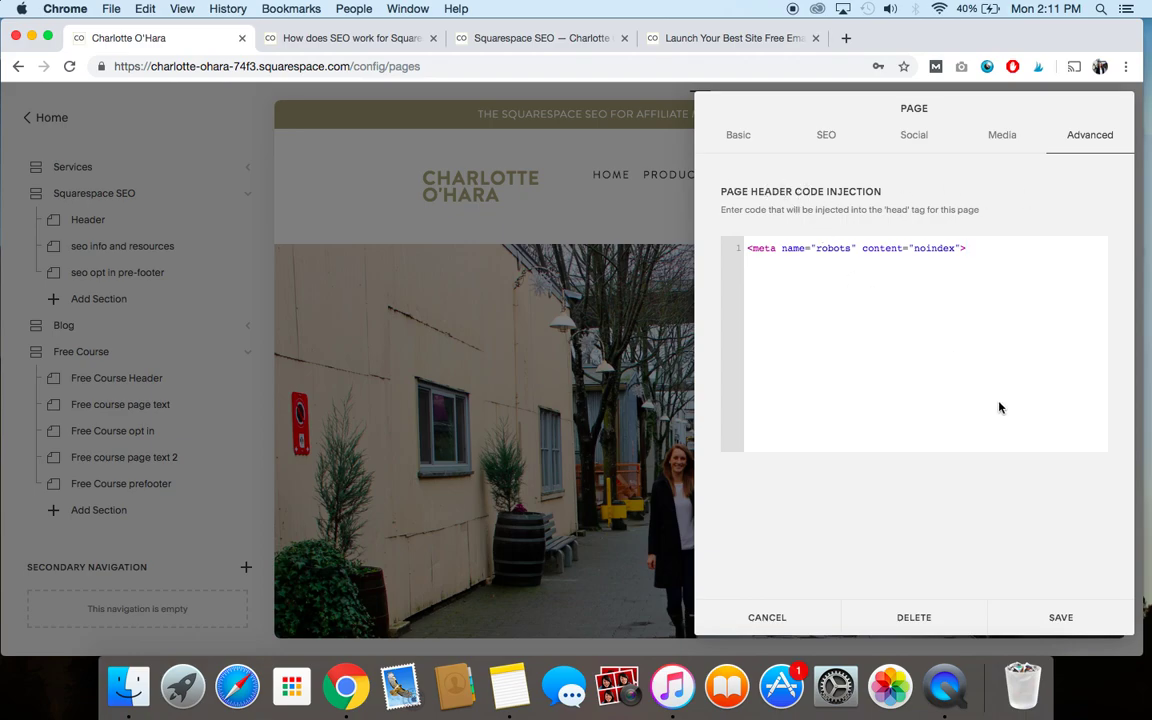
{"action": "left_click", "coordinate": [1060, 617]}
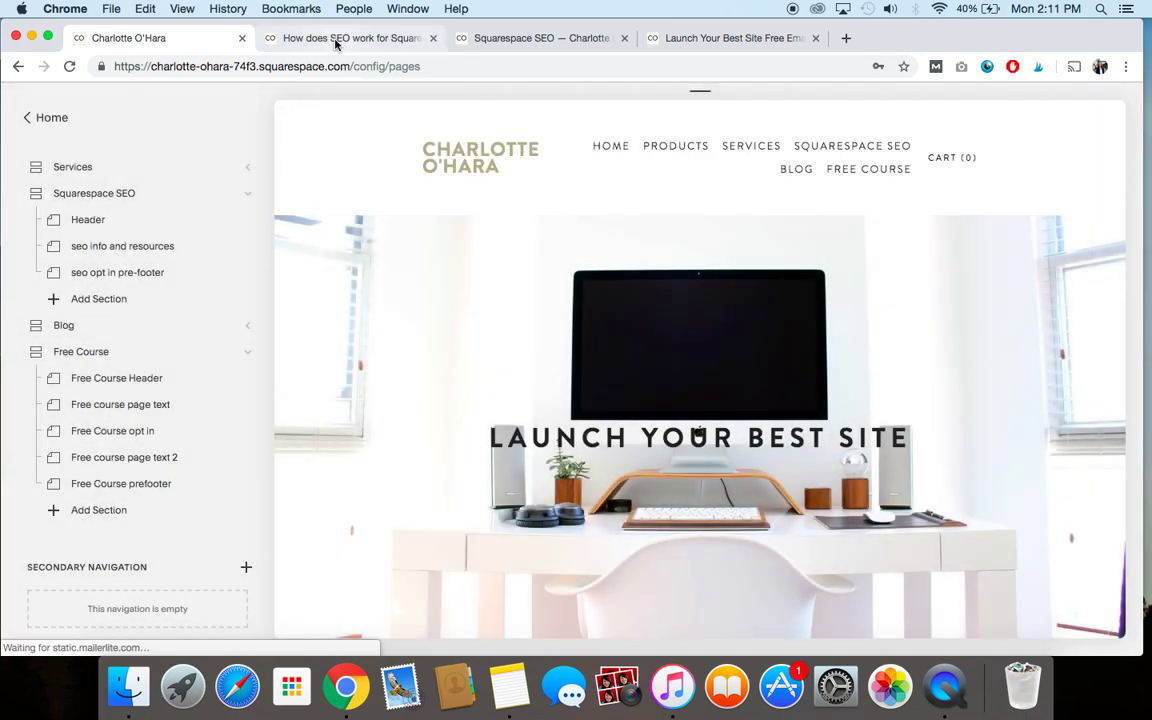
Reread the blog post's noindex code injection instructions and return to the Free Course index's section list
{"action": "left_click", "coordinate": [337, 43]}
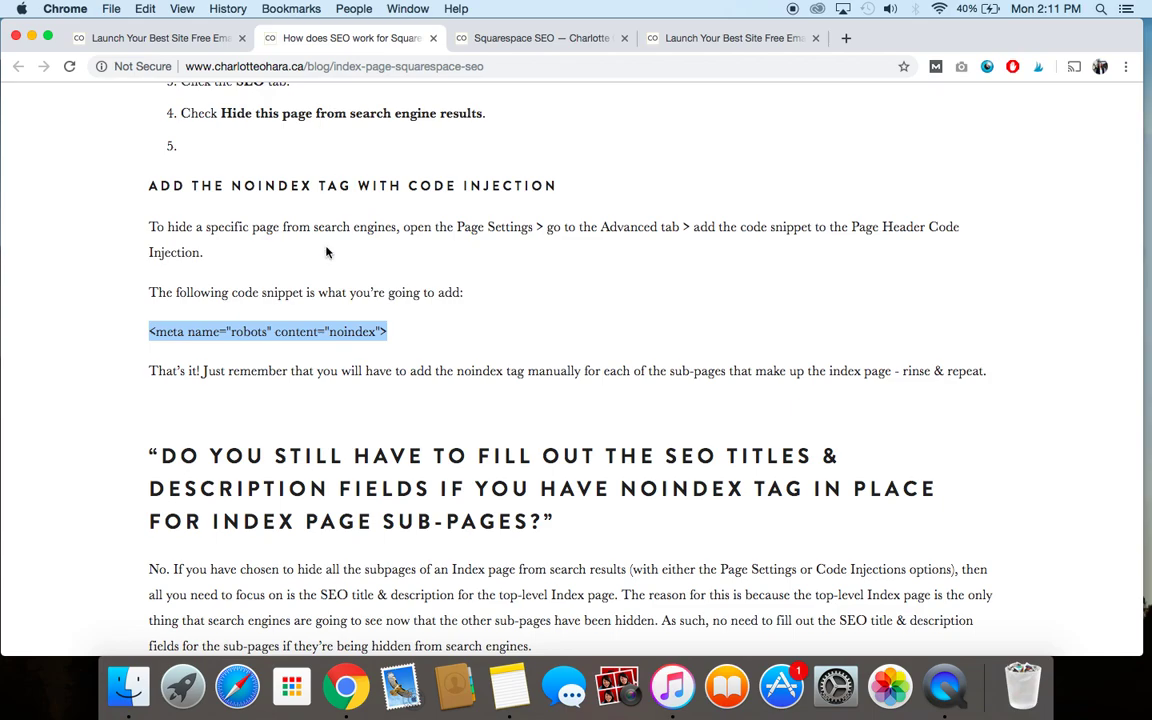
{"action": "left_click", "coordinate": [167, 38]}
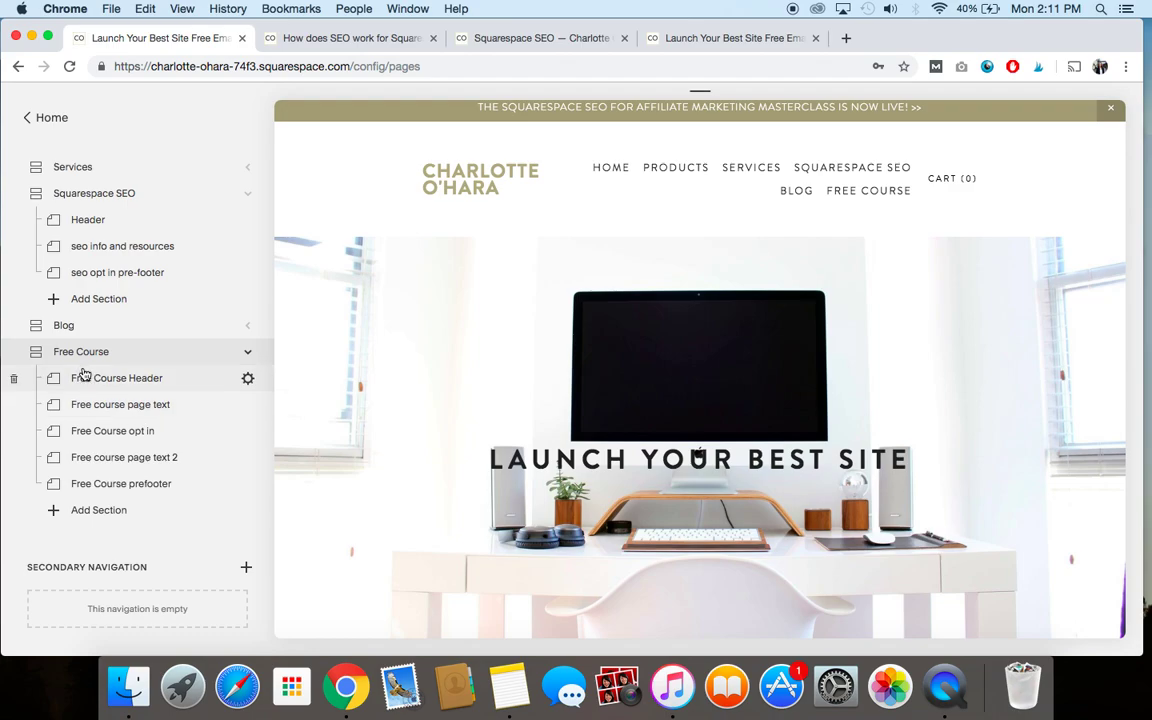
{"action": "scroll", "coordinate": [84, 374], "scroll_direction": "down", "scroll_amount": 1}
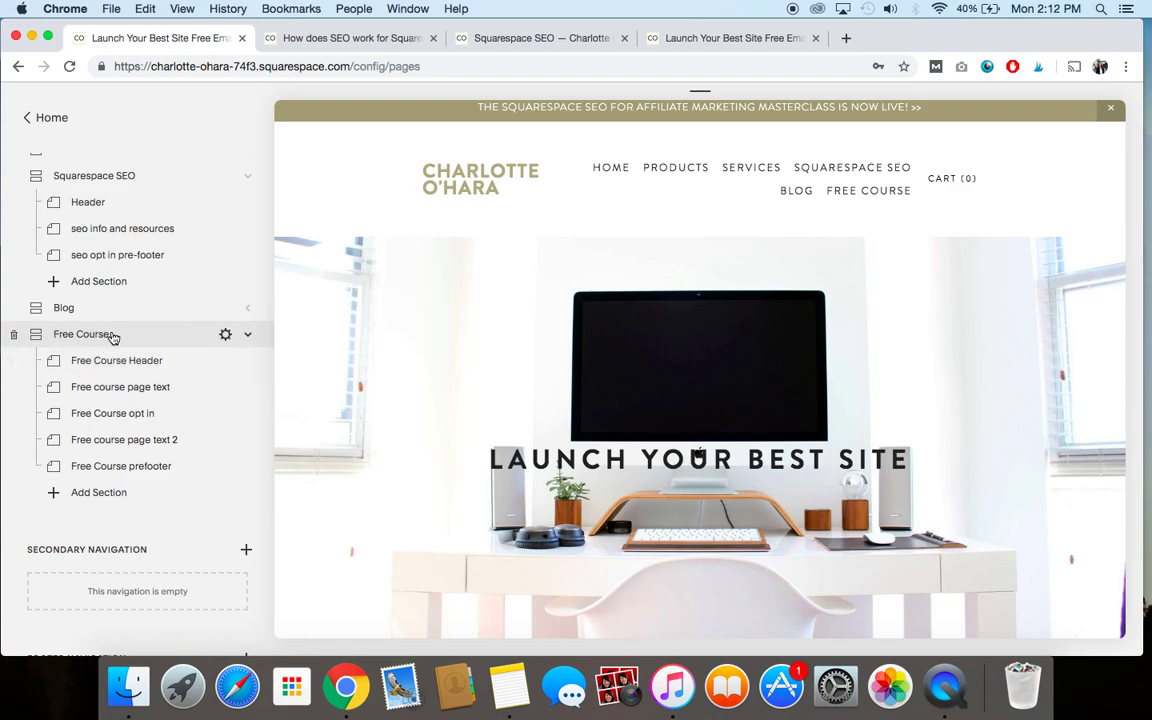
Check the Free Course Header section's code injection and its SEO title and description fields without saving
{"action": "left_click", "coordinate": [100, 338]}
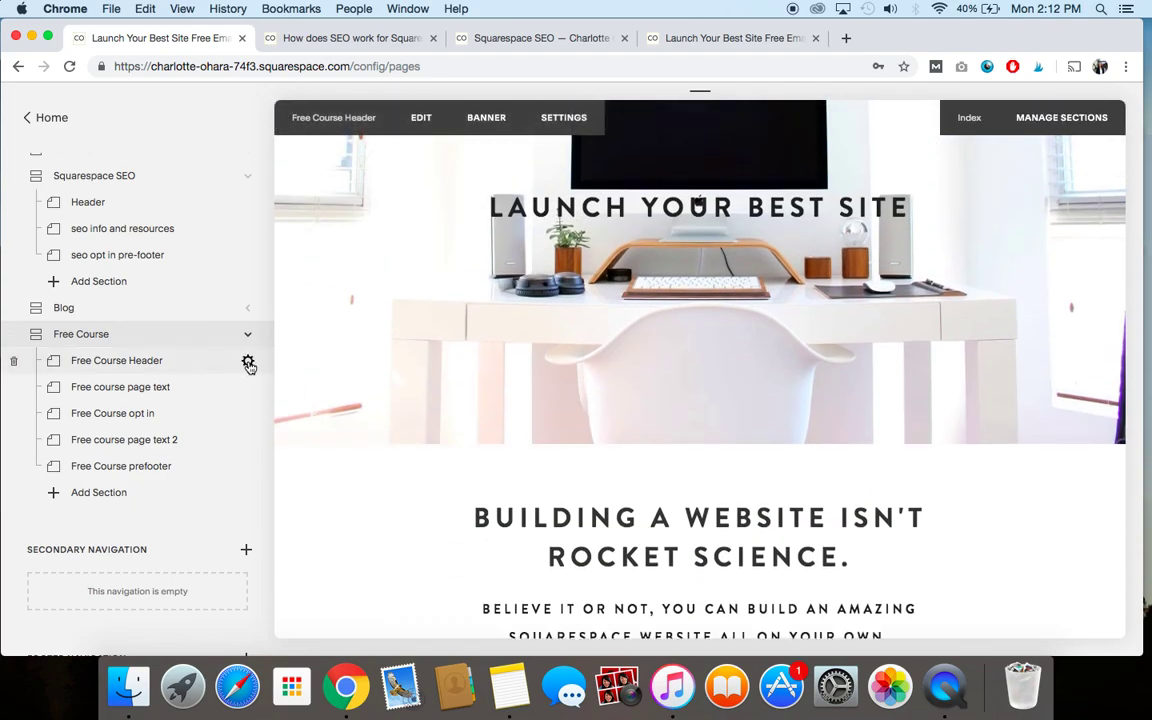
{"action": "left_click", "coordinate": [248, 362]}
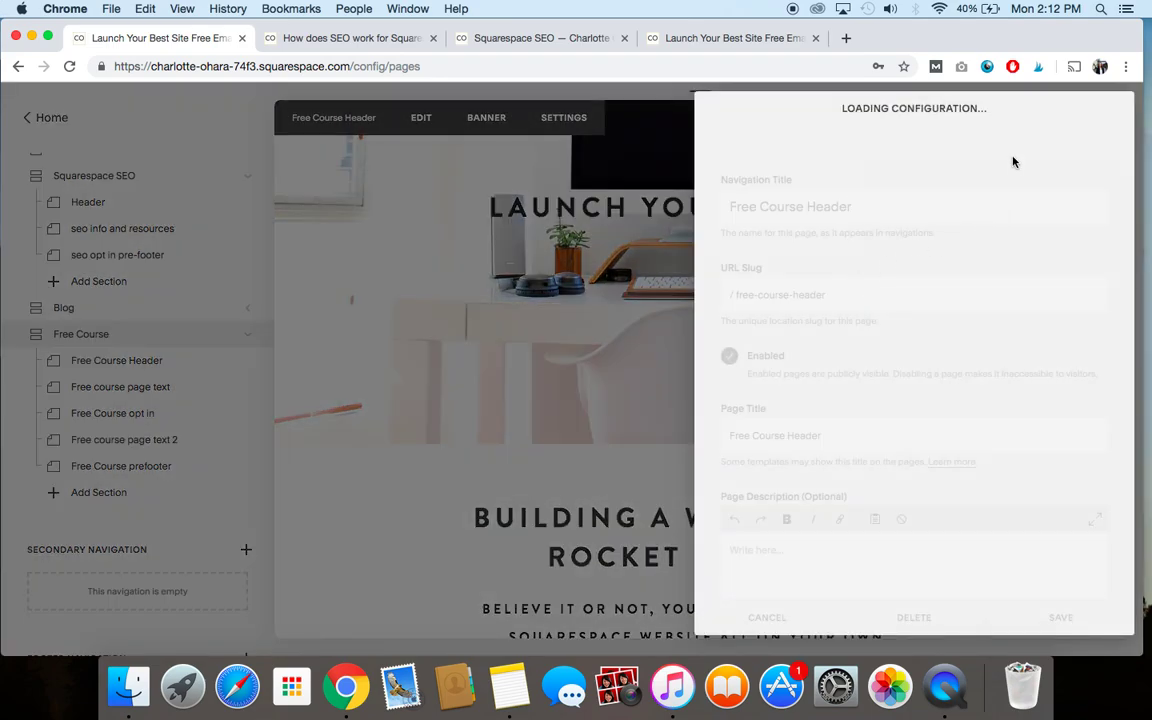
{"action": "left_click", "coordinate": [1072, 147]}
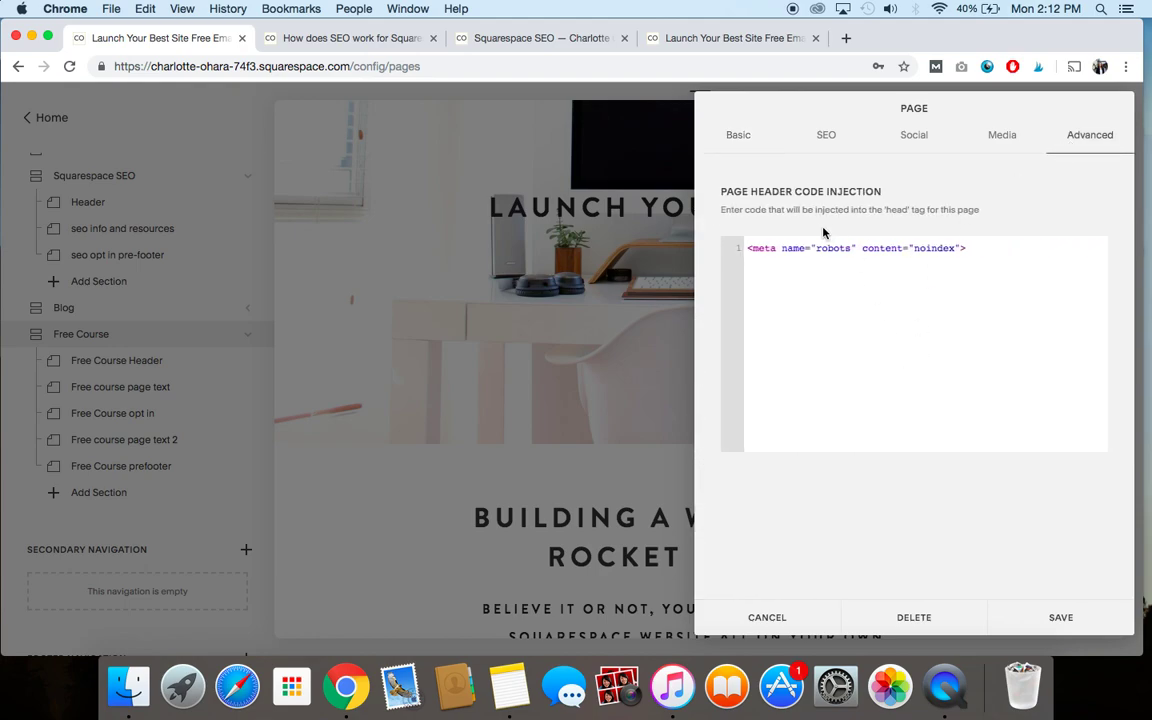
{"action": "left_click", "coordinate": [826, 135]}
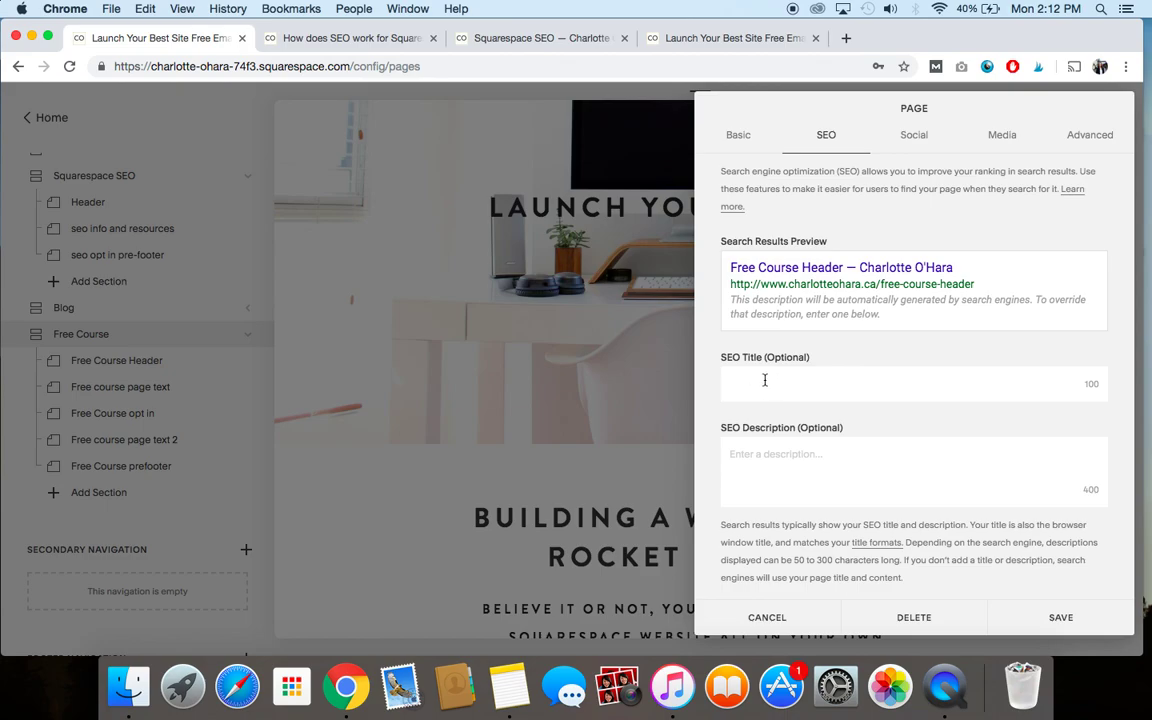
{"action": "left_click", "coordinate": [753, 456]}
{"action": "left_click", "coordinate": [1082, 137]}
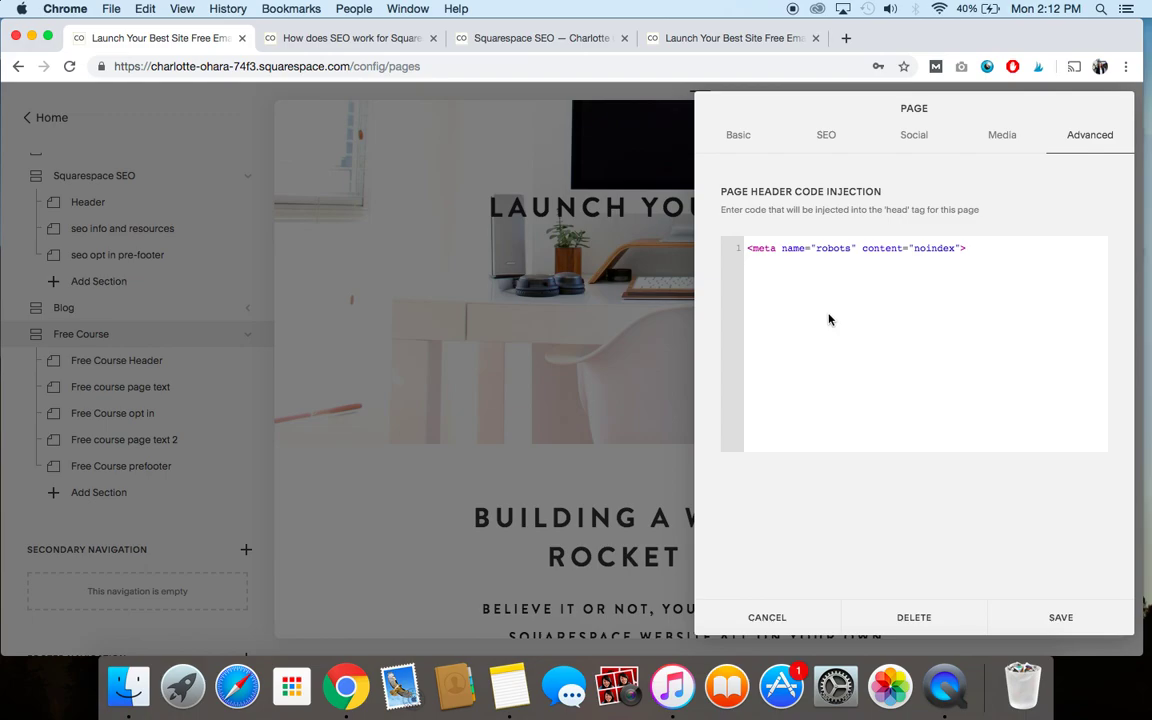
{"action": "left_click", "coordinate": [766, 617]}
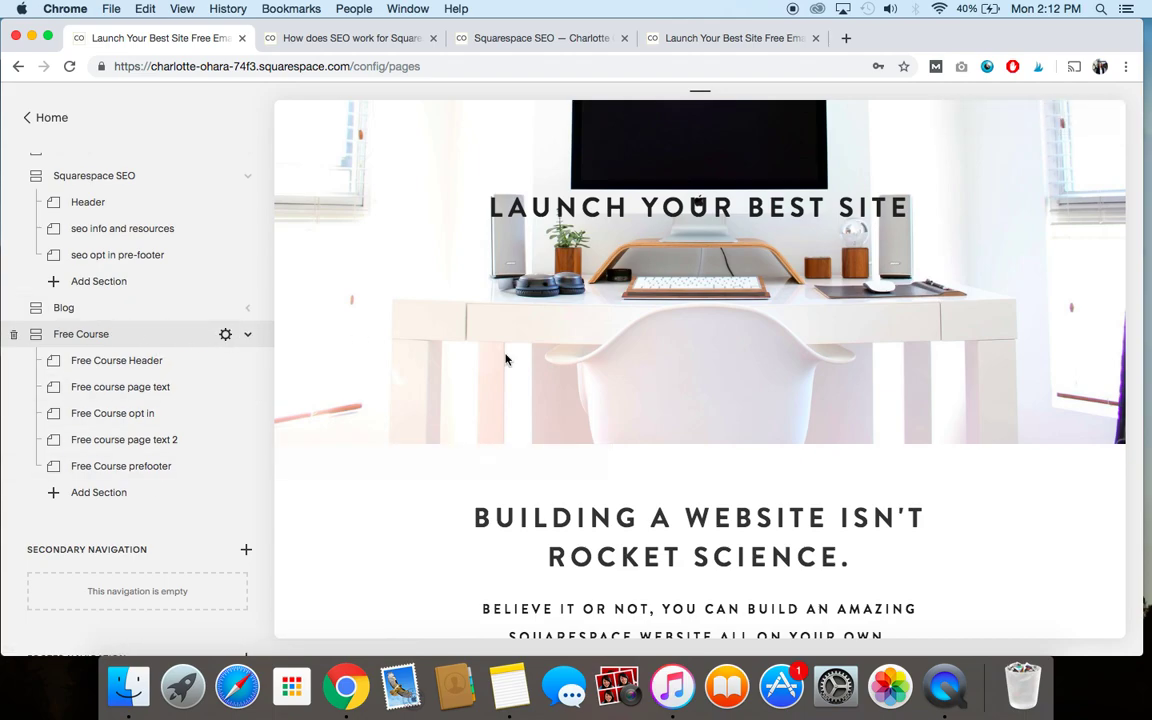
Check the top-level Free Course index's URL slug, SEO title and SEO description without saving
{"action": "left_click", "coordinate": [225, 334]}
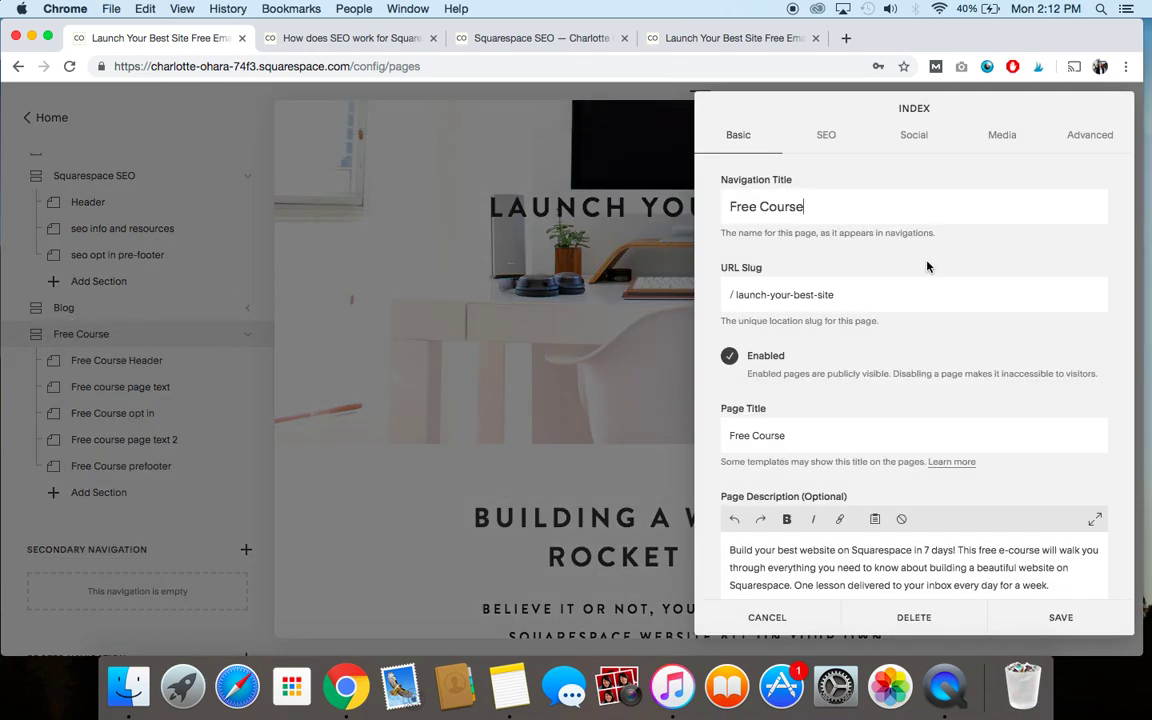
{"action": "left_click", "coordinate": [826, 137]}
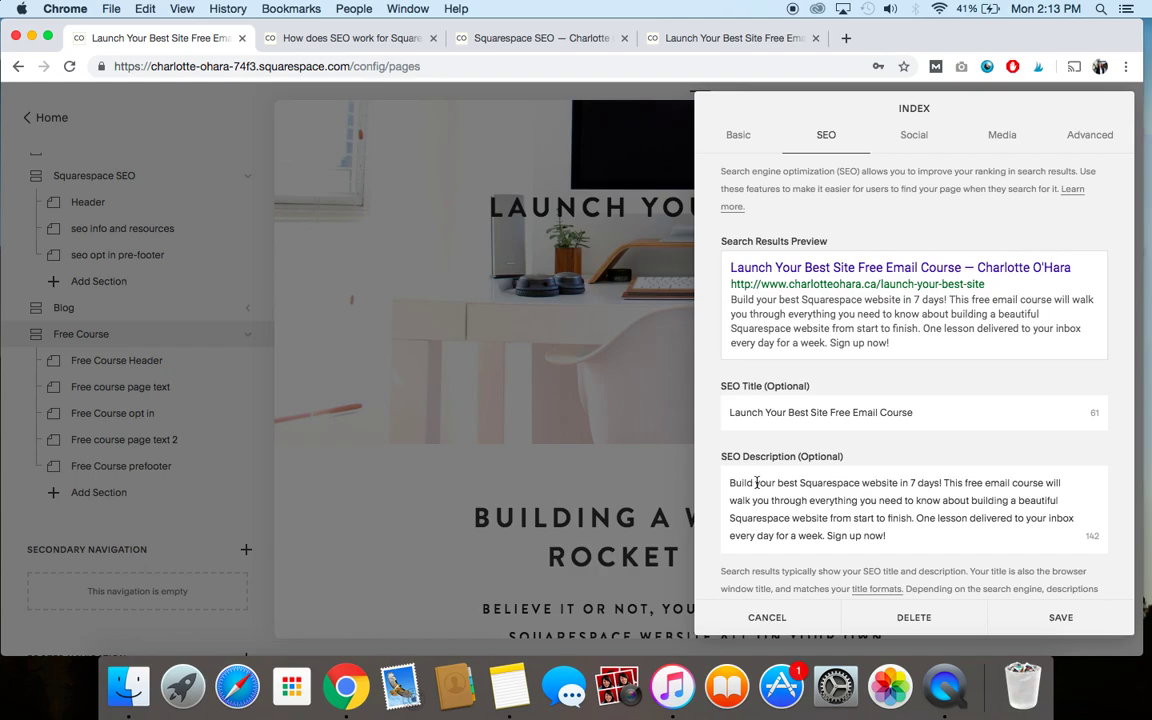
{"action": "left_click", "coordinate": [790, 618]}
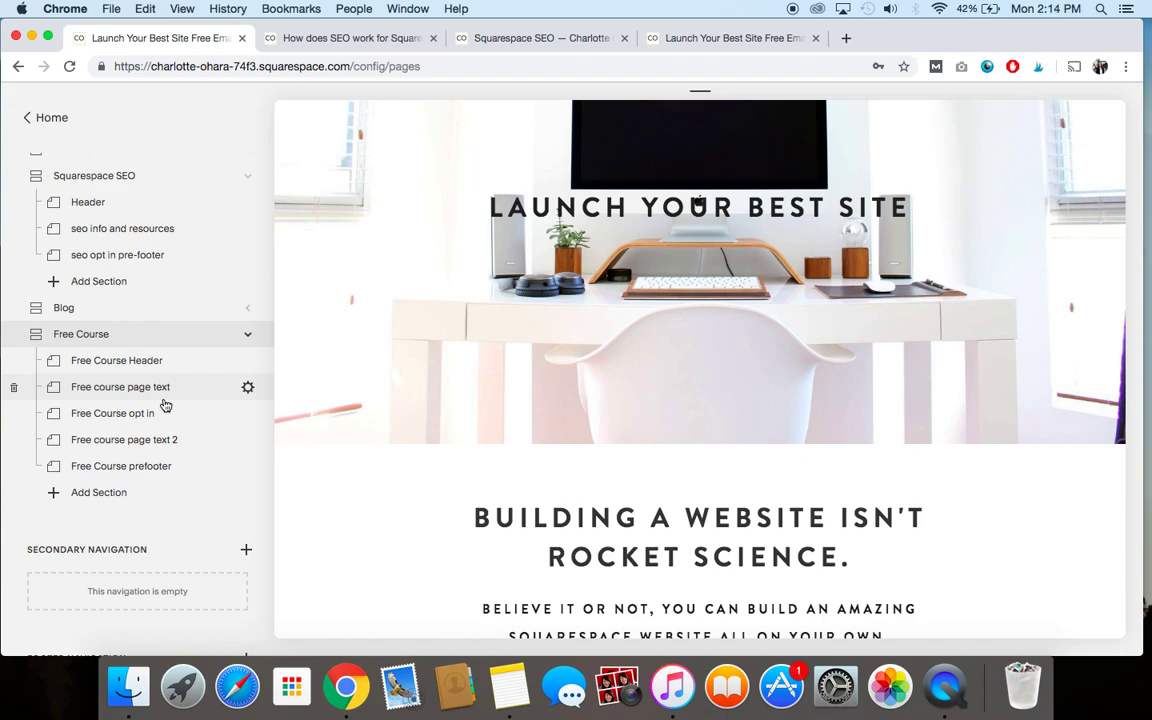
Read the blog post's advice on sub-page SEO fields and requesting a reindex, and view the live Squarespace SEO page
{"action": "left_click", "coordinate": [336, 38]}
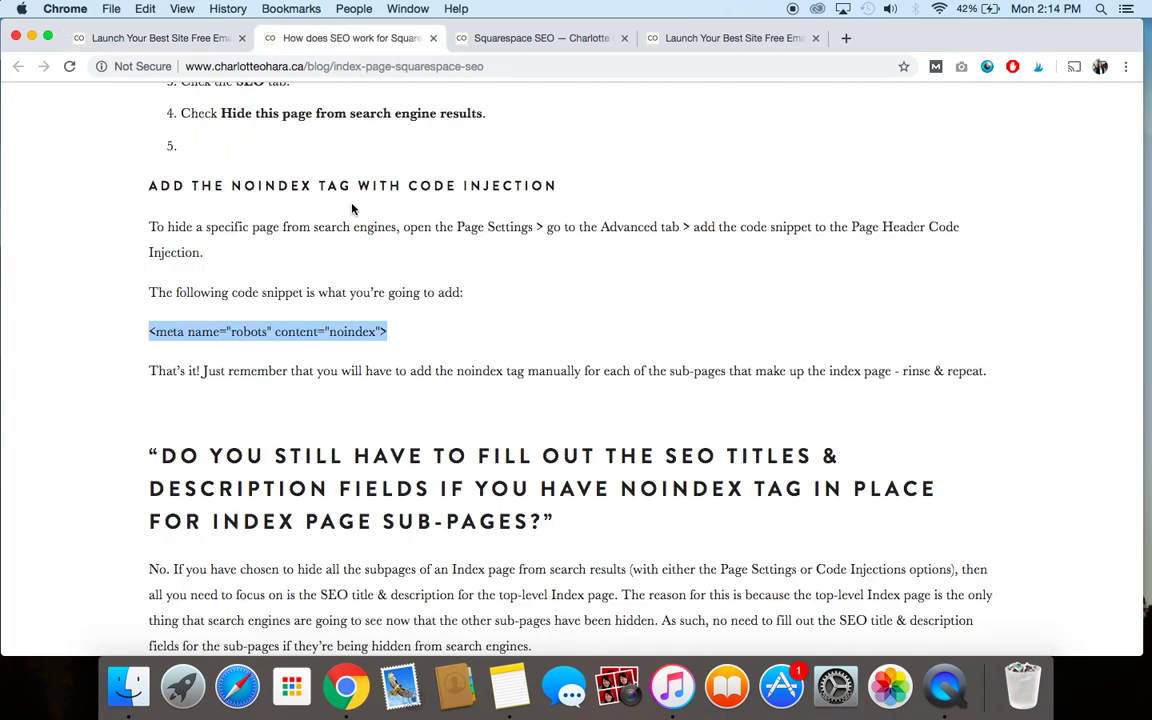
{"action": "scroll", "coordinate": [331, 404], "scroll_direction": "down", "scroll_amount": 5}
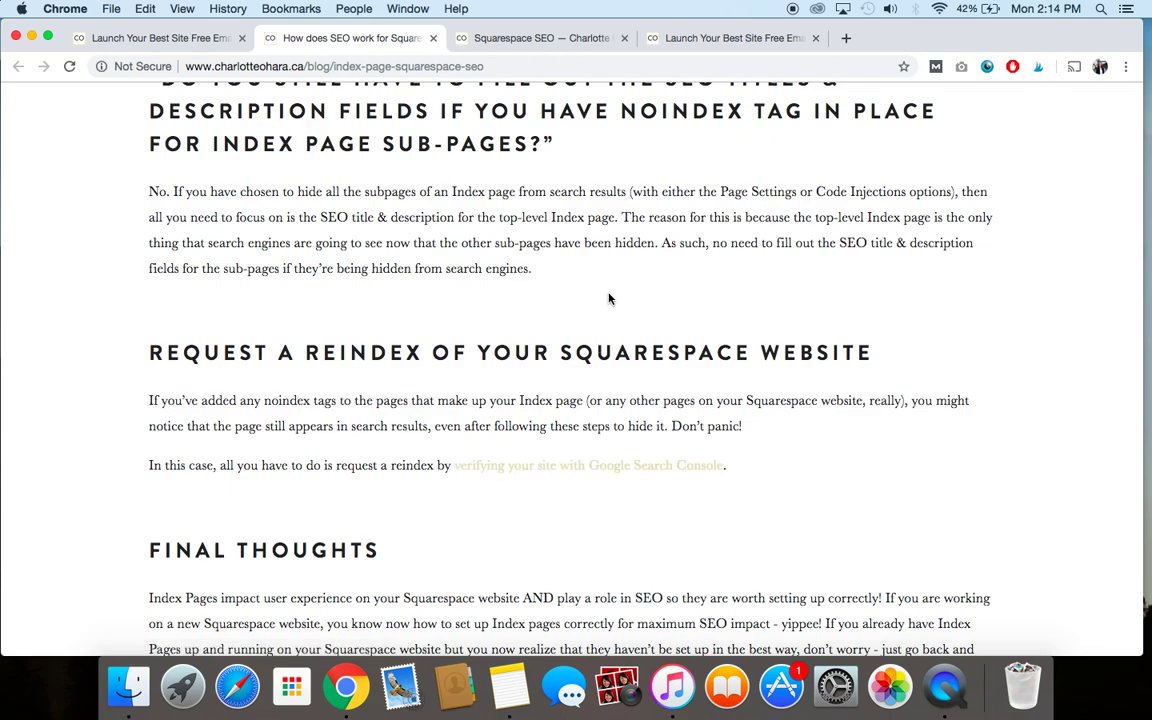
{"action": "left_click", "coordinate": [505, 42]}
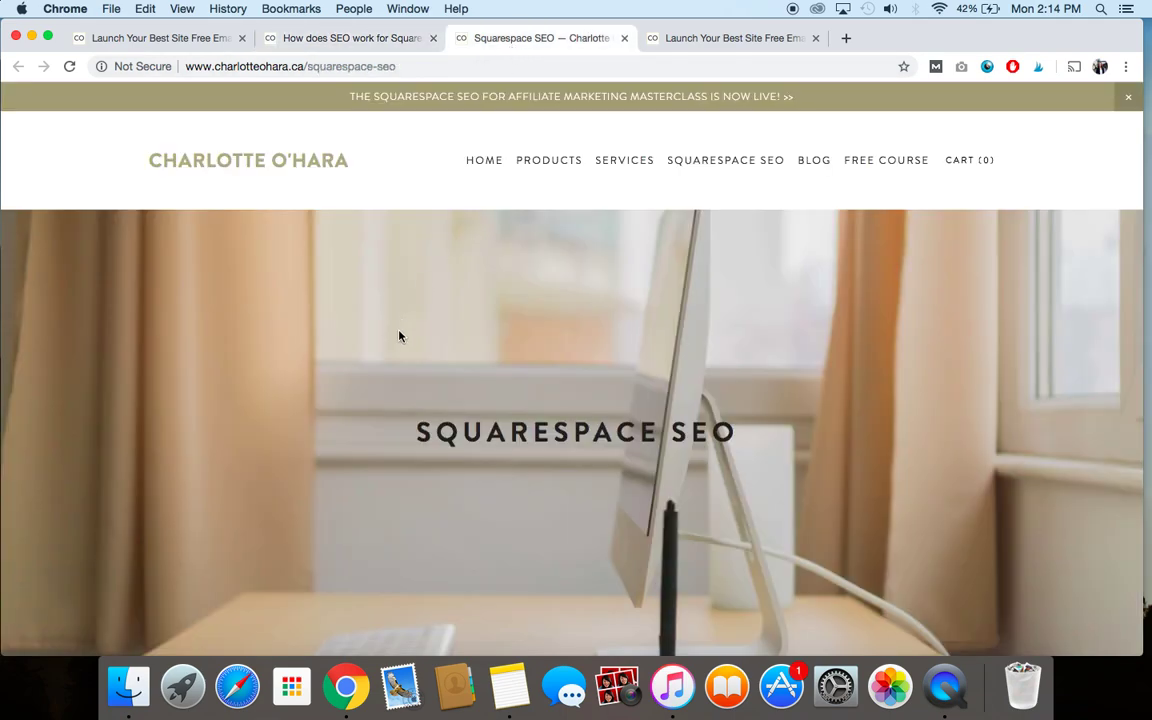
{"action": "scroll", "coordinate": [399, 336], "scroll_direction": "down", "scroll_amount": 1}
{"action": "scroll", "coordinate": [399, 336], "scroll_direction": "down", "scroll_amount": 2}
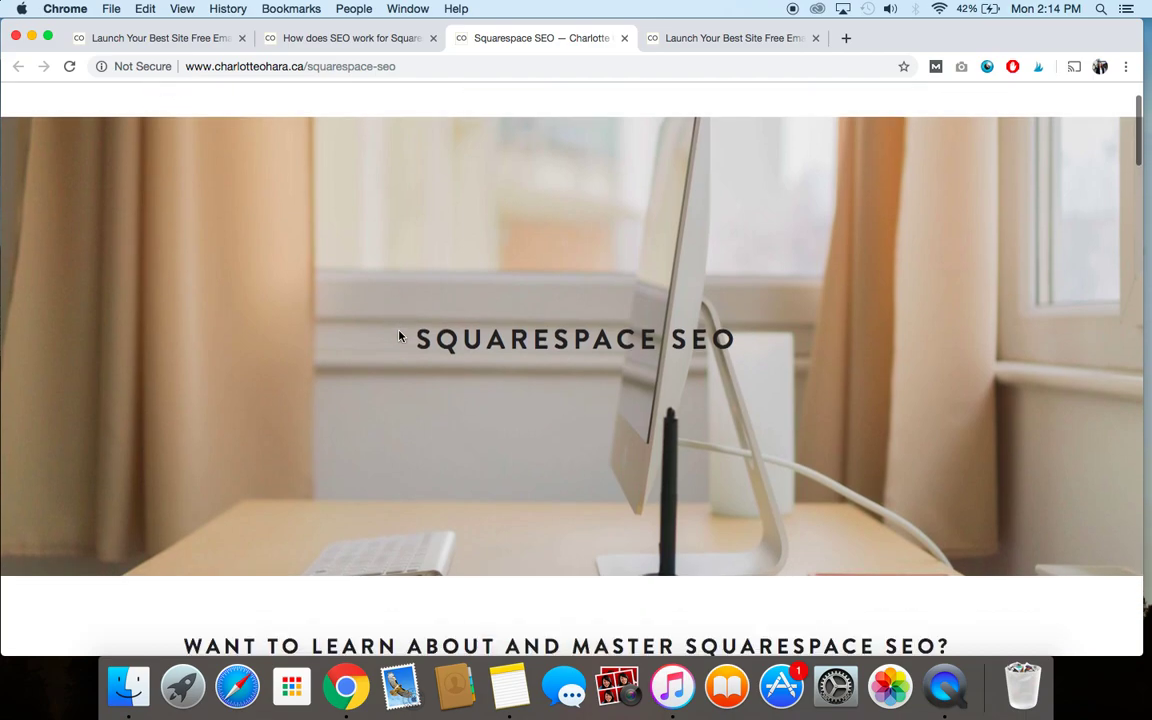
{"action": "scroll", "coordinate": [399, 336], "scroll_direction": "down", "scroll_amount": 2}
{"action": "scroll", "coordinate": [399, 334], "scroll_direction": "up", "scroll_amount": 4}
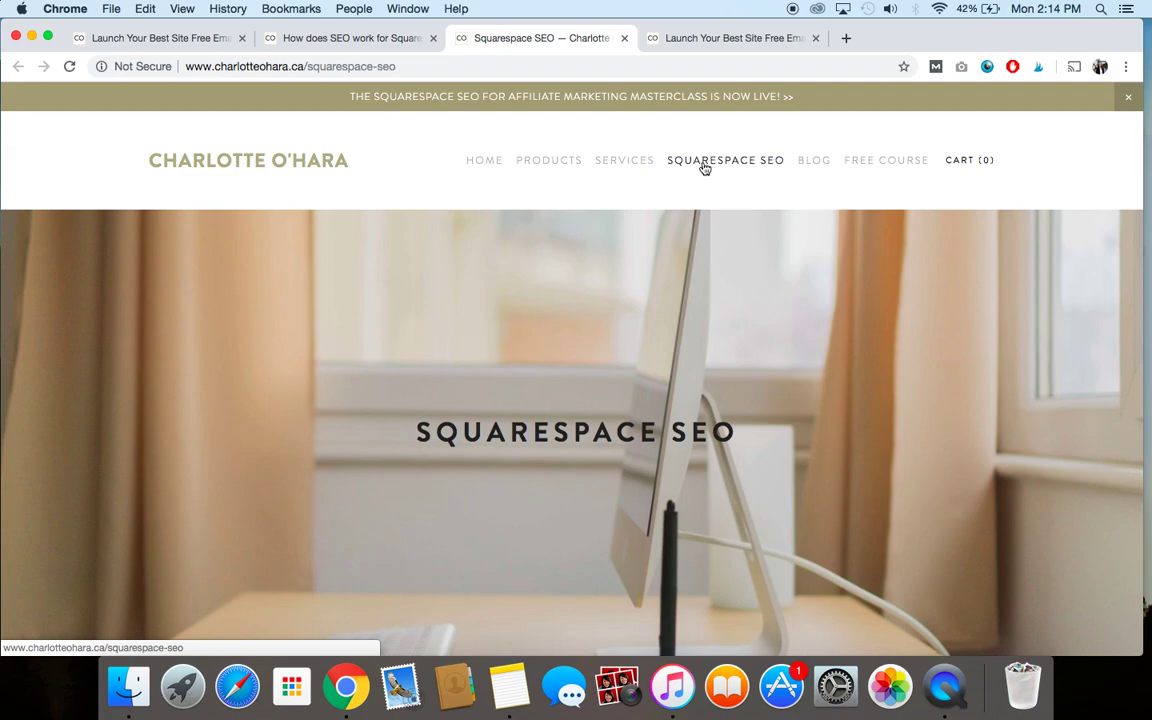
Review the live Squarespace SEO page's checklist, blog posts, trainings and audit and consulting session sections, and return to its header
{"action": "scroll", "coordinate": [571, 445], "scroll_direction": "down", "scroll_amount": 3}
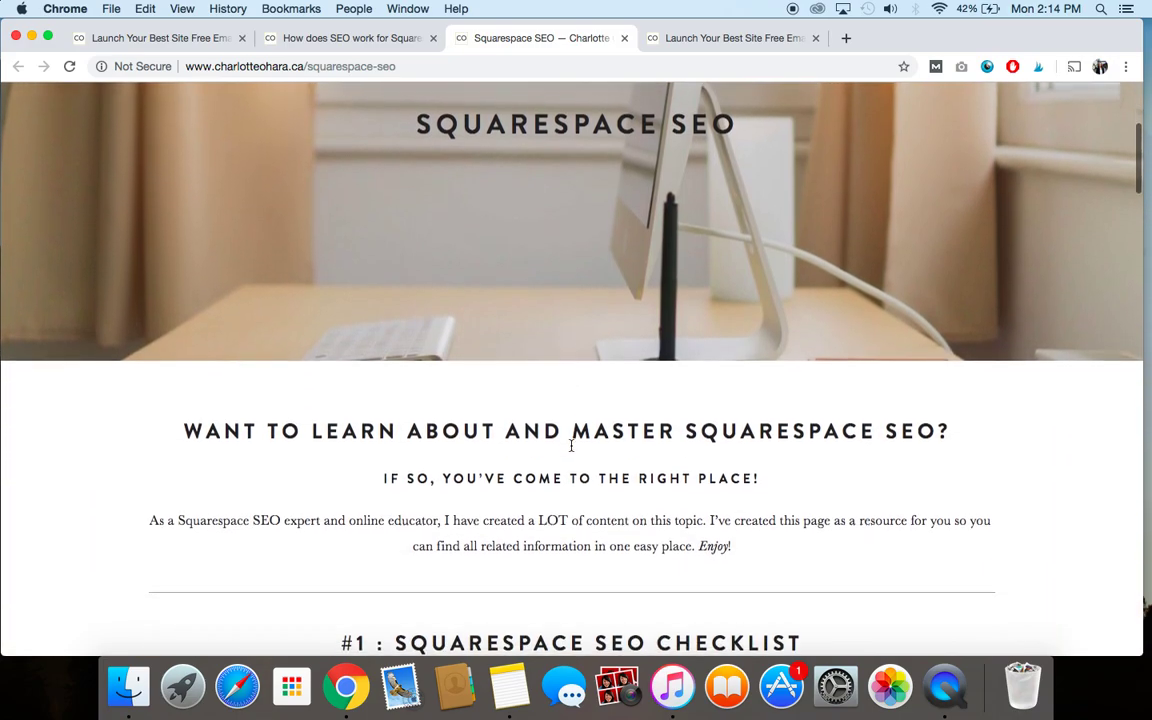
{"action": "scroll", "coordinate": [571, 445], "scroll_direction": "down", "scroll_amount": 5}
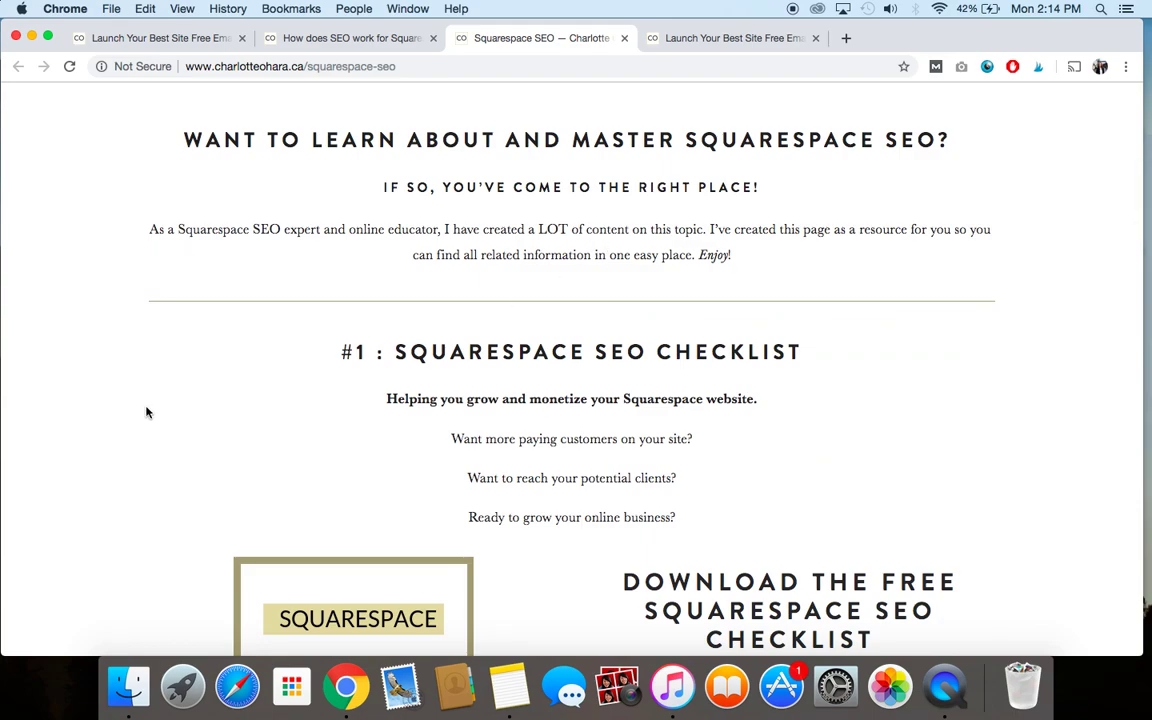
{"action": "scroll", "coordinate": [128, 466], "scroll_direction": "down", "scroll_amount": 1}
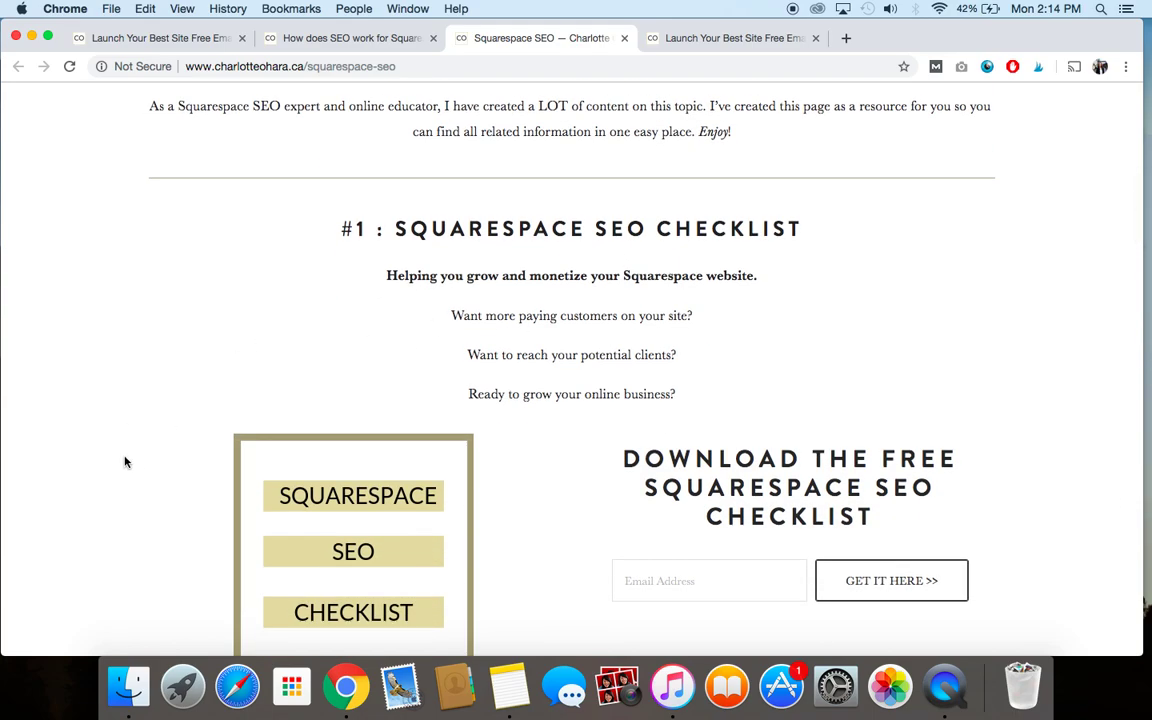
{"action": "scroll", "coordinate": [125, 462], "scroll_direction": "down", "scroll_amount": 10}
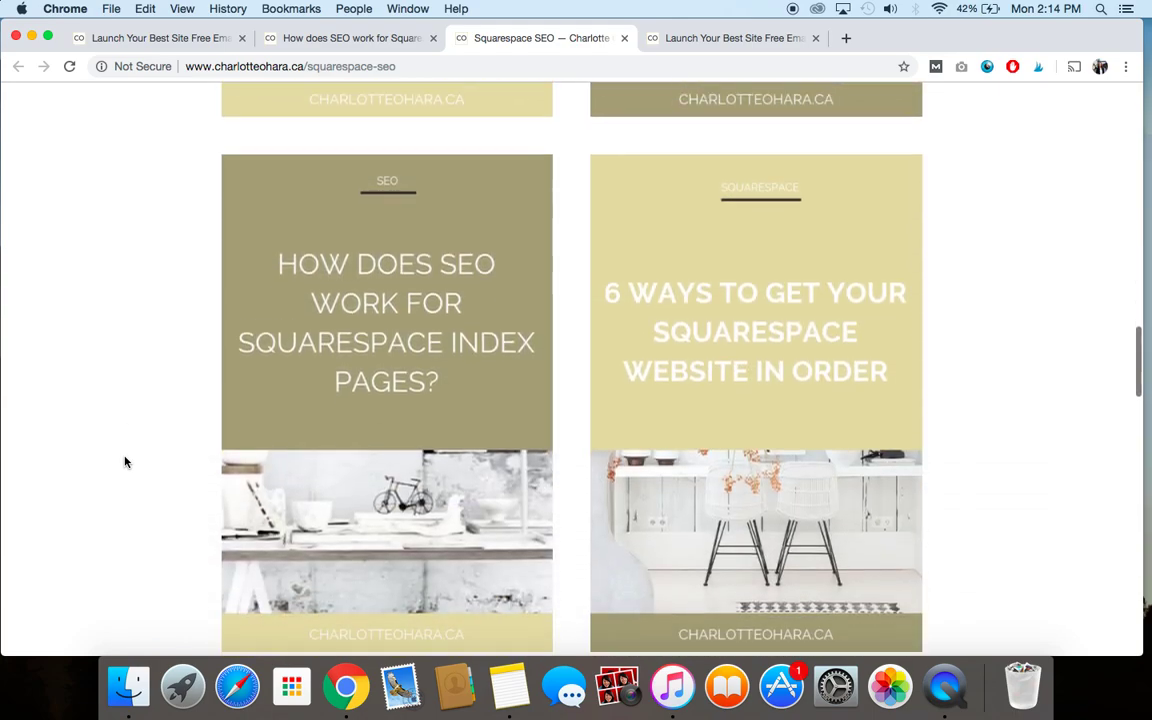
{"action": "scroll", "coordinate": [125, 462], "scroll_direction": "down", "scroll_amount": 7}
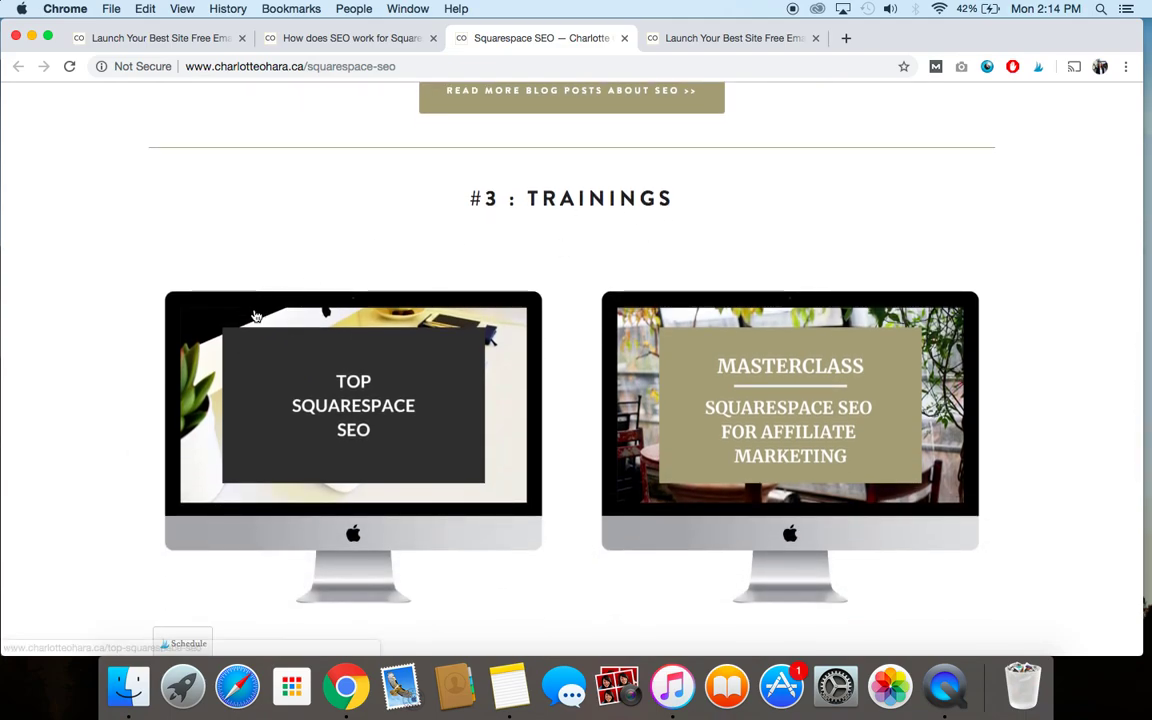
{"action": "scroll", "coordinate": [108, 435], "scroll_direction": "down", "scroll_amount": 5}
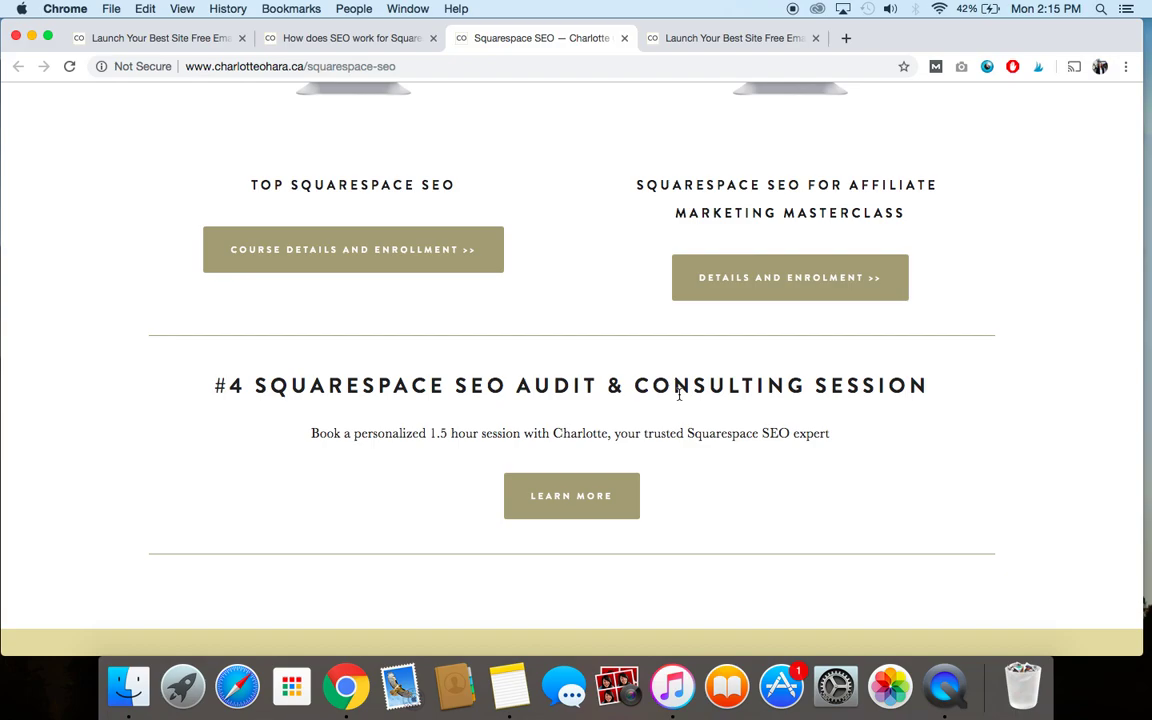
{"action": "scroll", "coordinate": [98, 342], "scroll_direction": "up", "scroll_amount": 15}
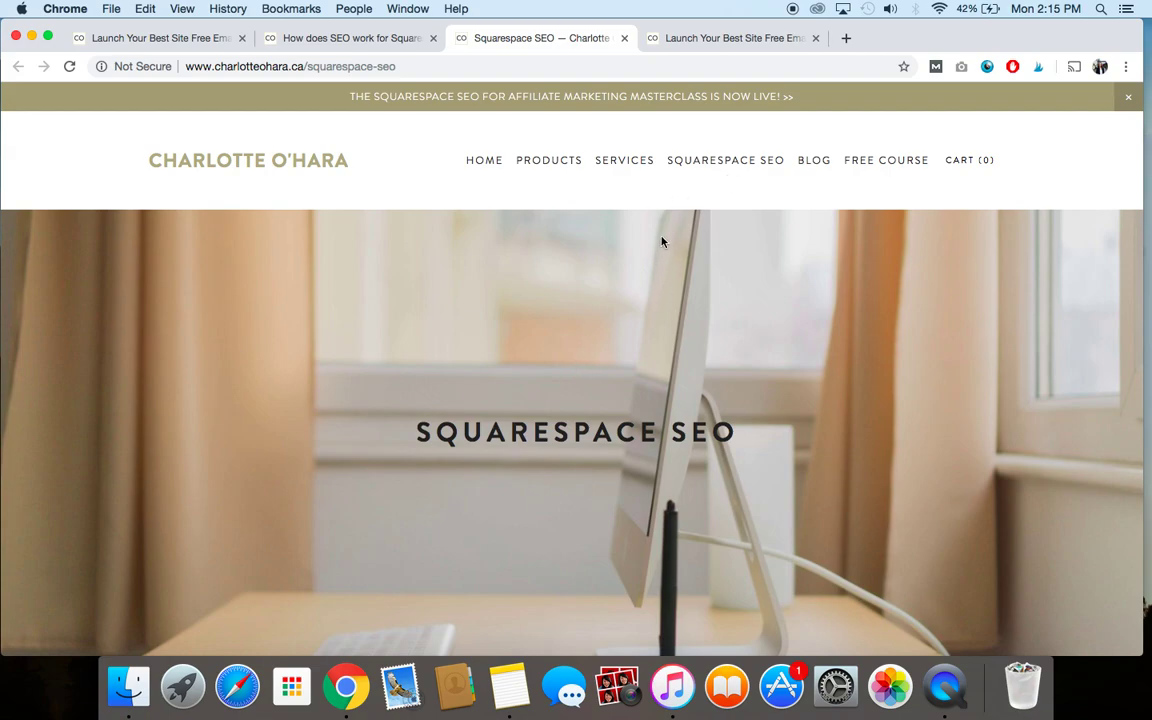
View the live Launch Your Best Site free course page and open the site's Blog page from there
{"action": "left_click", "coordinate": [697, 42]}
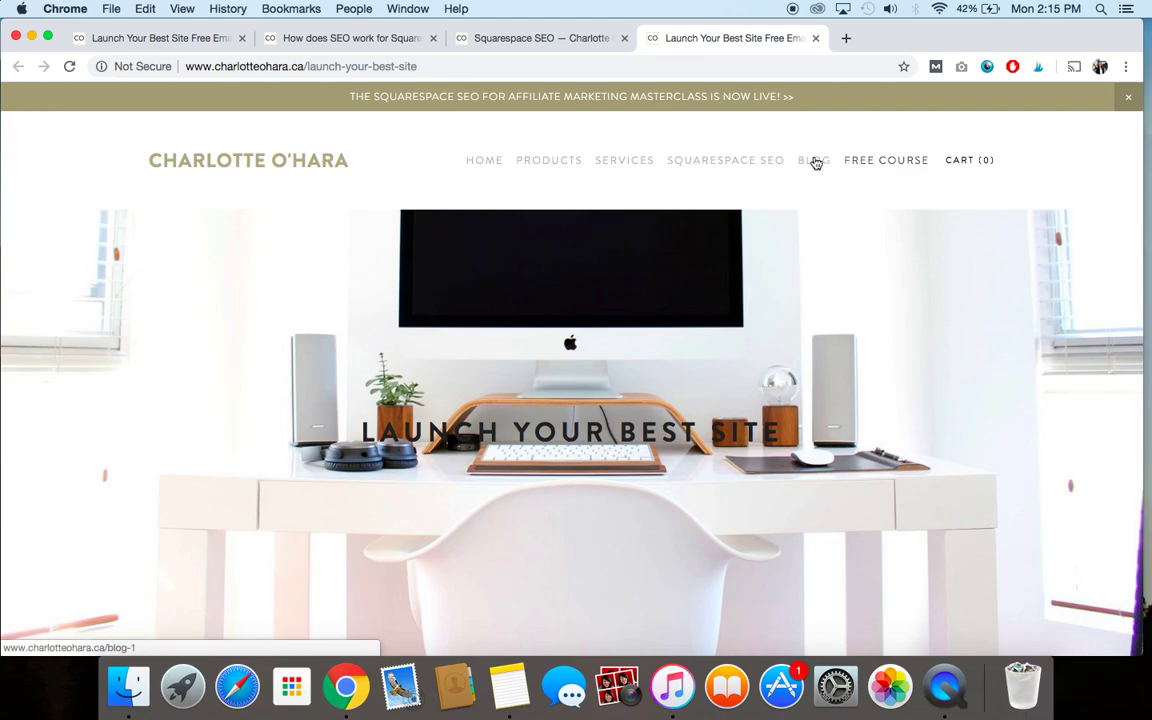
{"action": "left_click", "coordinate": [889, 160]}
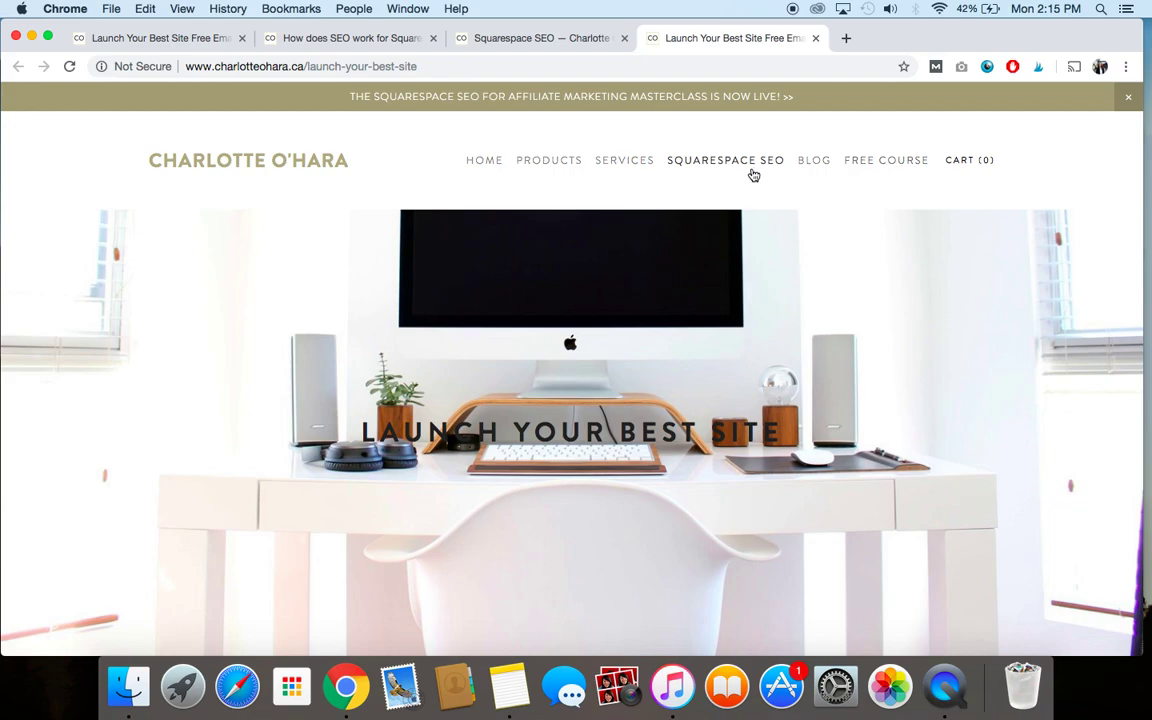
{"action": "left_click", "coordinate": [823, 161]}
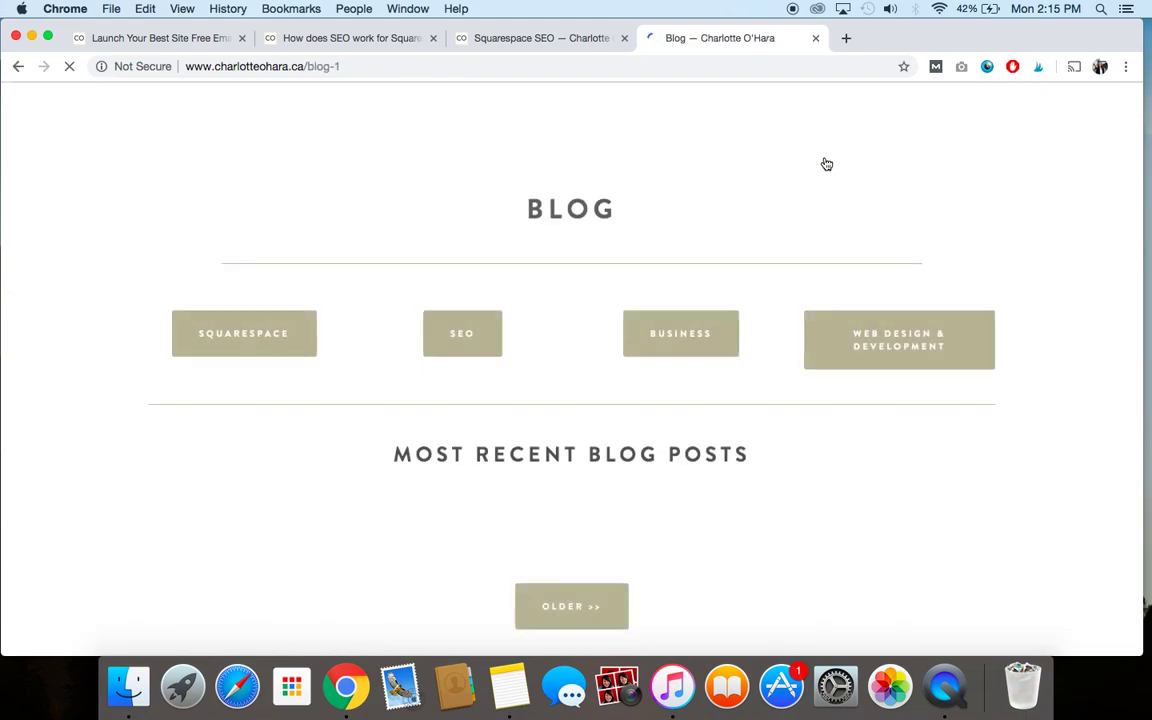